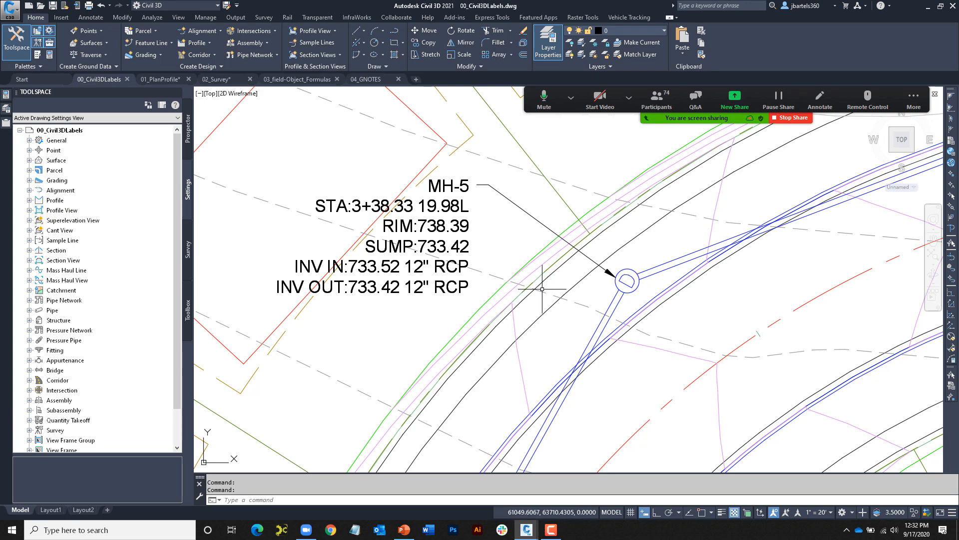
- Rename manhole MH-5 to MH-500 in its Properties
mouse_move(595, 314)
middle_mouse_down()
mouse_move(499, 259)
mouse_move(392, 274)
mouse_move(504, 274)
mouse_move(529, 293)
middle_mouse_up()
scroll(504, 273, "up", 6)
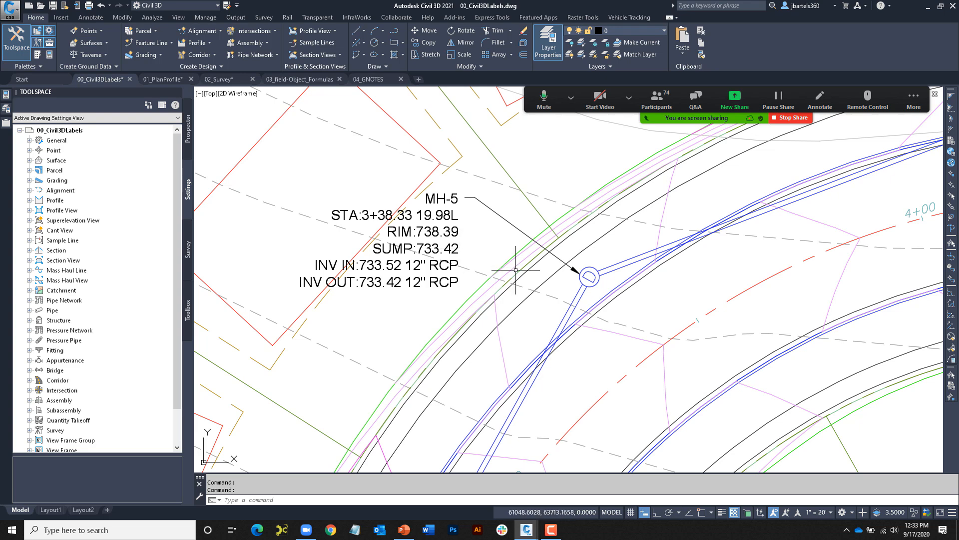
left_click(588, 277)
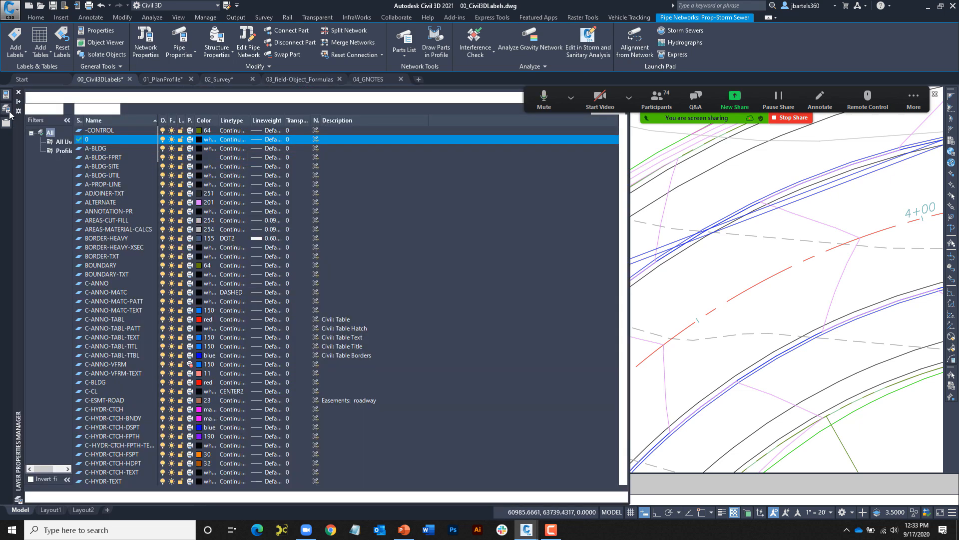
mouse_move(7, 94)
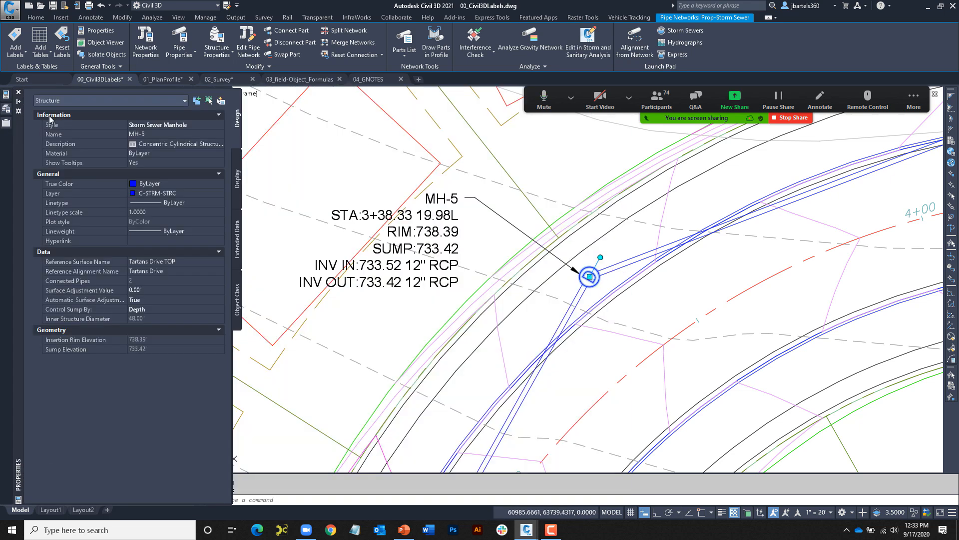
left_click(150, 134)
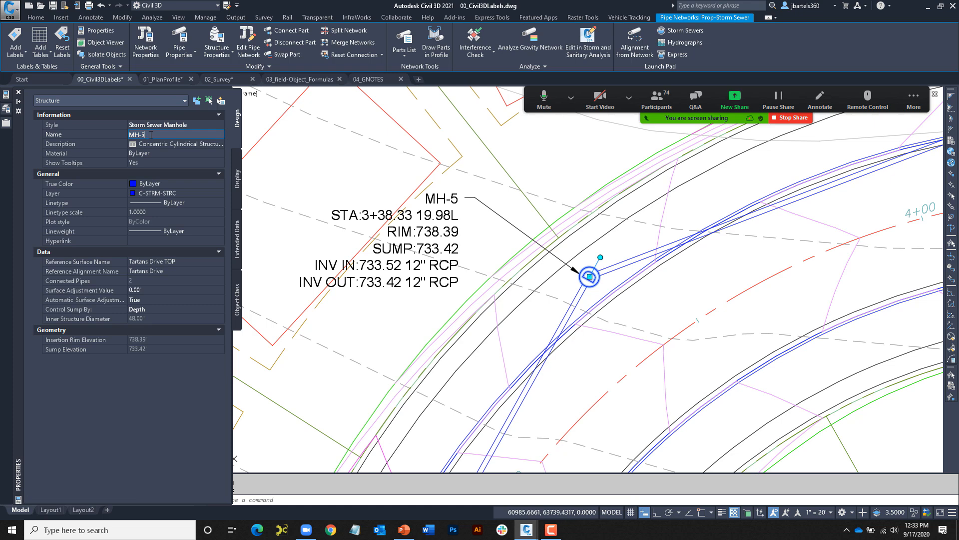
type("MH-500")
key("Return")
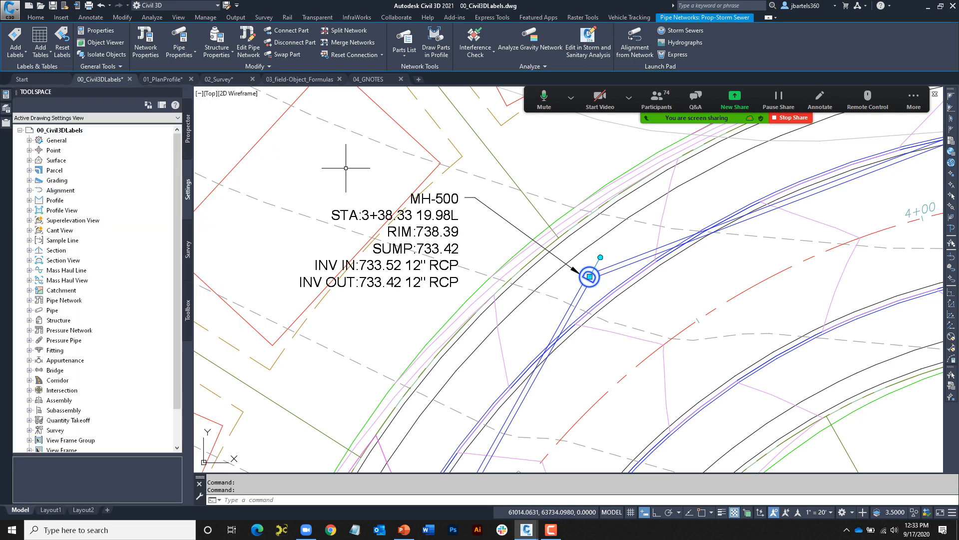
key("Escape")
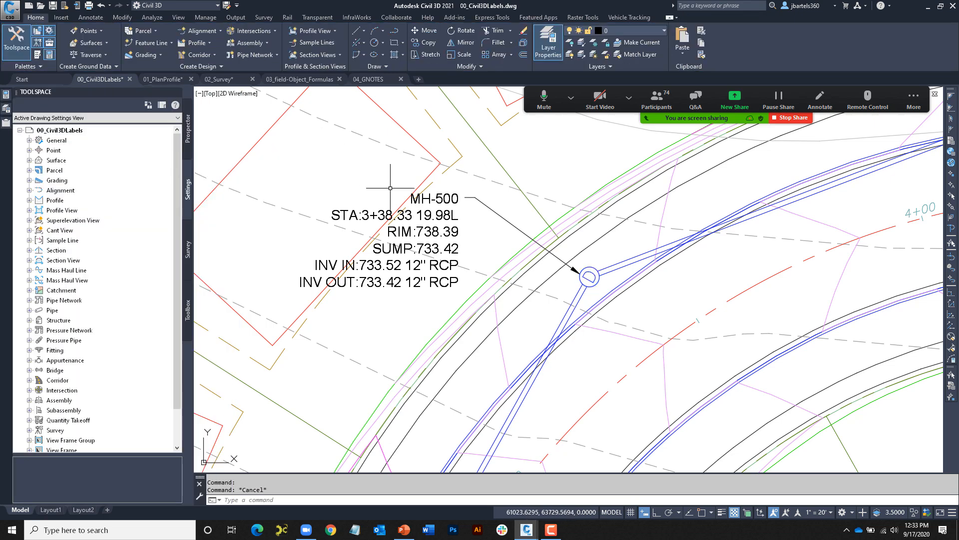
- Move MH-500 slightly left so its label reads STA 3+34.05 and RIM 738.54
left_click(589, 277)
left_click(590, 276)
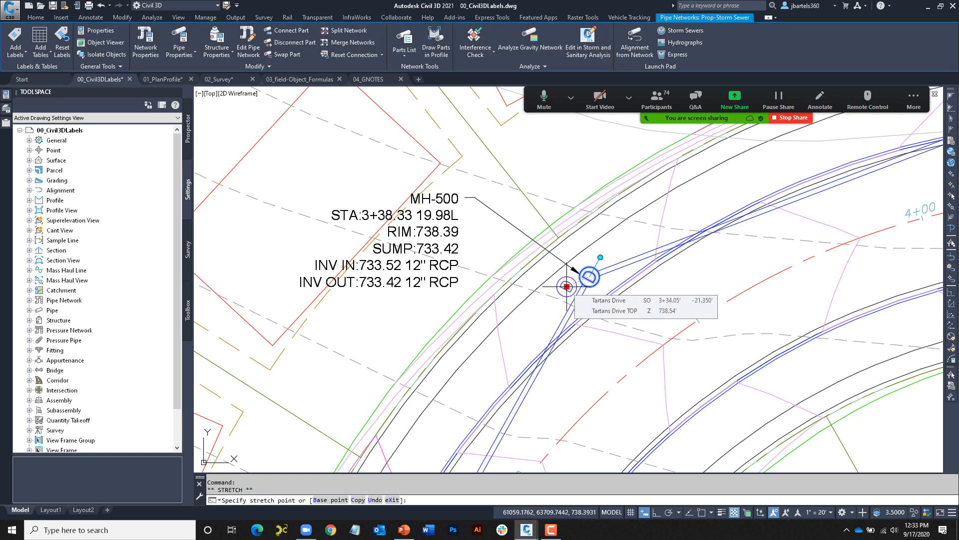
left_click(566, 287)
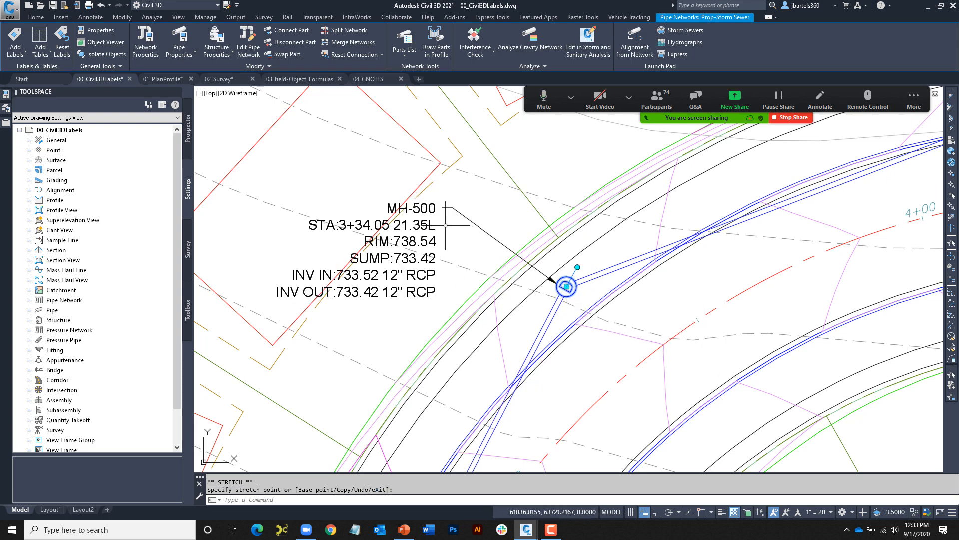
key("Escape")
key("Escape")
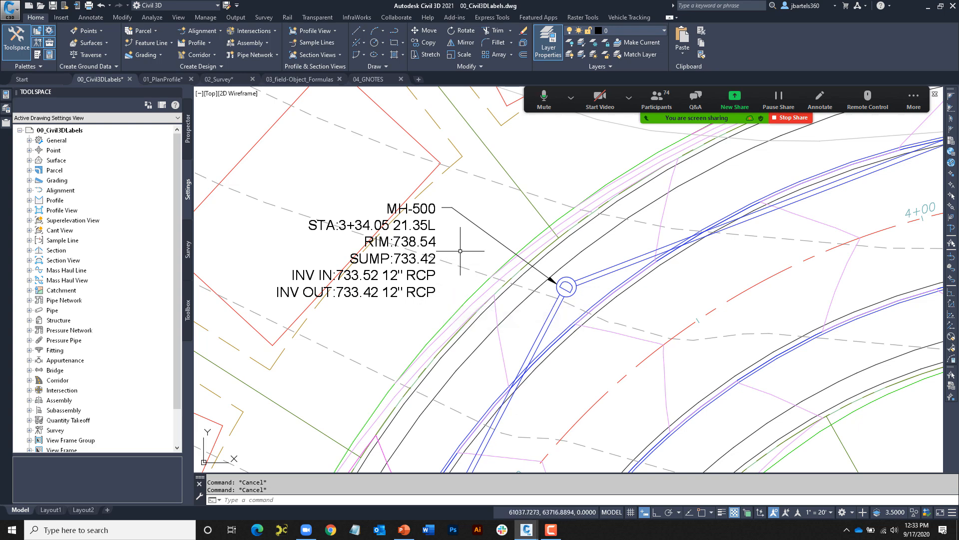
mouse_move(460, 251)
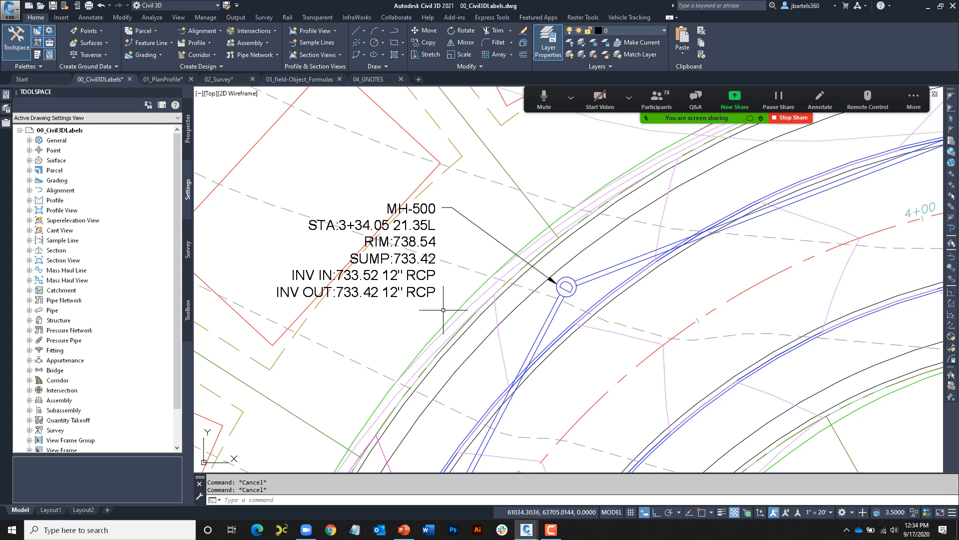
mouse_move(430, 314)
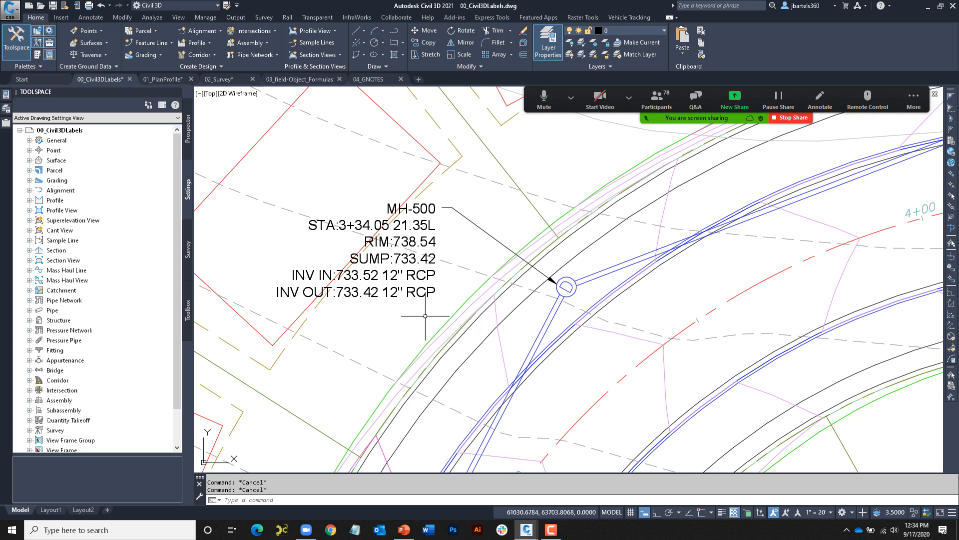
- Switch to the 01_PlanProfile drawing and its PP_1 layout
left_click(164, 79)
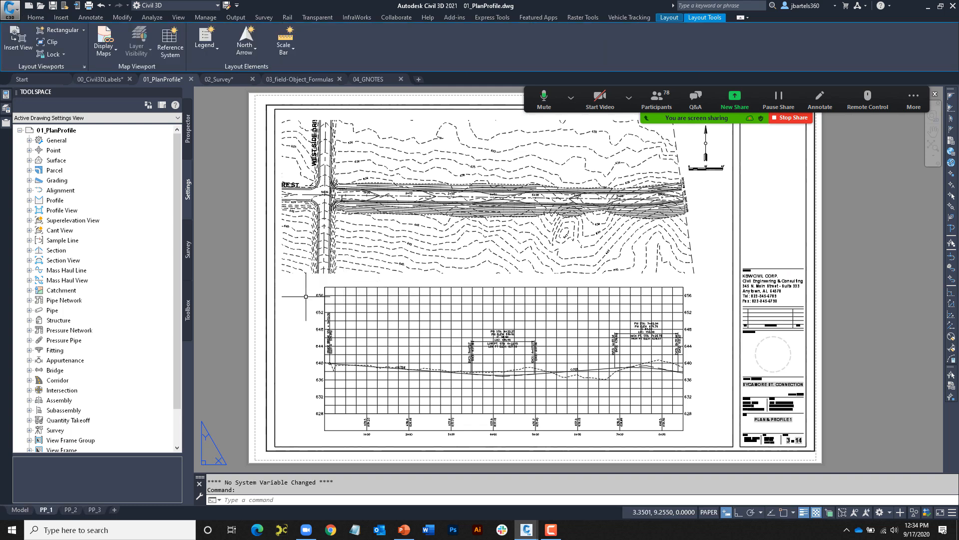
left_click(22, 509)
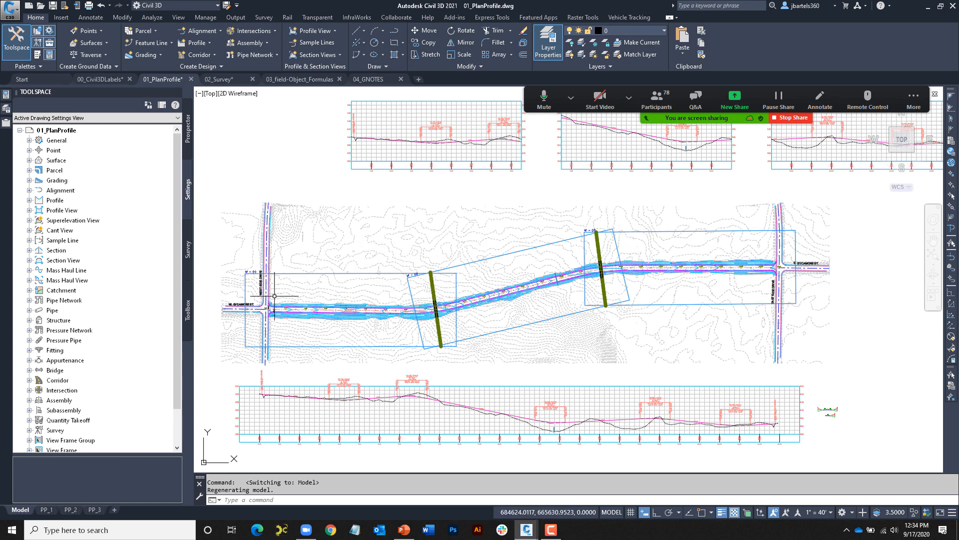
left_click(46, 509)
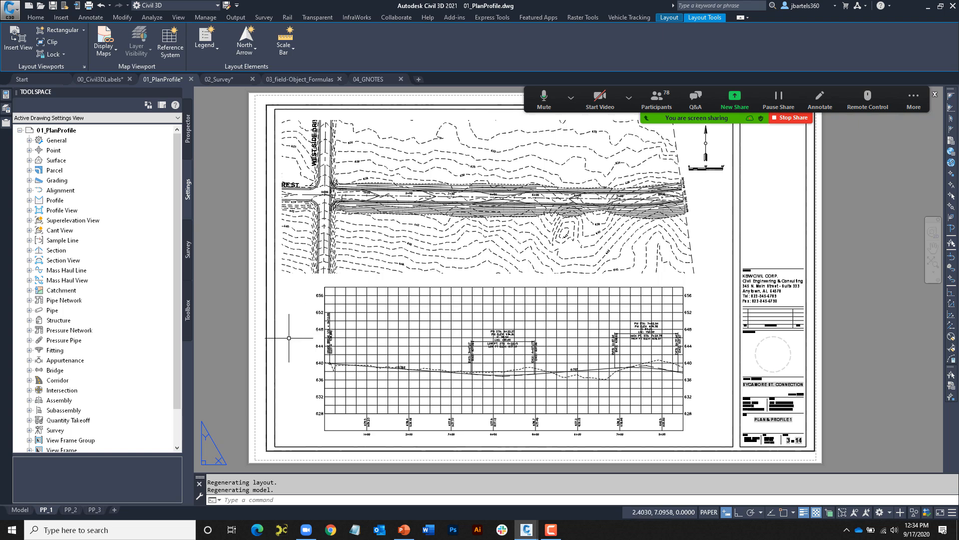
- Pan and zoom to the lower-left corner of the PP_1 sheet border
middle_click_drag(224, 387, 245, 307)
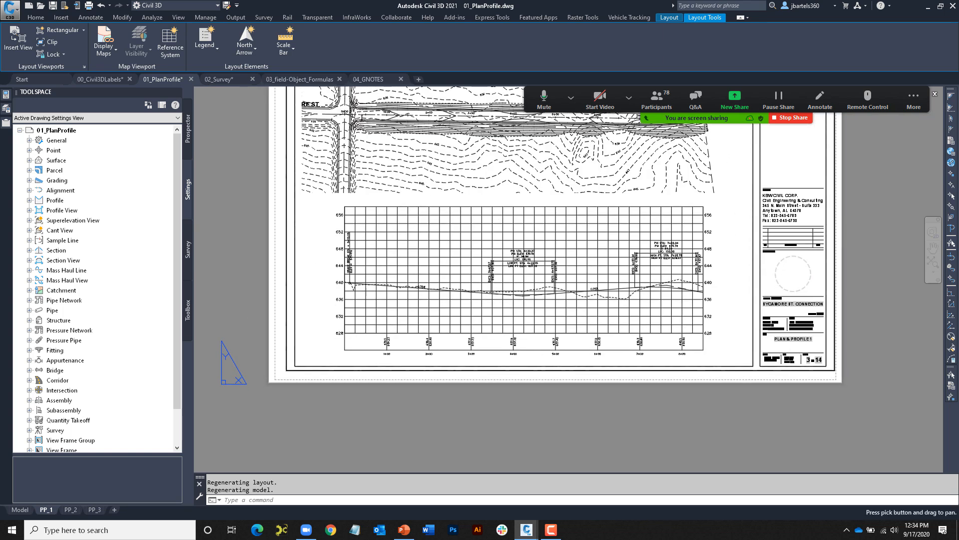
middle_click_drag(251, 342, 253, 392)
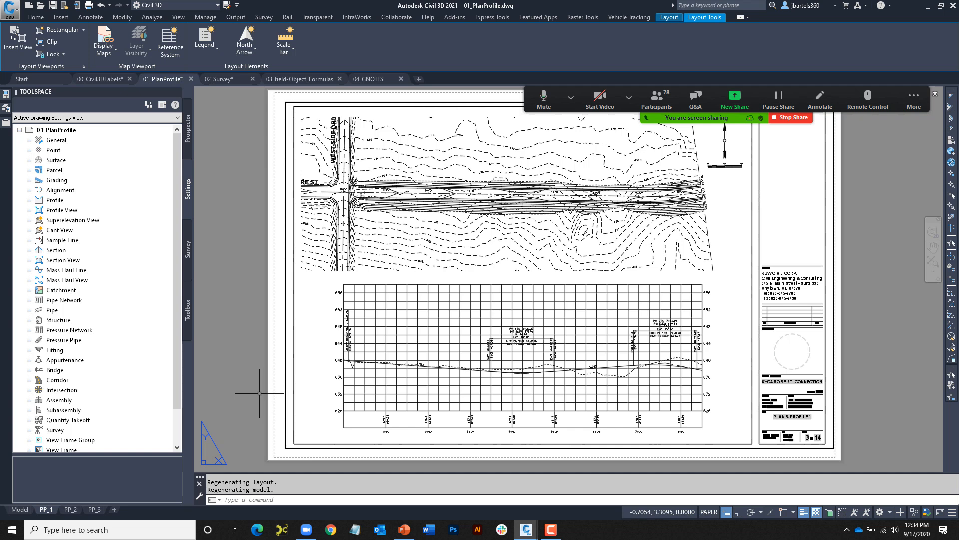
scroll(285, 460, "up", 6)
middle_click_drag(309, 454, 385, 384)
left_click(90, 17)
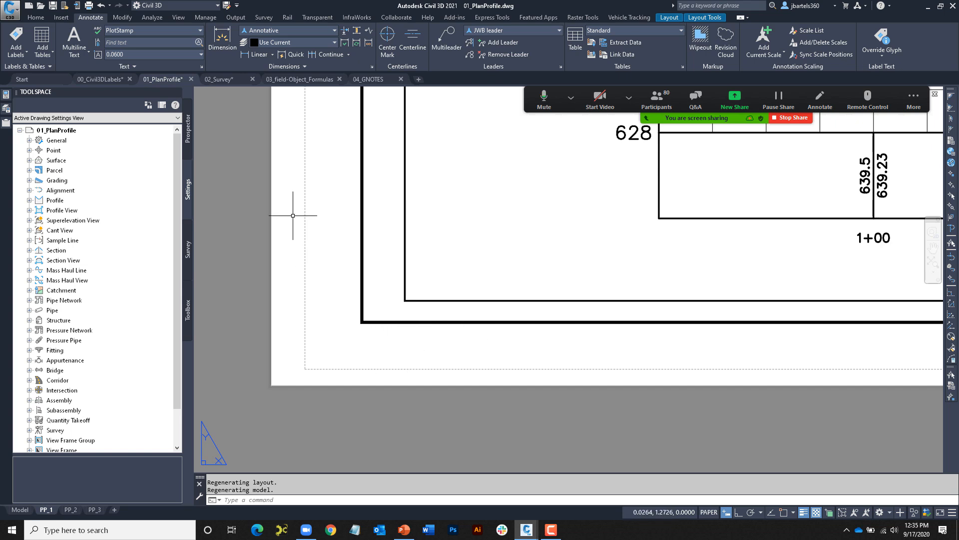
- Draw a multiline text box below the sheet's lower-left border and type 'filename:'
left_click(74, 49)
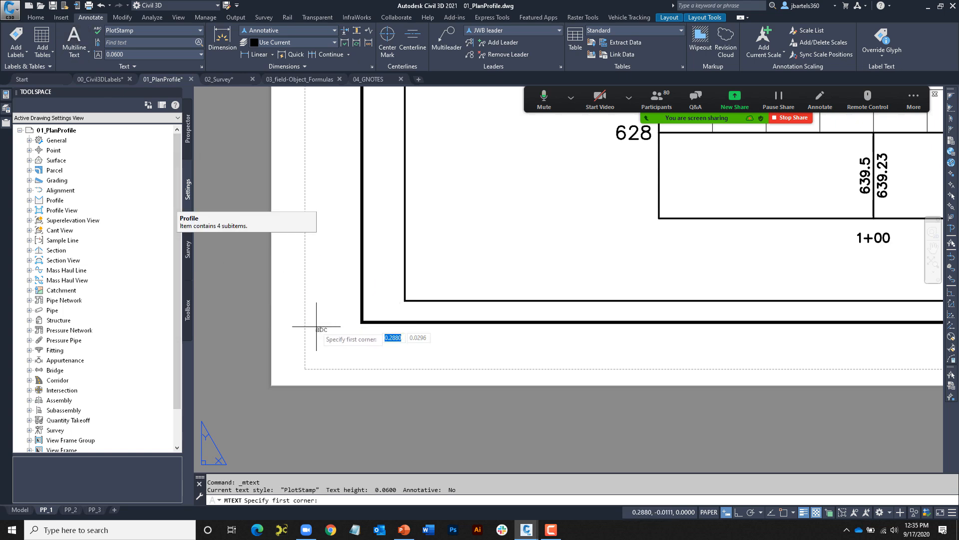
left_click(322, 335)
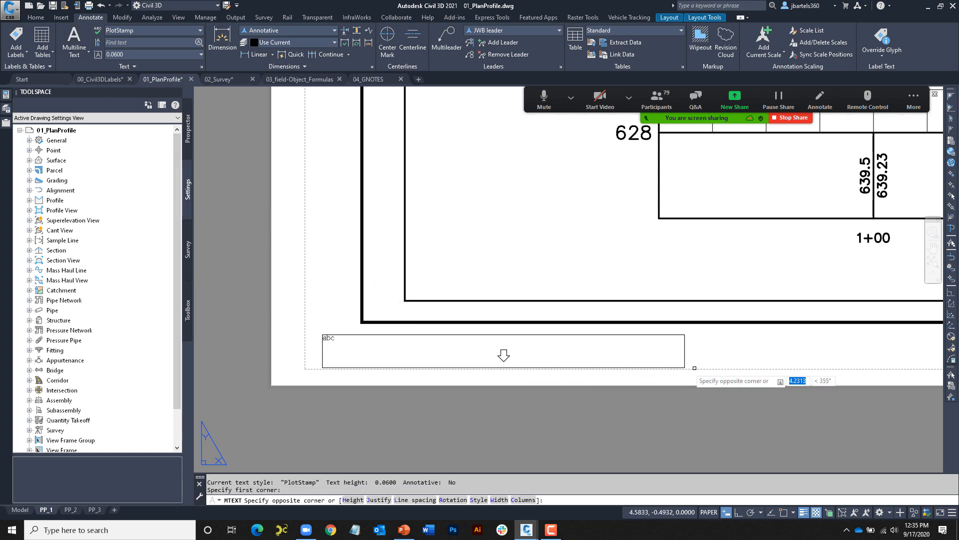
left_click(718, 373)
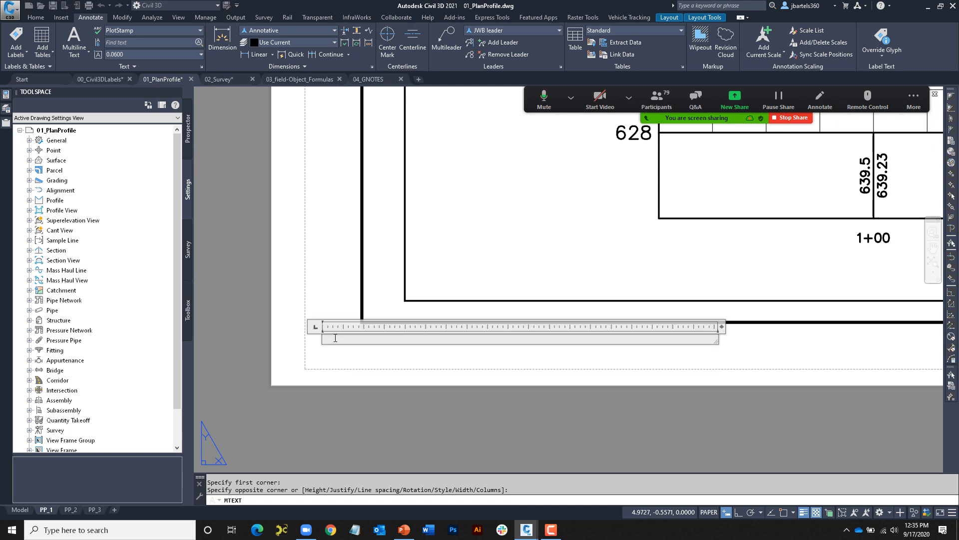
scroll(332, 353, "up", 3)
type("filename")
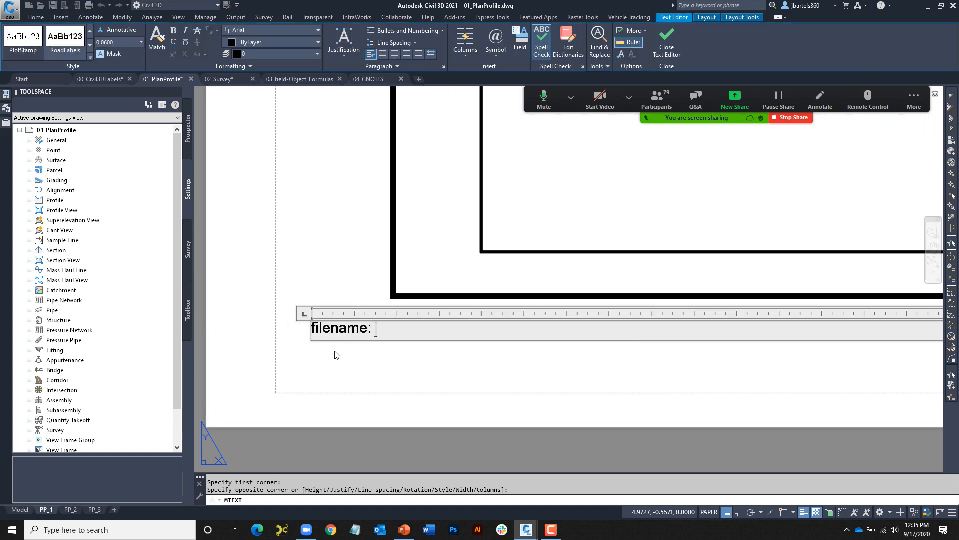
type(":")
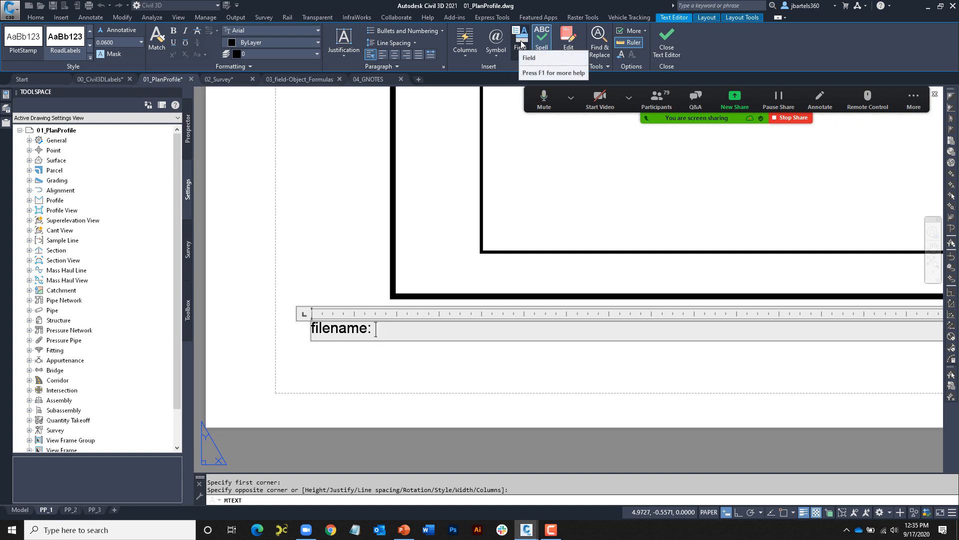
- From the note's context menu, choose the Document category's Filename field
right_click(378, 329)
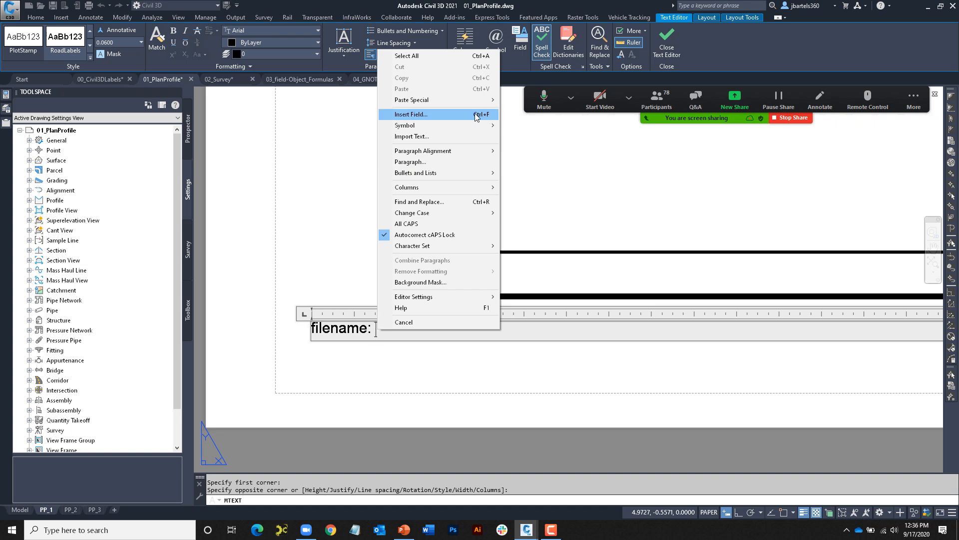
left_click(455, 117)
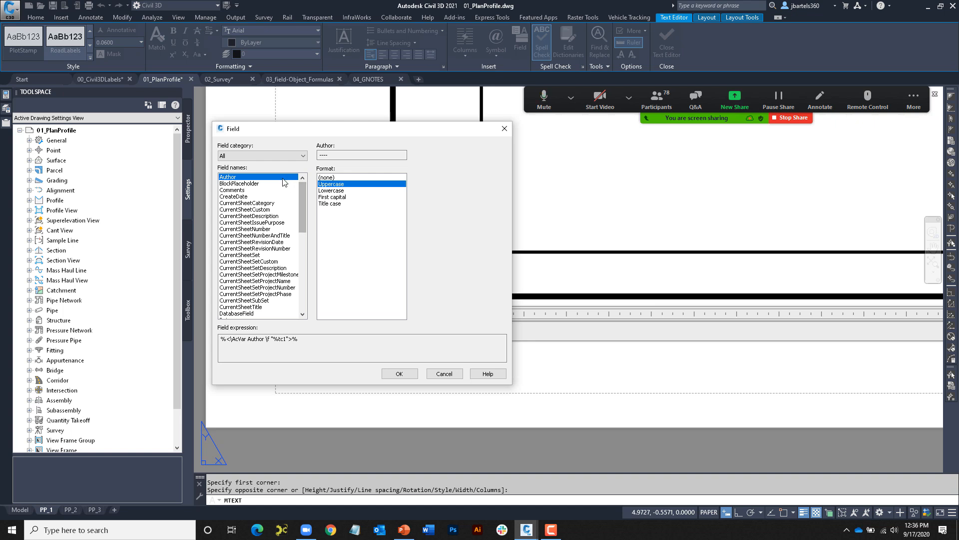
mouse_move(303, 205)
left_mouse_down()
mouse_move(302, 274)
mouse_move(303, 189)
left_mouse_up()
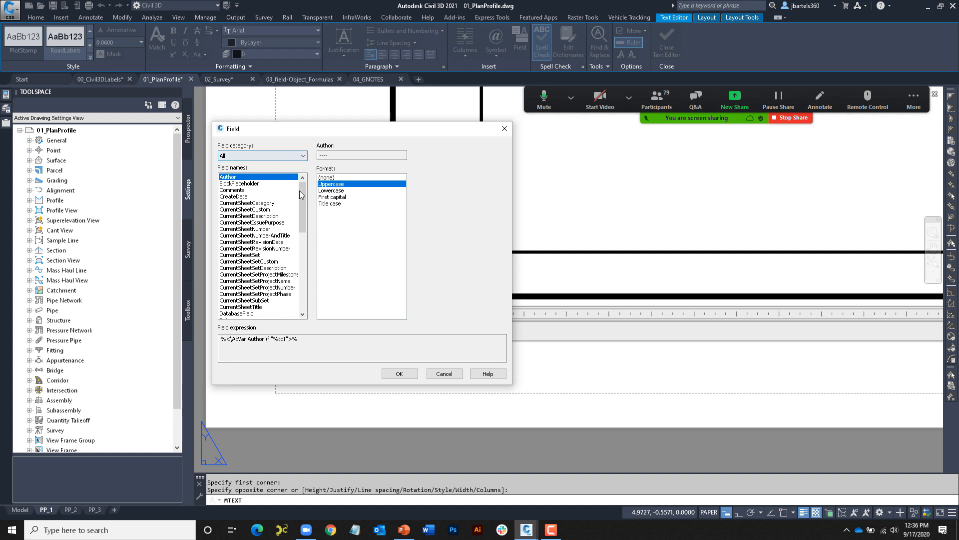
mouse_move(303, 197)
left_mouse_down()
mouse_move(303, 274)
mouse_move(305, 194)
left_mouse_up()
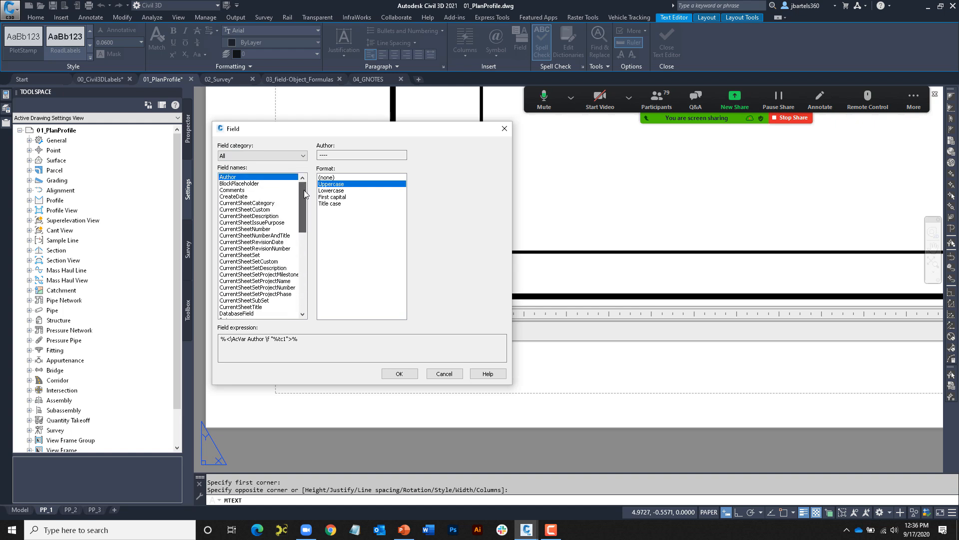
left_click(278, 155)
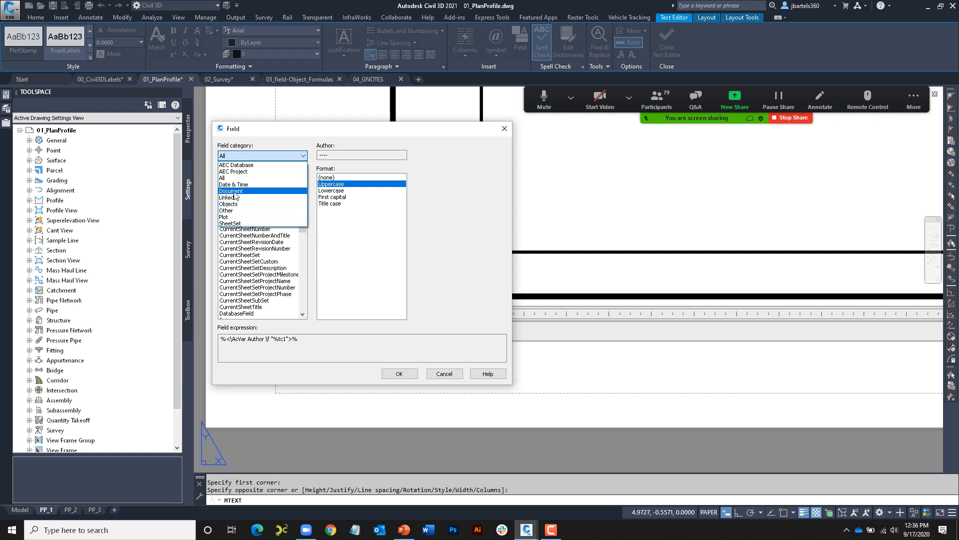
left_click(236, 192)
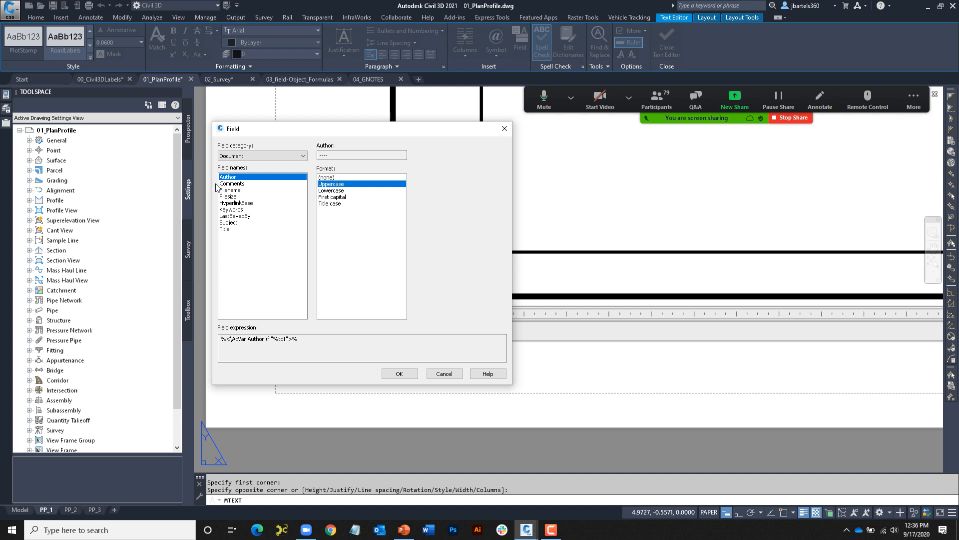
left_click(229, 191)
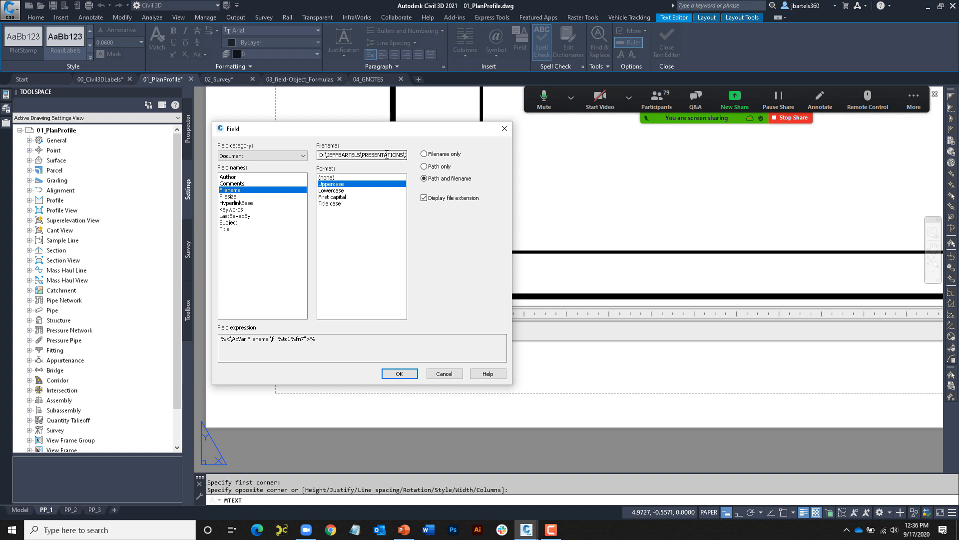
- Format the Filename field as uppercase path and filename with extension, and insert it
left_click(335, 190)
left_click(333, 198)
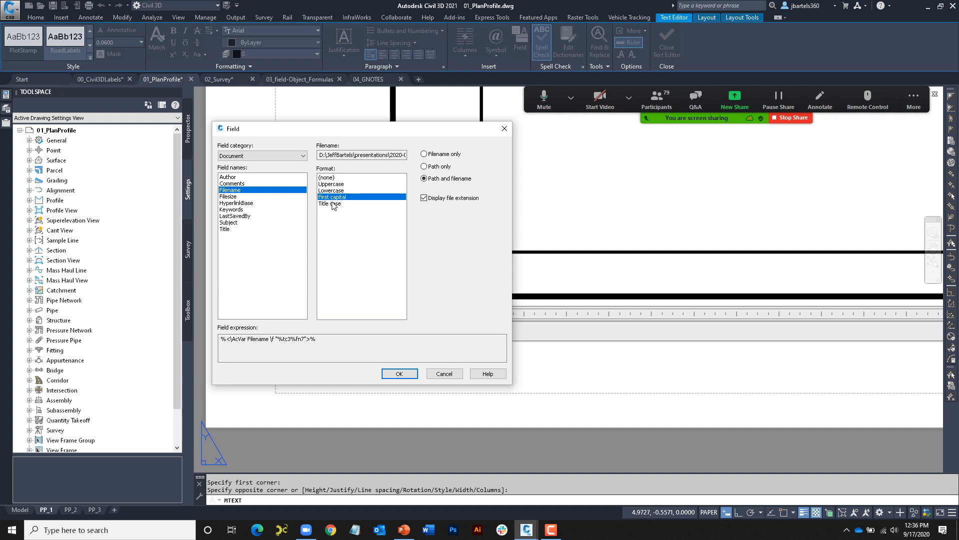
left_click(333, 203)
left_click(334, 185)
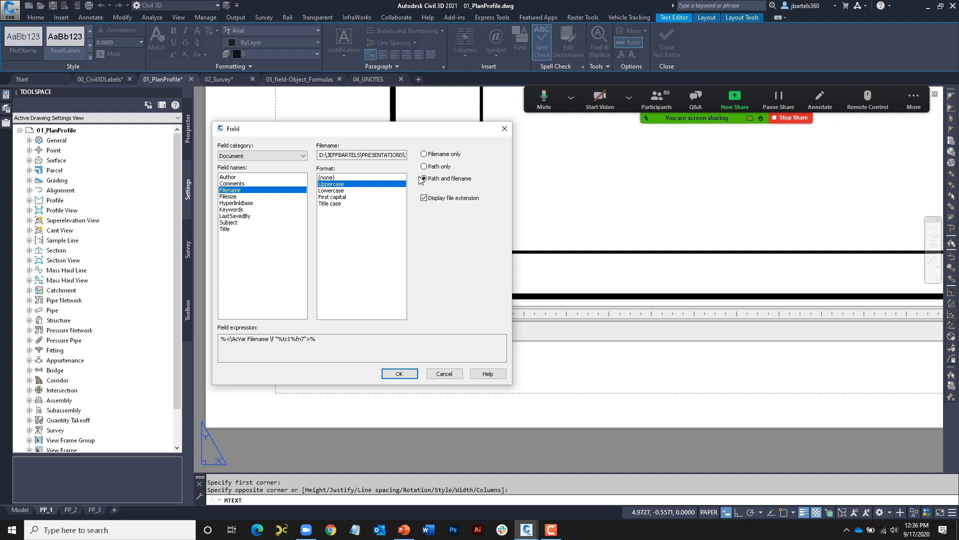
left_click(424, 154)
left_click(416, 167)
left_click(424, 179)
left_click(400, 373)
- Exit the note editor and set FIELDDISPLAY to 0 to hide field shading
key("Escape")
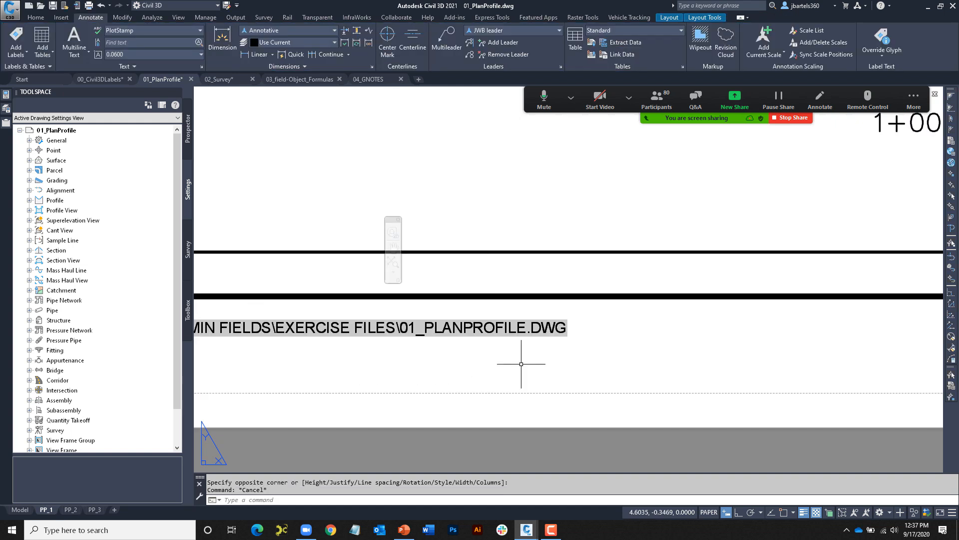
scroll(512, 364, "down", 2)
middle_click_drag(512, 364, 664, 338)
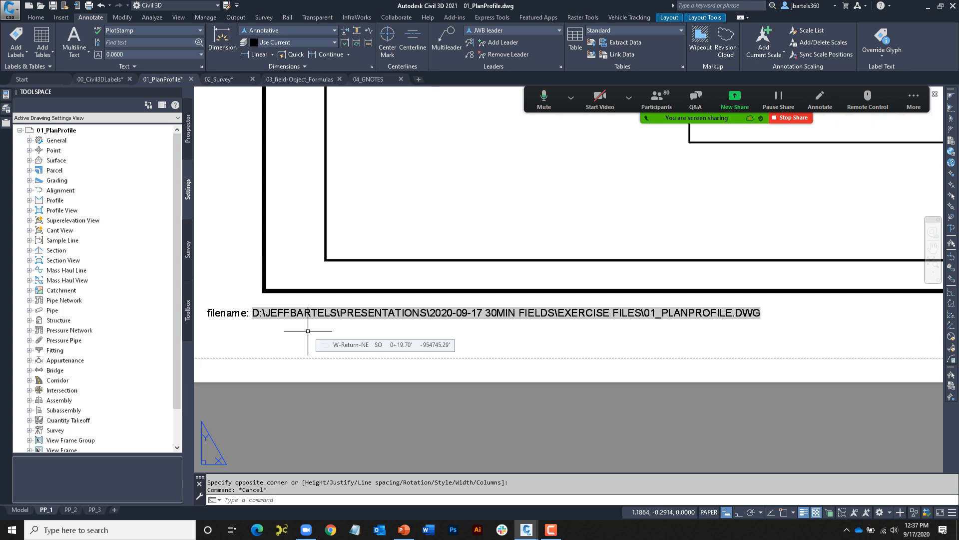
type("FILED")
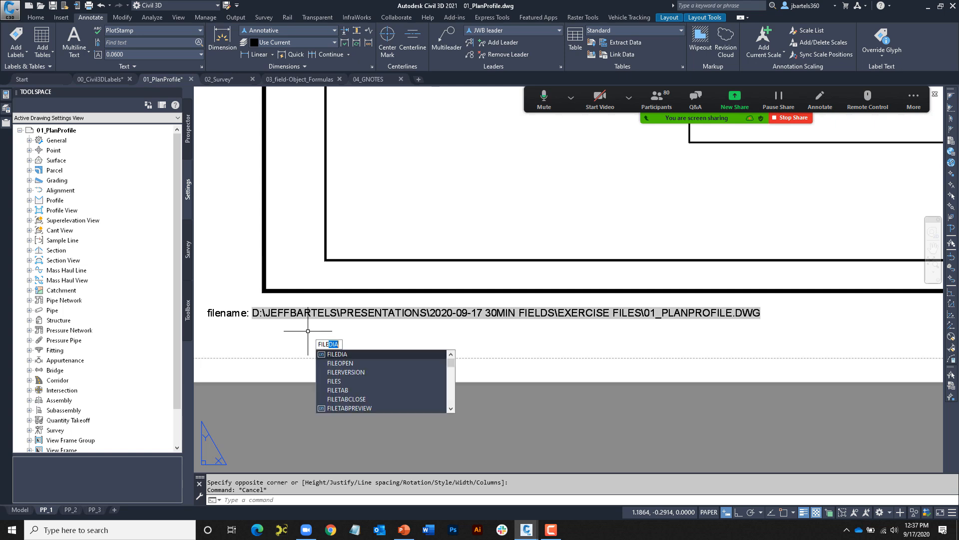
key("BackSpace")
key("BackSpace")
key("BackSpace")
type("ELD")
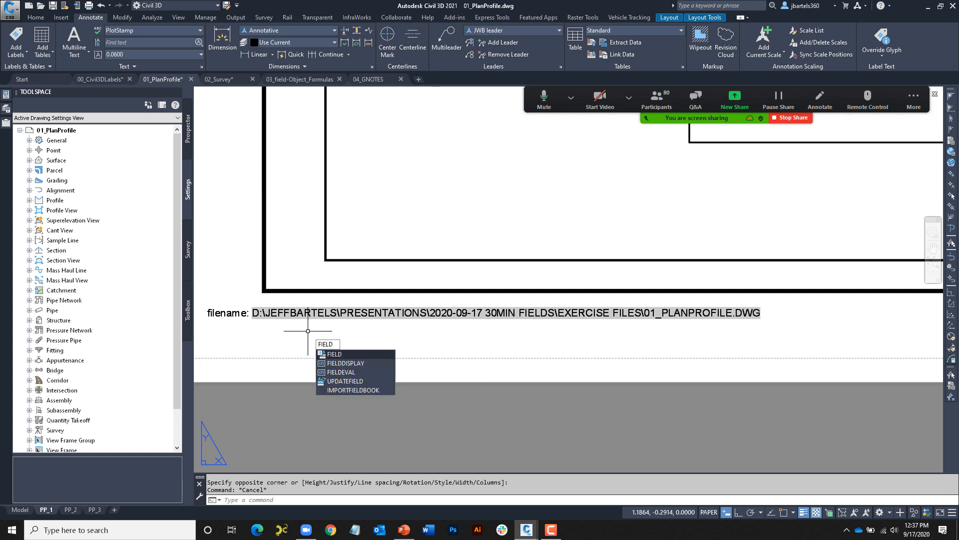
left_click(347, 364)
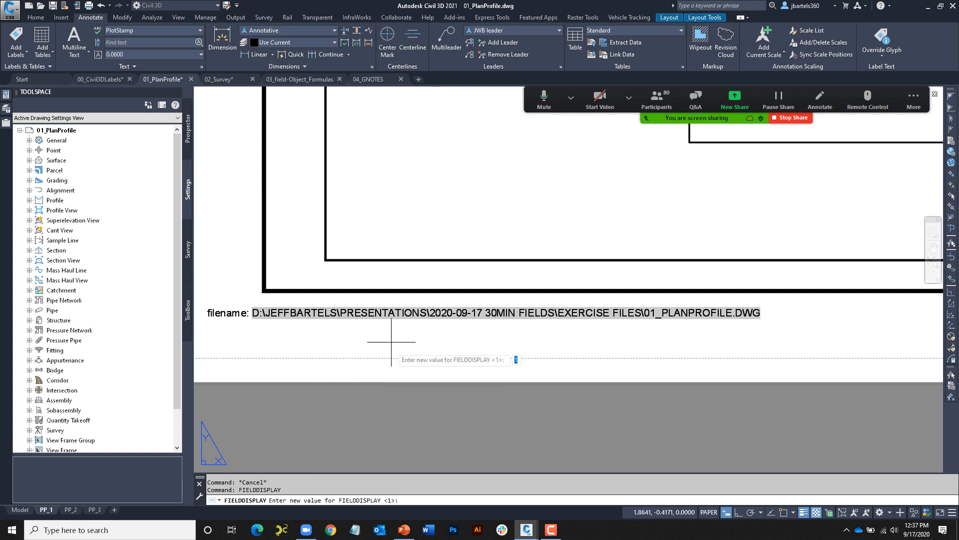
type("0")
key("Return")
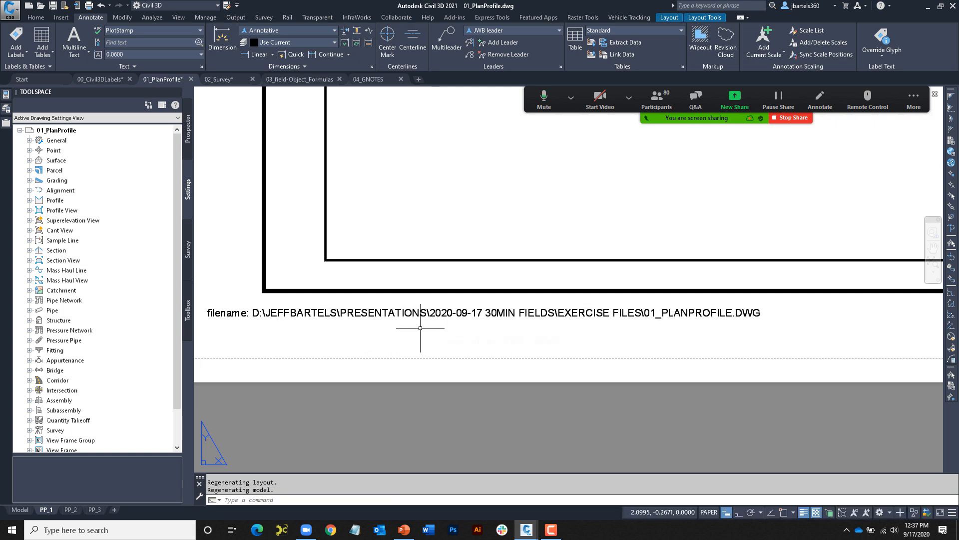
- Set FIELDDISPLAY back to 1 so the field shading shows again
right_click(432, 332)
mouse_move(455, 354)
left_click(554, 351)
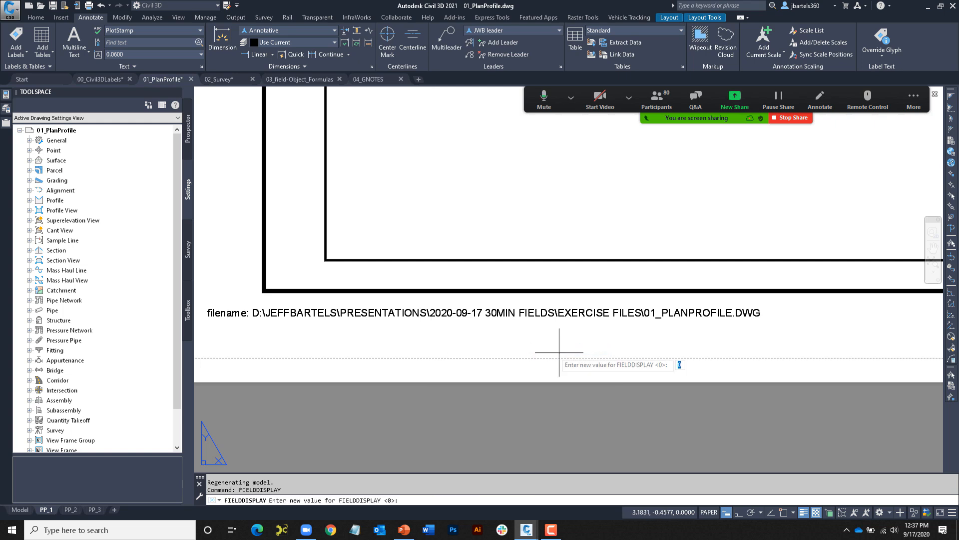
type("1")
key("Return")
key("Escape")
key("Escape")
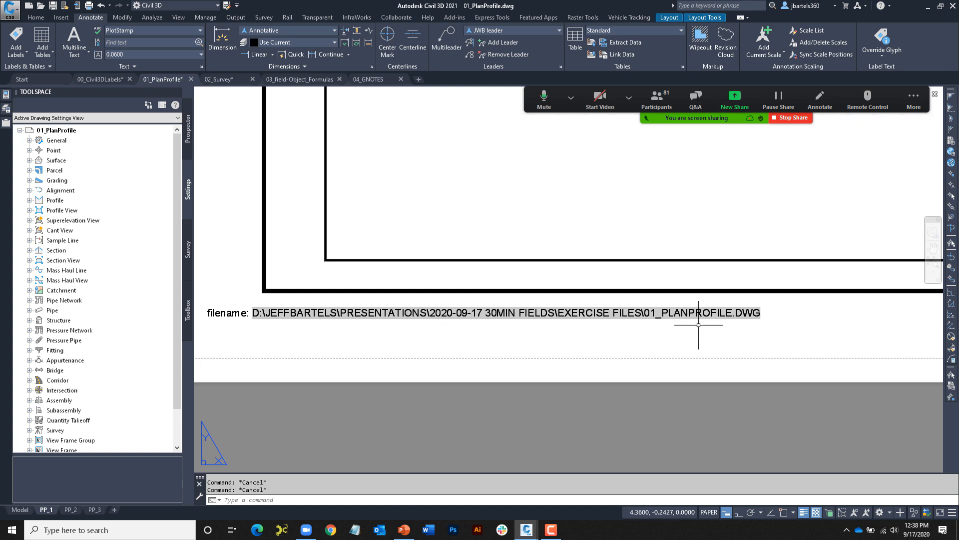
- Reopen the note and type 'Saved on' on a new line
double_click(255, 312)
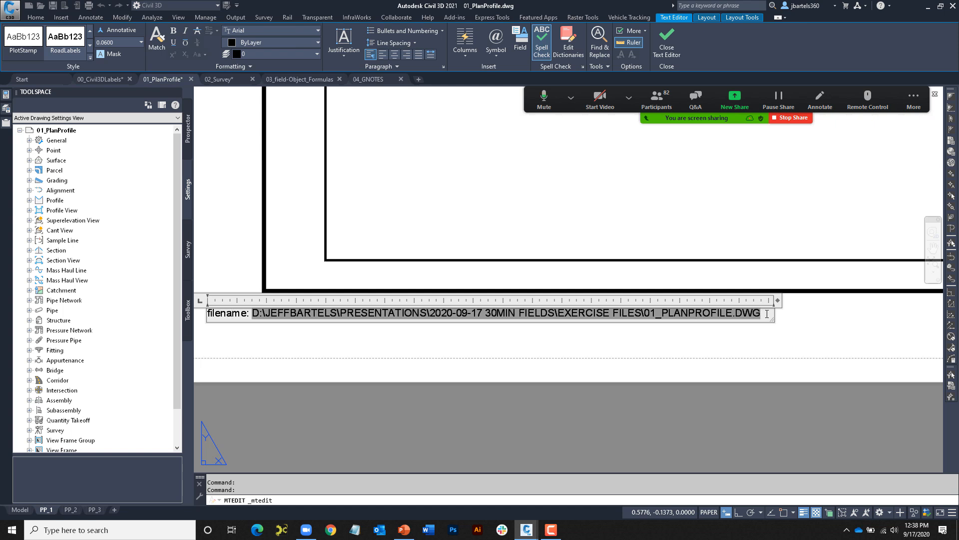
key("Return")
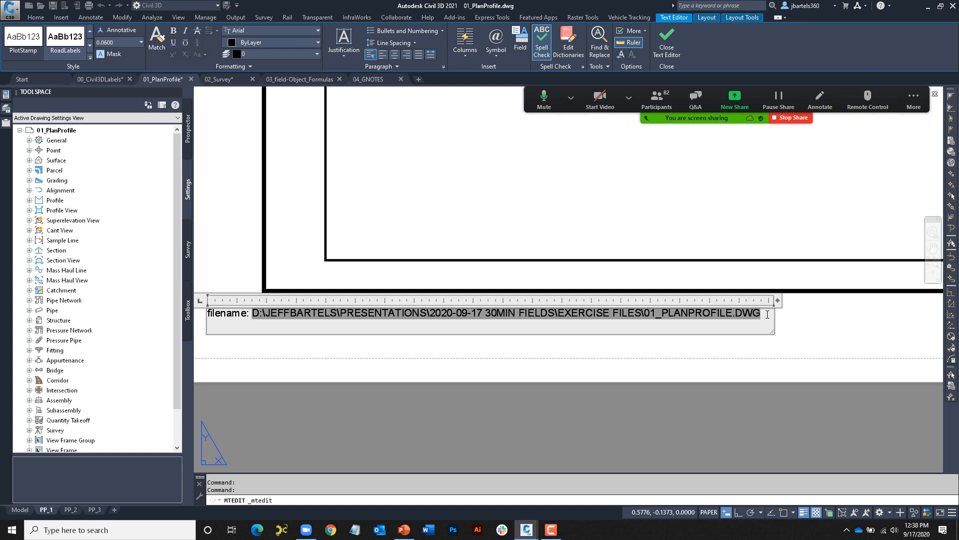
type("Saved on:")
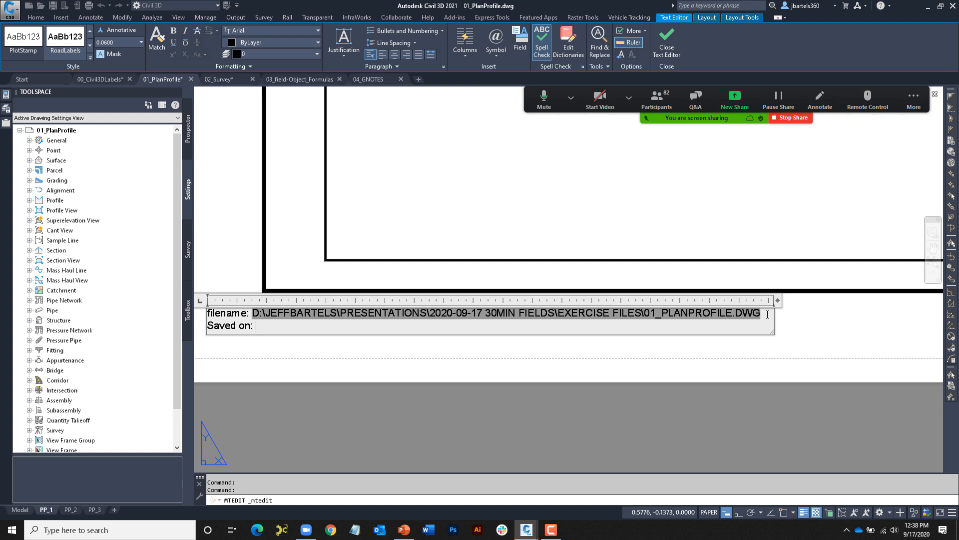
- Insert a SaveDate field using the M/d/yyyy h:mm:ss tt format
double_click(767, 314)
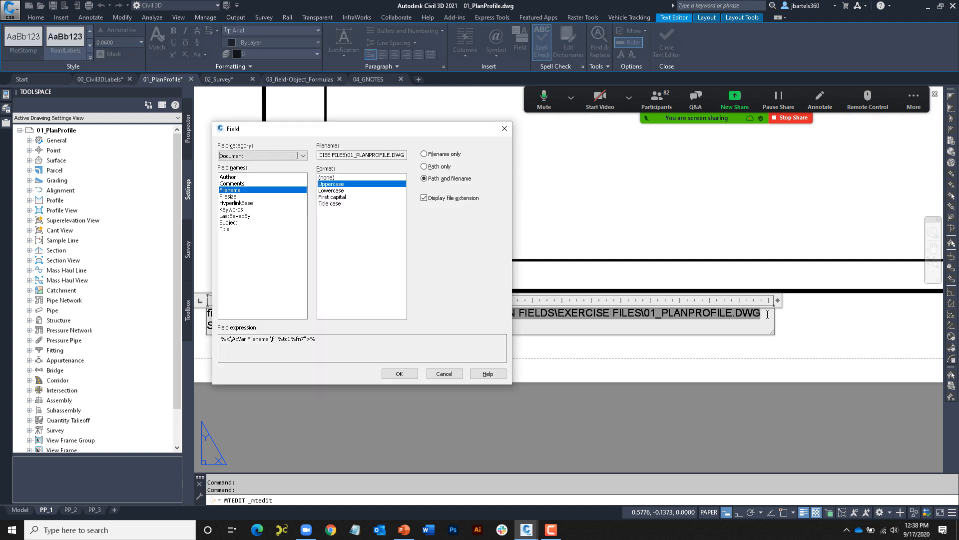
left_click(303, 155)
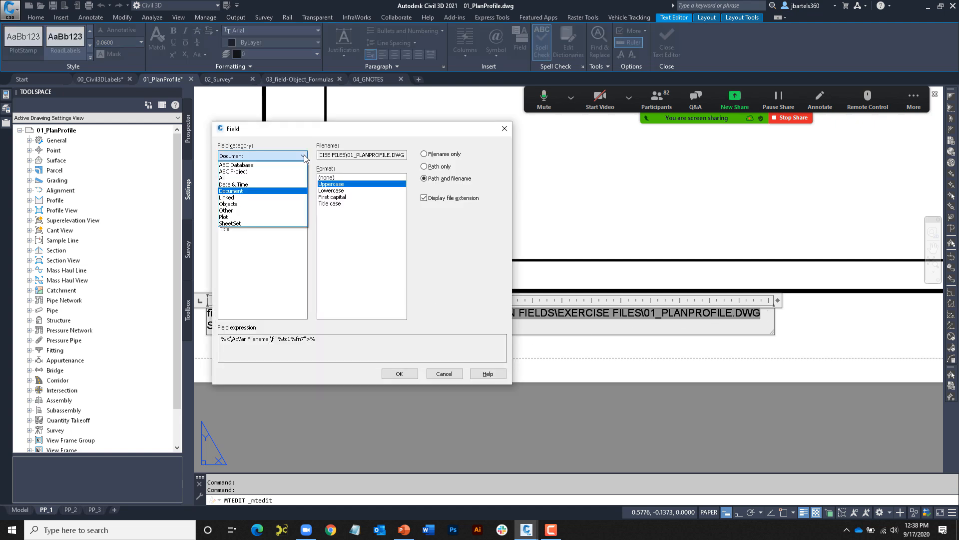
left_click(275, 184)
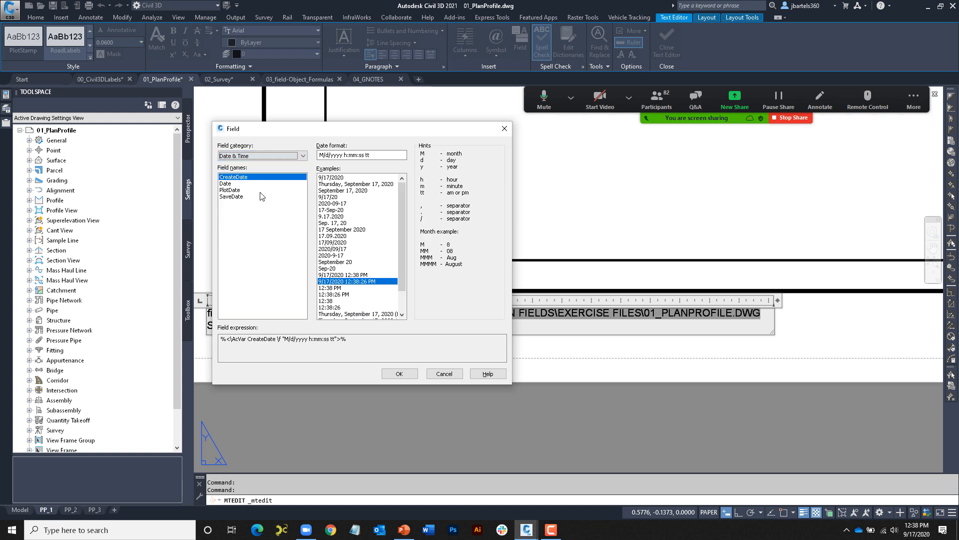
left_click(233, 198)
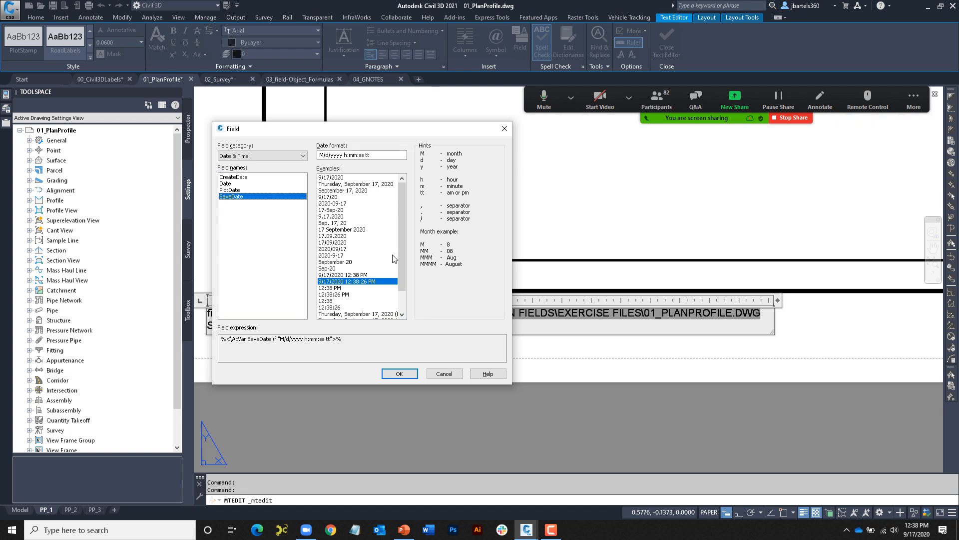
left_click_drag(402, 232, 403, 266)
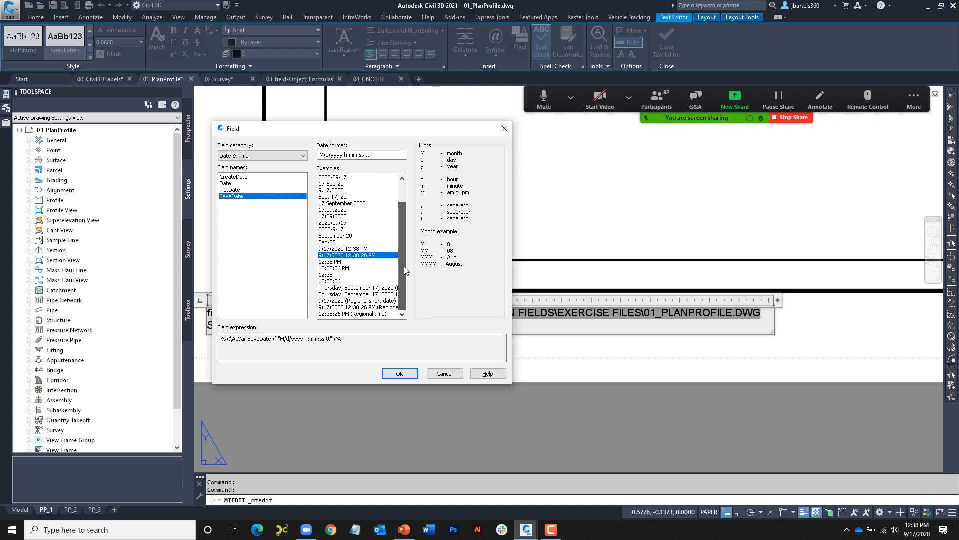
left_click(332, 268)
left_click(328, 282)
left_click(333, 256)
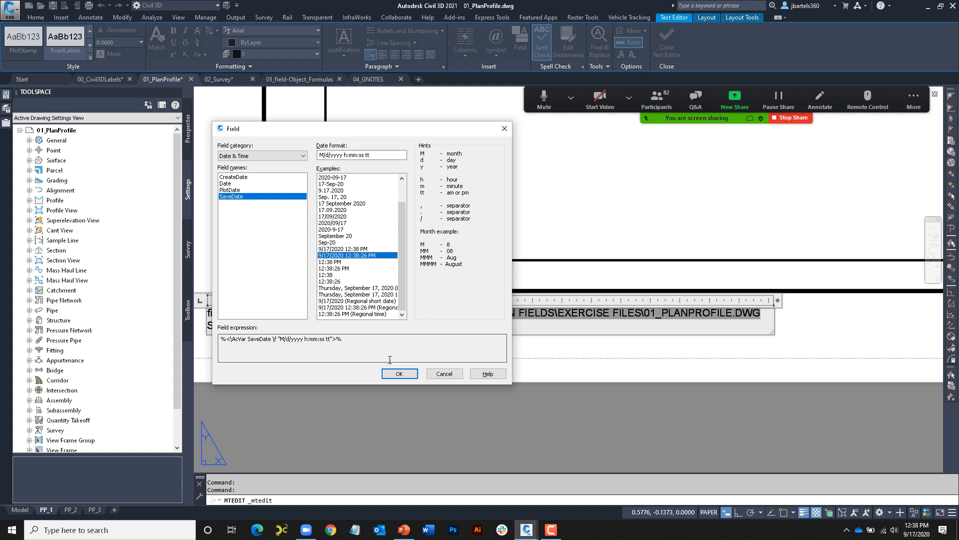
left_click(399, 374)
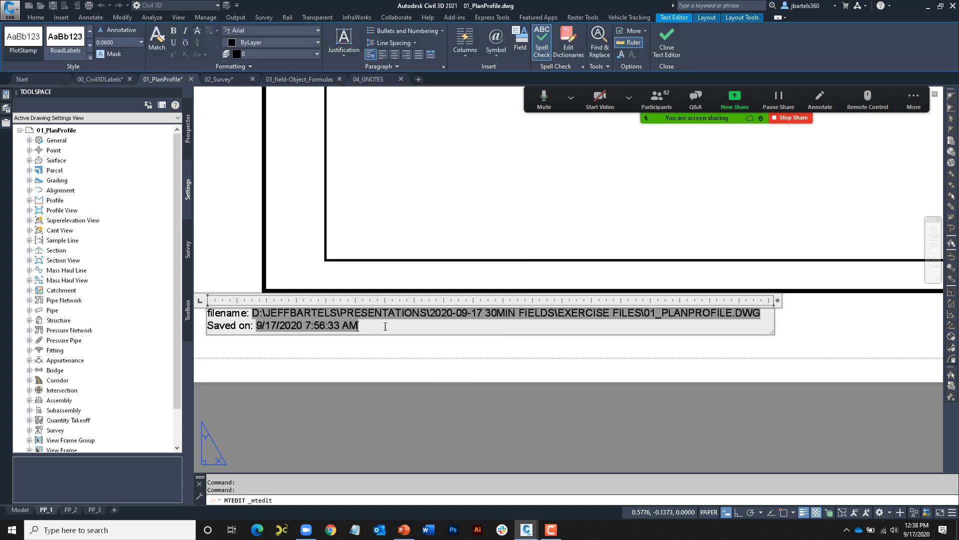
- Append 'By:' with an uppercase LastSavedBy field and commit the stamp text
type("By:")
key("ctrl+f")
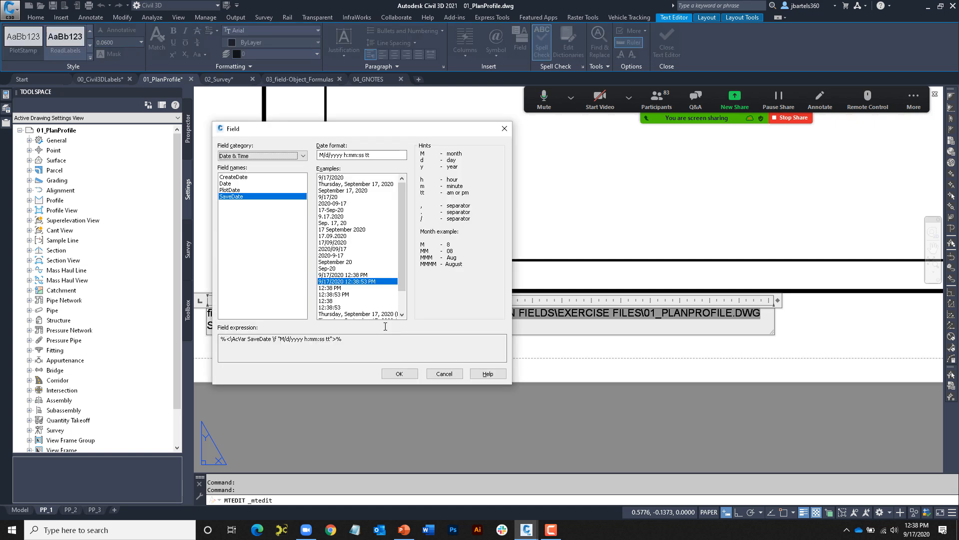
left_click(303, 155)
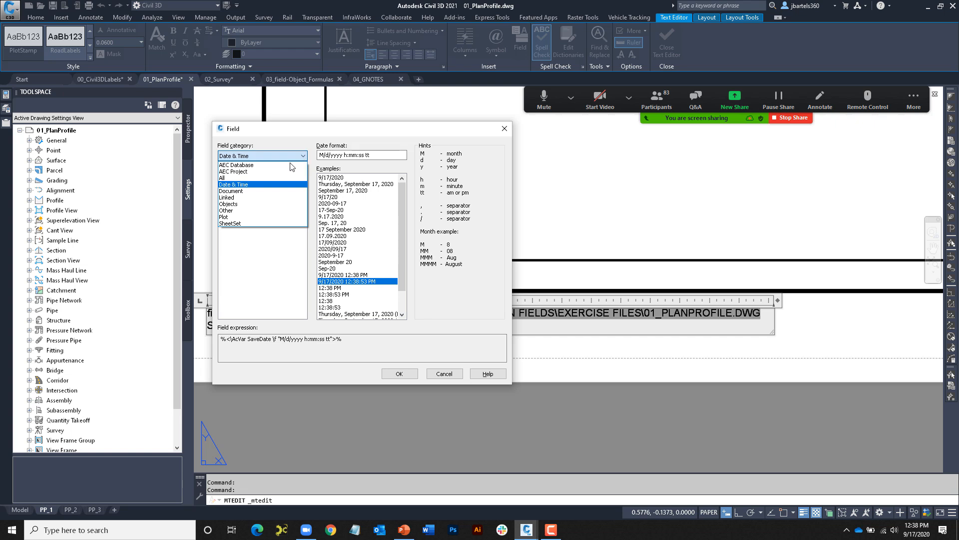
left_click(277, 190)
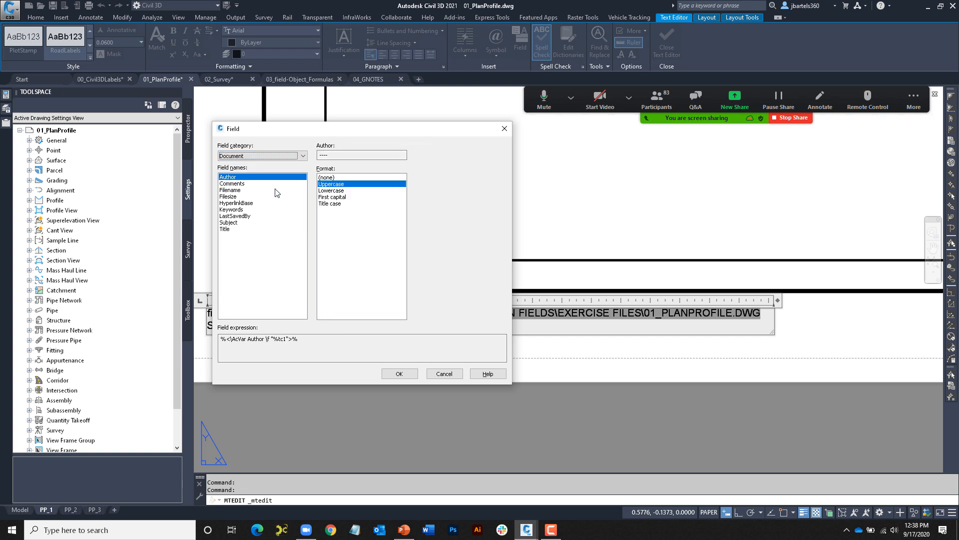
left_click(238, 216)
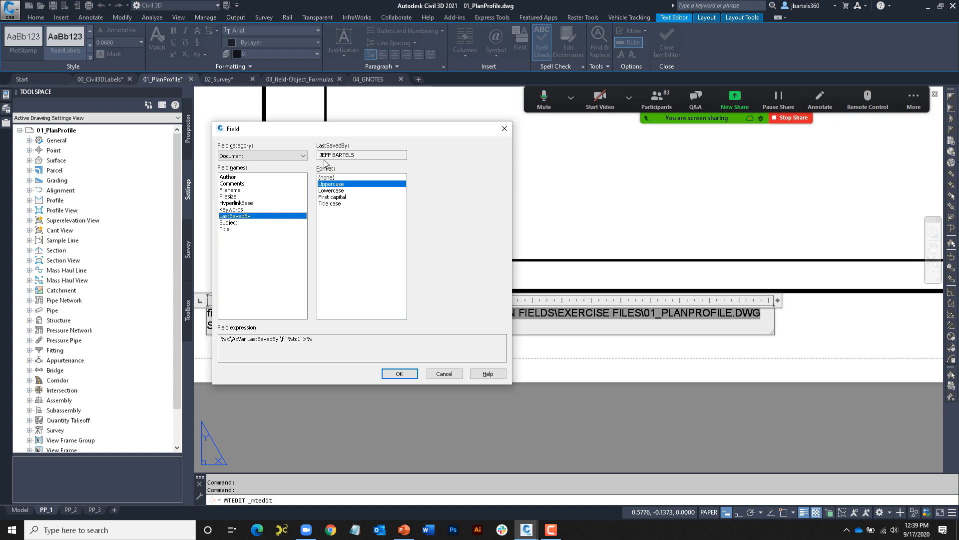
left_click(332, 191)
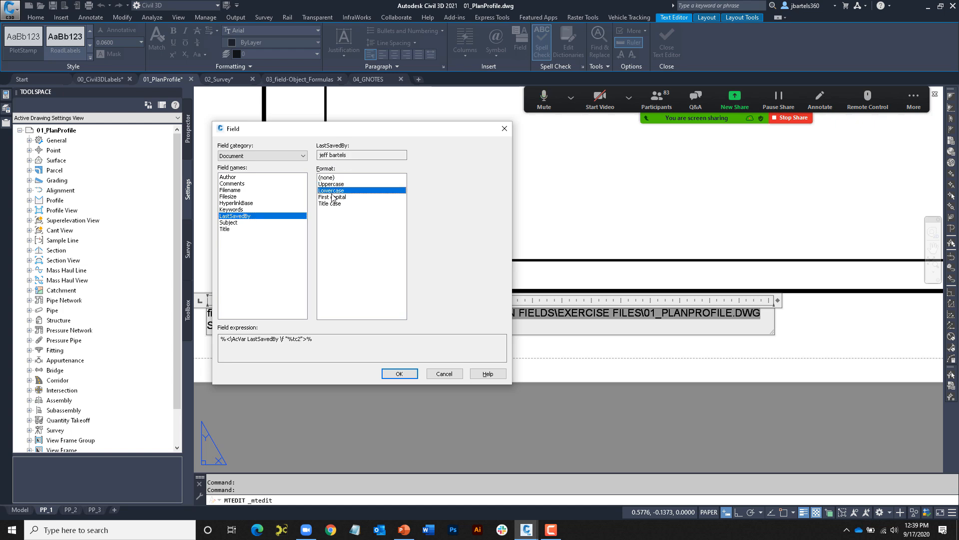
left_click(332, 198)
left_click(333, 204)
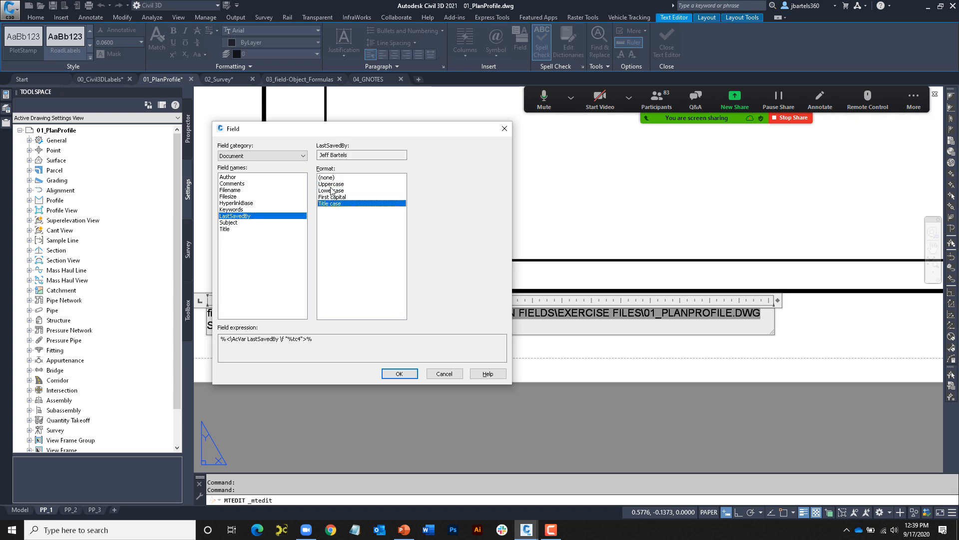
left_click(329, 184)
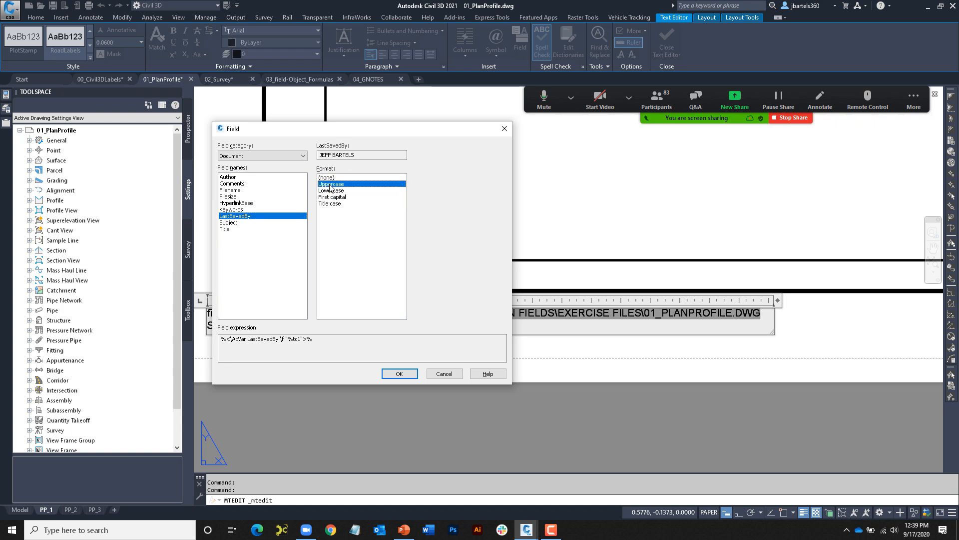
left_click(399, 375)
left_click(444, 351)
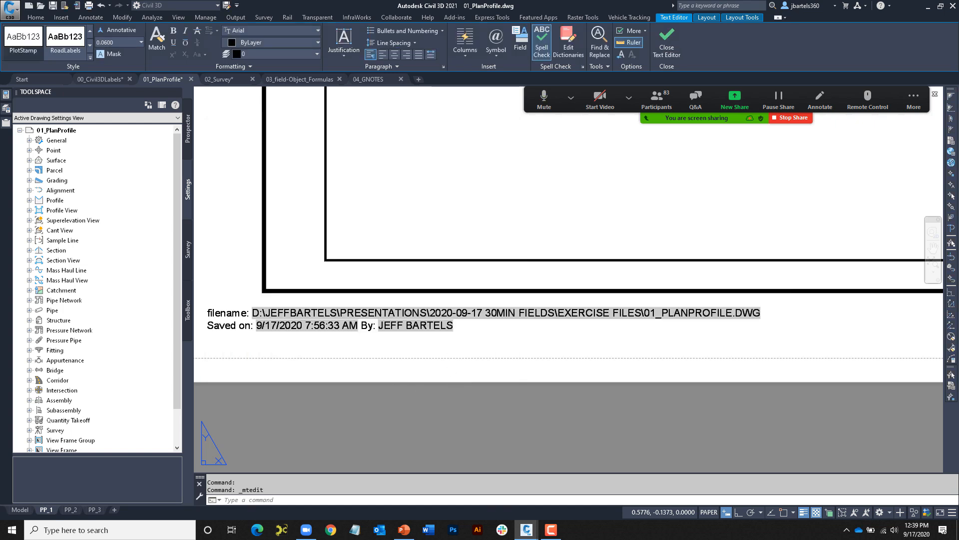
- Save the drawing under the new name sample.dwg
key("Escape")
key("Escape")
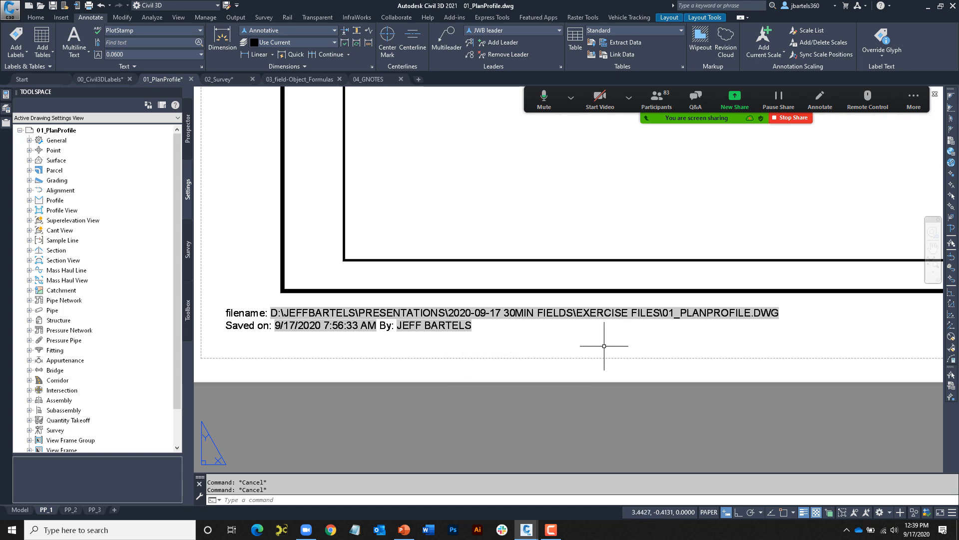
left_click(227, 6)
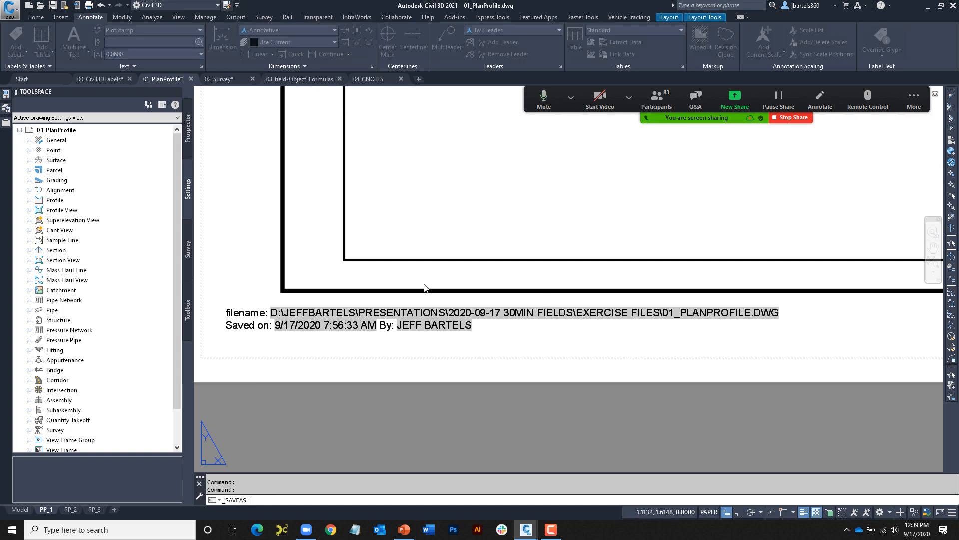
left_click(520, 227)
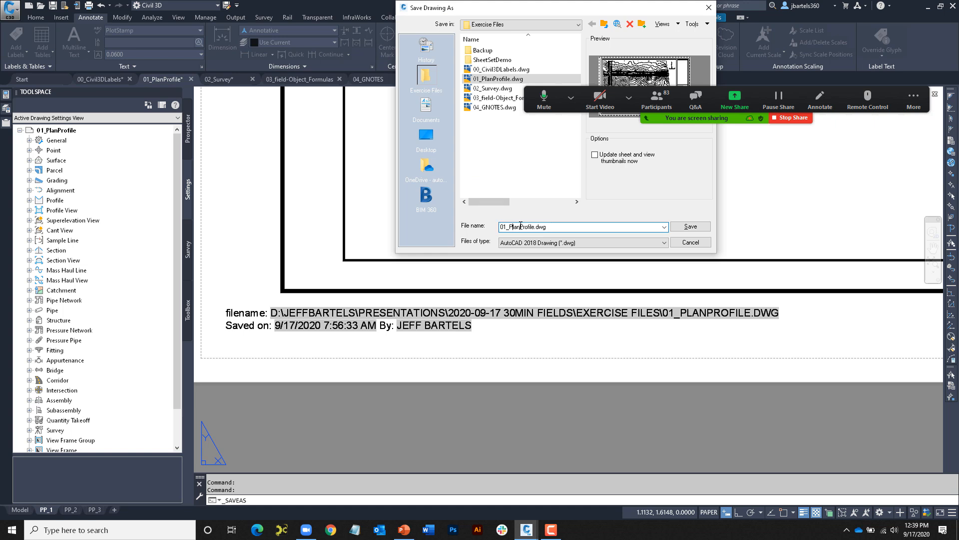
left_click_drag(534, 227, 498, 227)
type("sample")
left_click(688, 227)
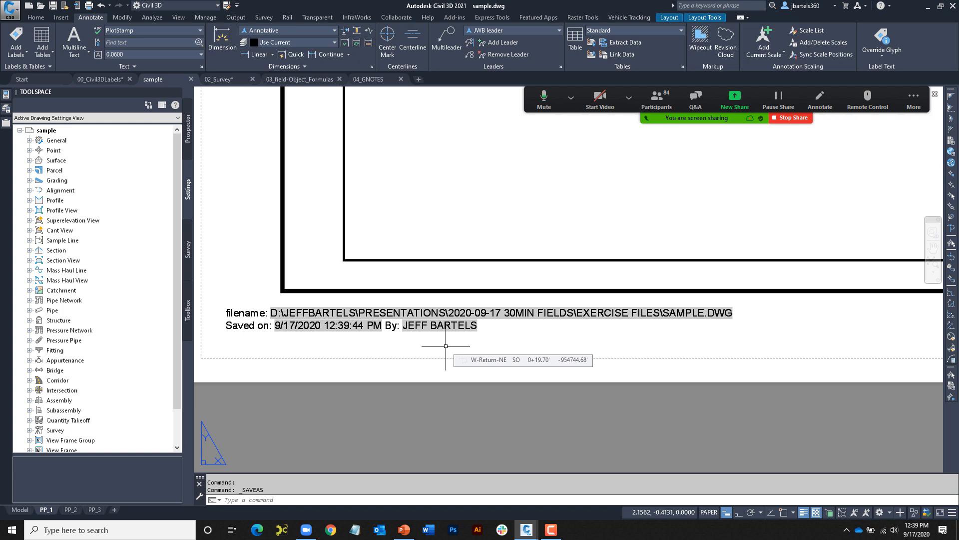
- Reopen the stamp text and add a new 'Plotted on' line
double_click(263, 327)
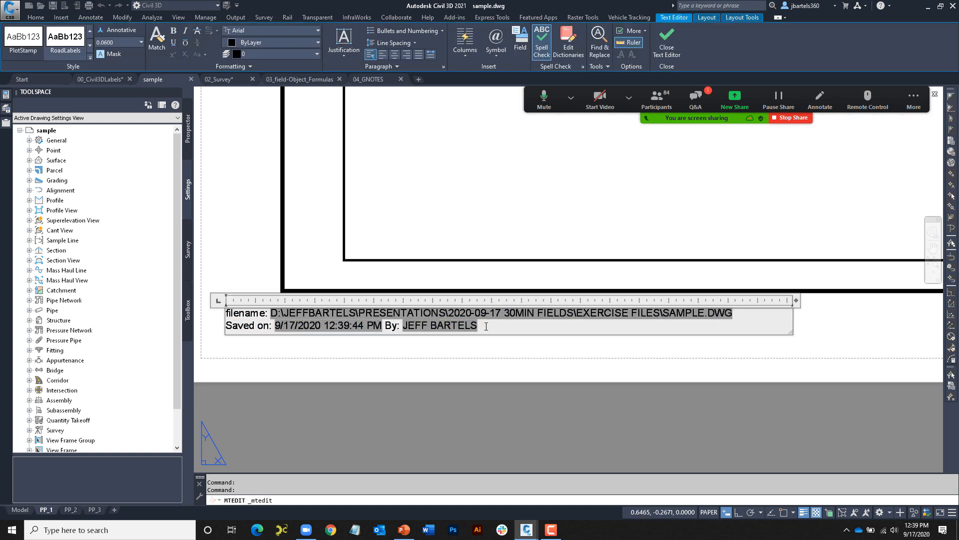
key("Return")
type("Plotted on:")
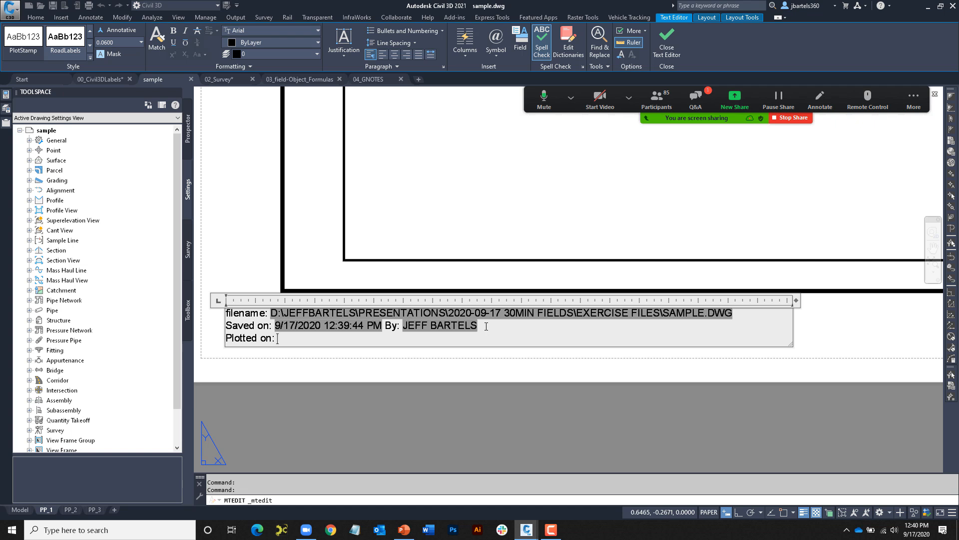
- Insert a Plot category PlotDate field after 'Plotted on' and close the editor
key("ctrl+f")
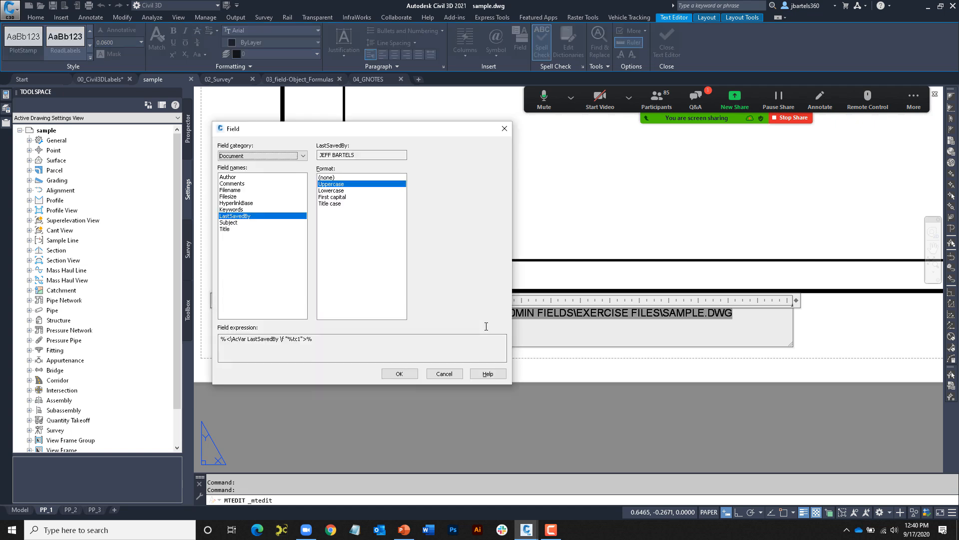
left_click(304, 155)
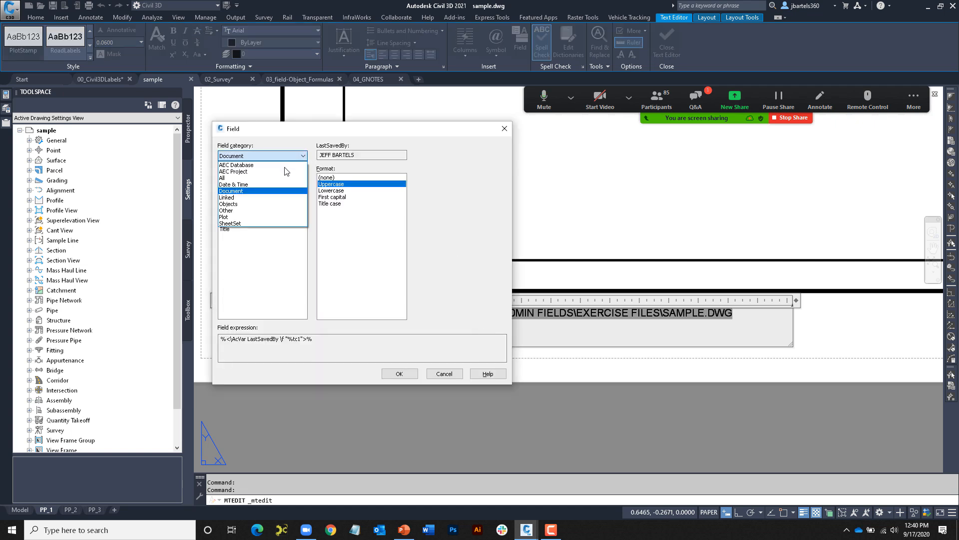
left_click(250, 216)
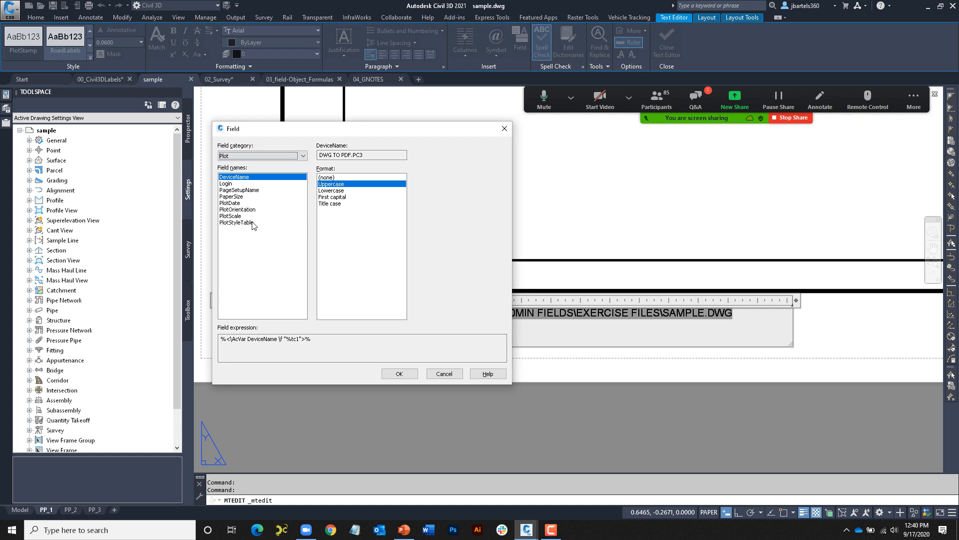
left_click(231, 203)
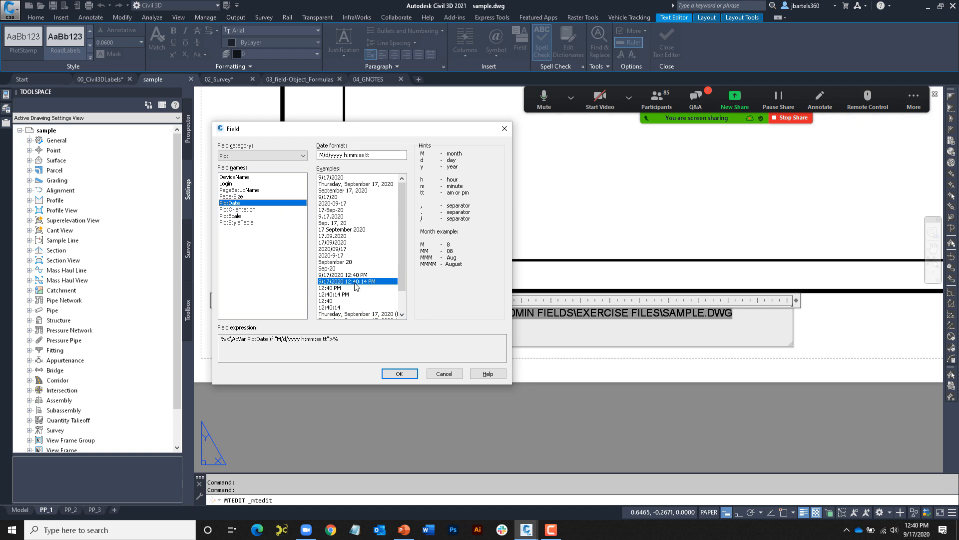
left_click(399, 373)
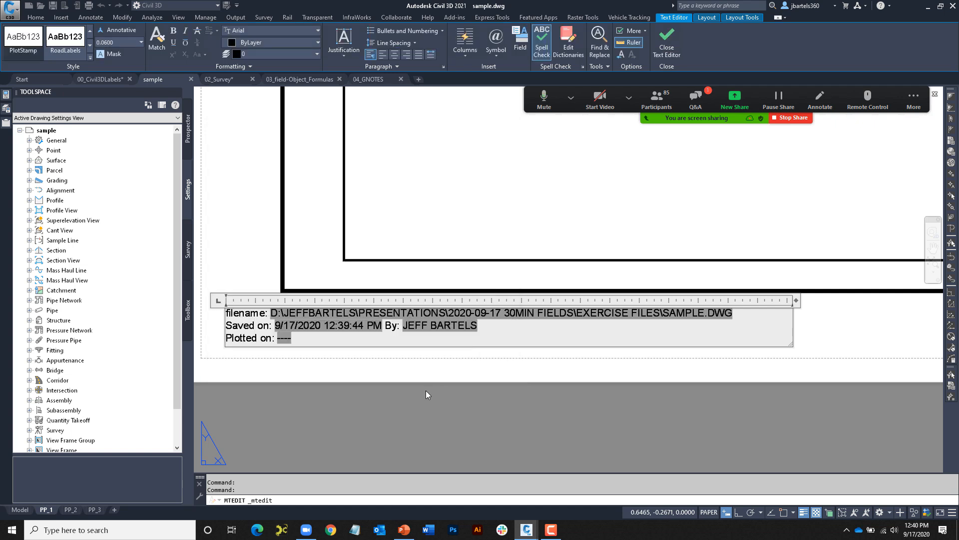
left_click(333, 370)
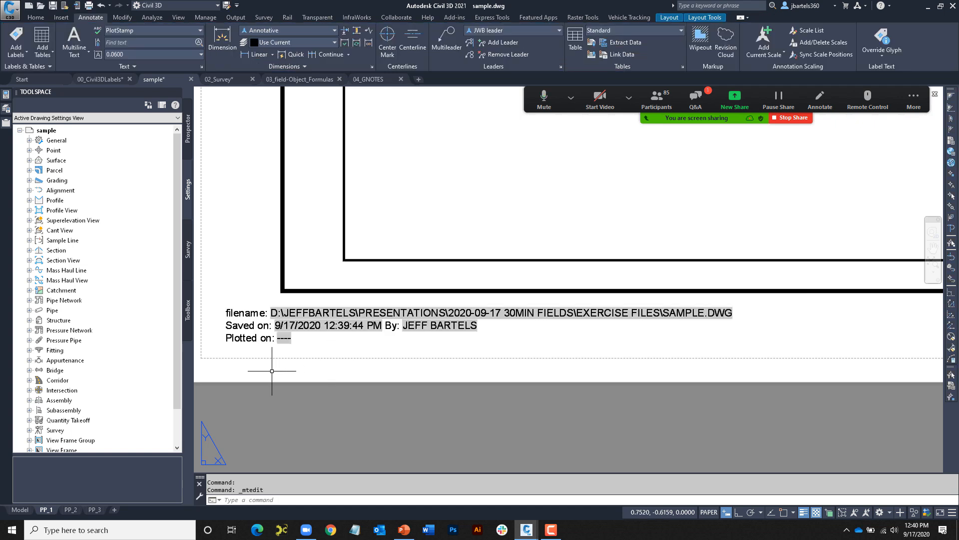
- Plot the single PP_1 sheet to Sample-PP_1.pdf, overwriting the existing file
scroll(272, 371, "up", 5)
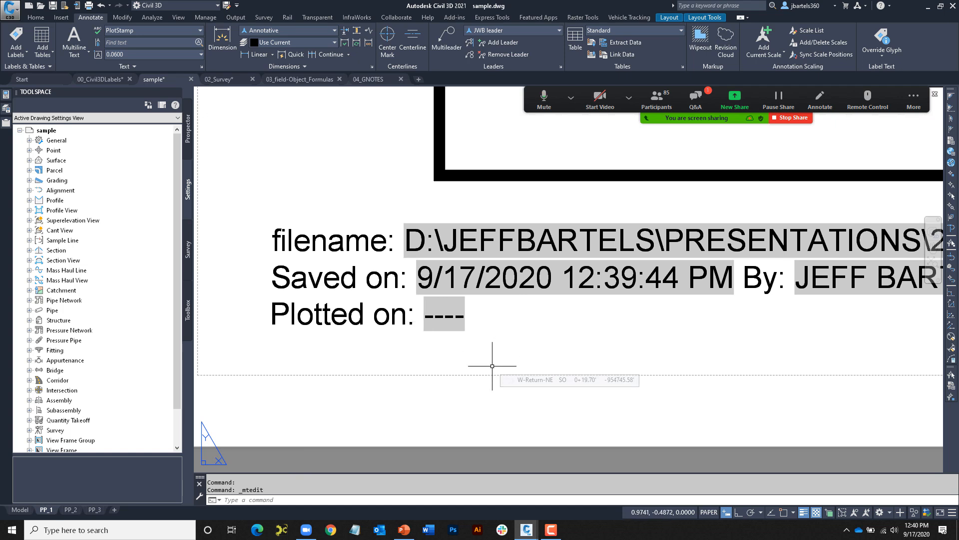
scroll(492, 366, "down", 3)
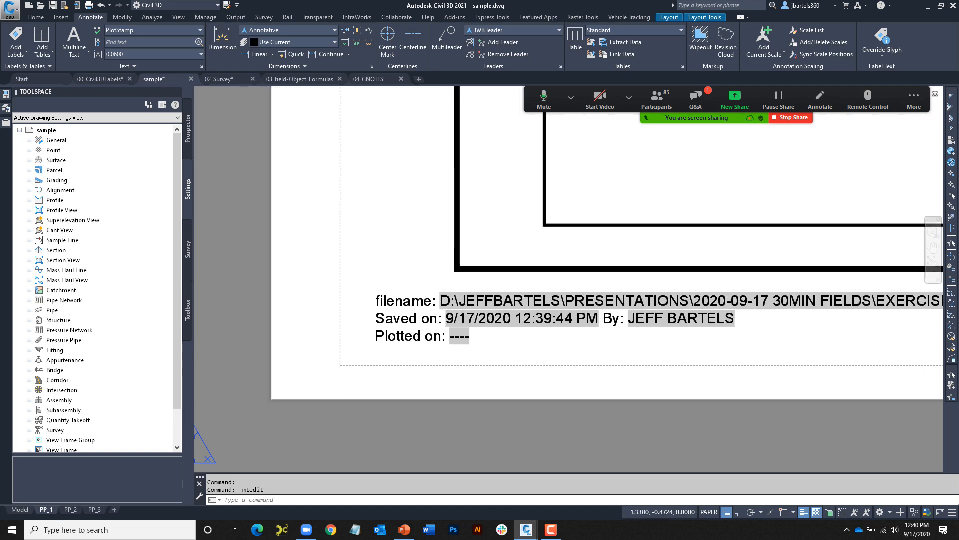
middle_click_drag(546, 358, 450, 358)
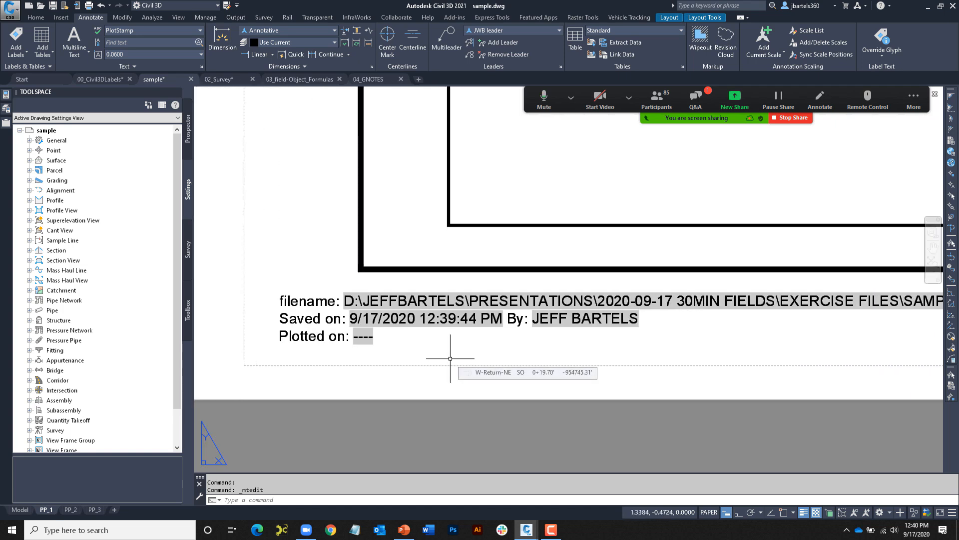
type("plot")
key("Return")
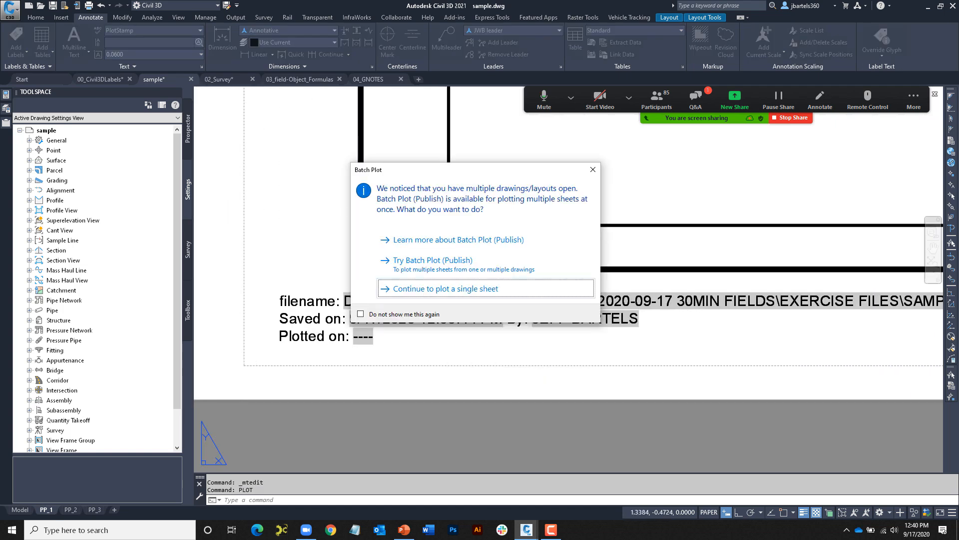
left_click(430, 289)
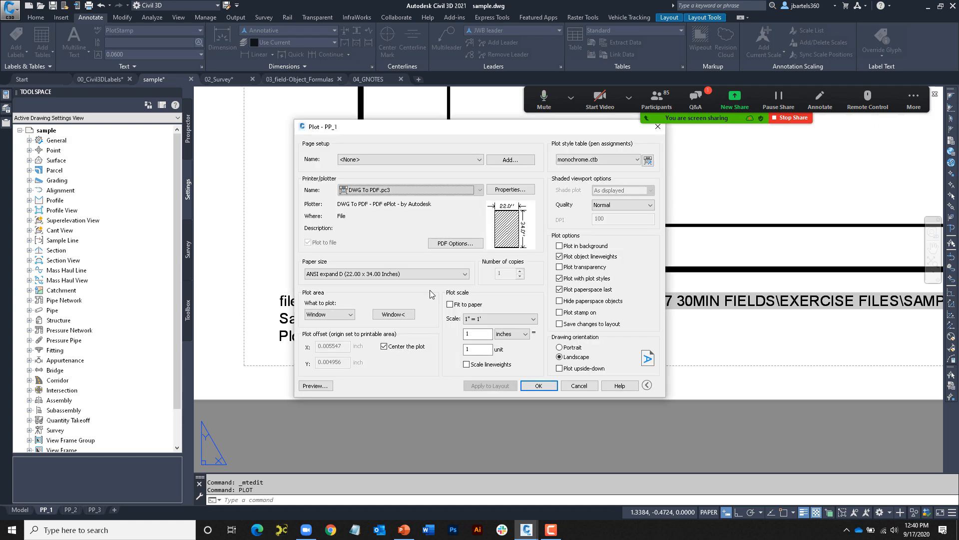
left_click(537, 385)
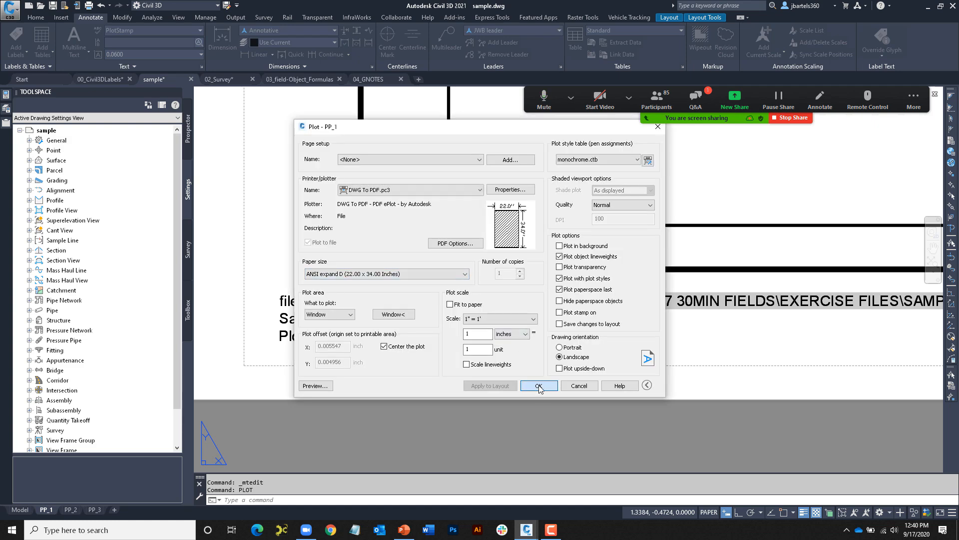
left_click(610, 358)
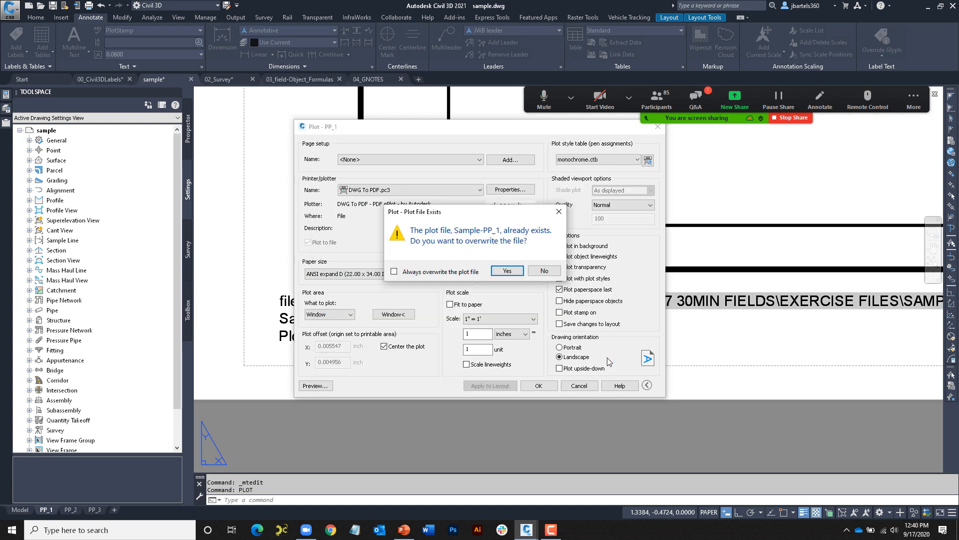
left_click(507, 271)
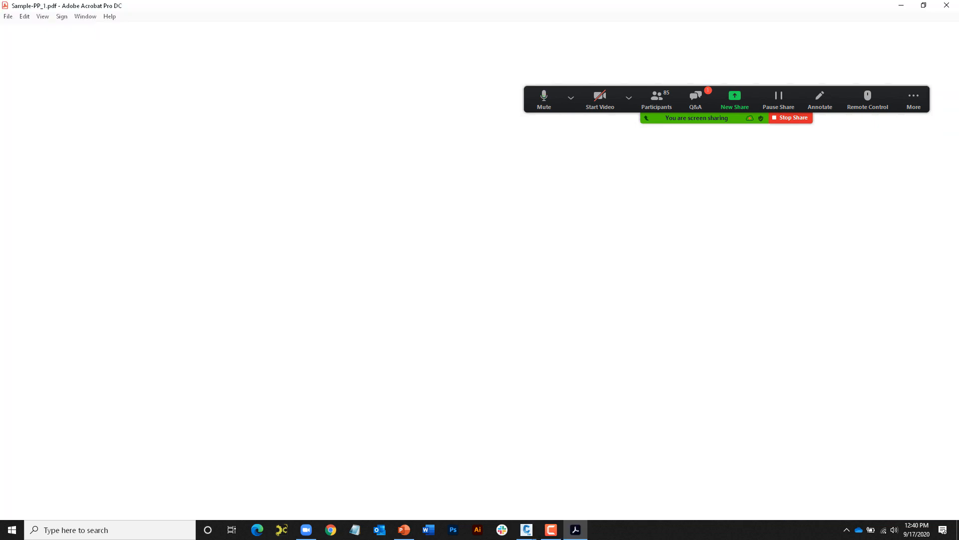
- Zoom Sample-PP_1.pdf to 150%, read the plot stamp dated 9/17/2020 12:40:47 PM, then close Acrobat
left_click(310, 73)
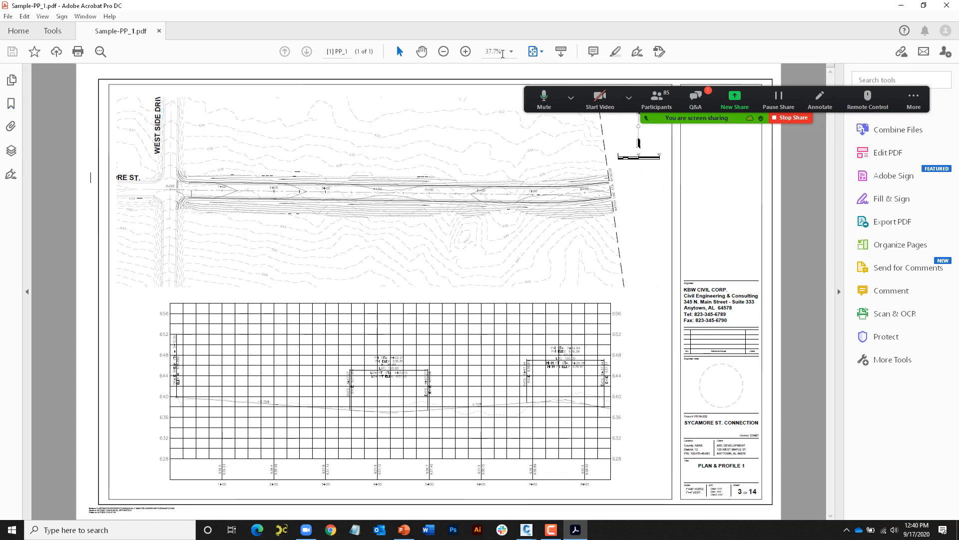
left_click(511, 51)
left_click(543, 153)
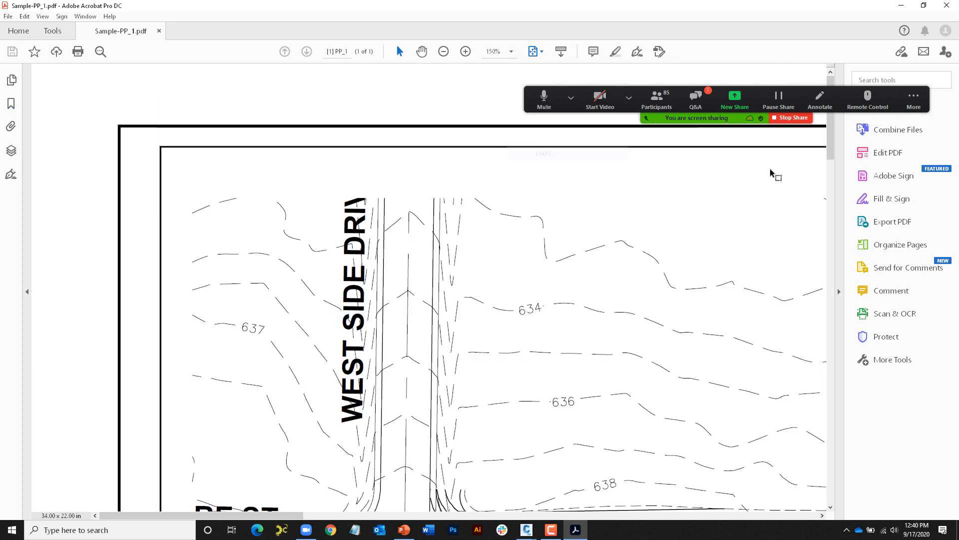
scroll(824, 315, "down", 15)
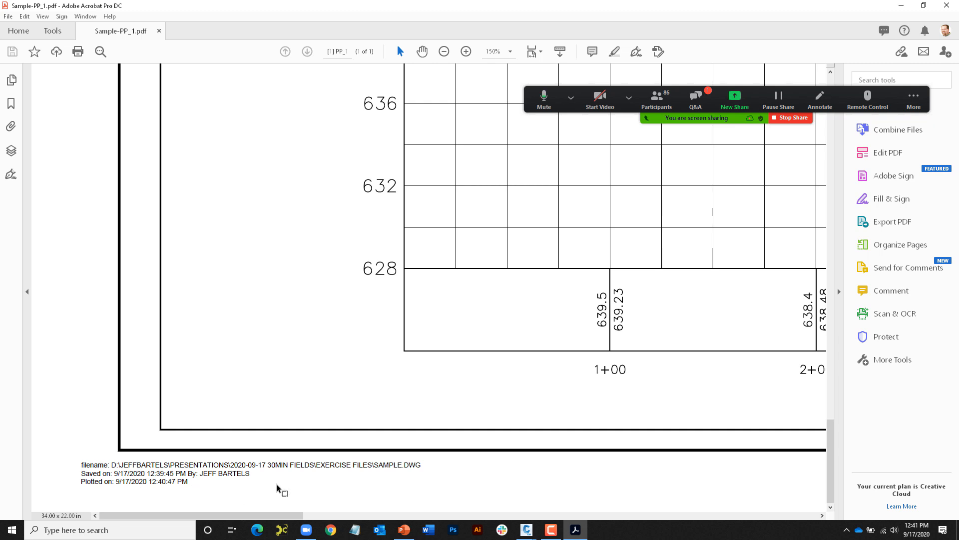
left_click(947, 6)
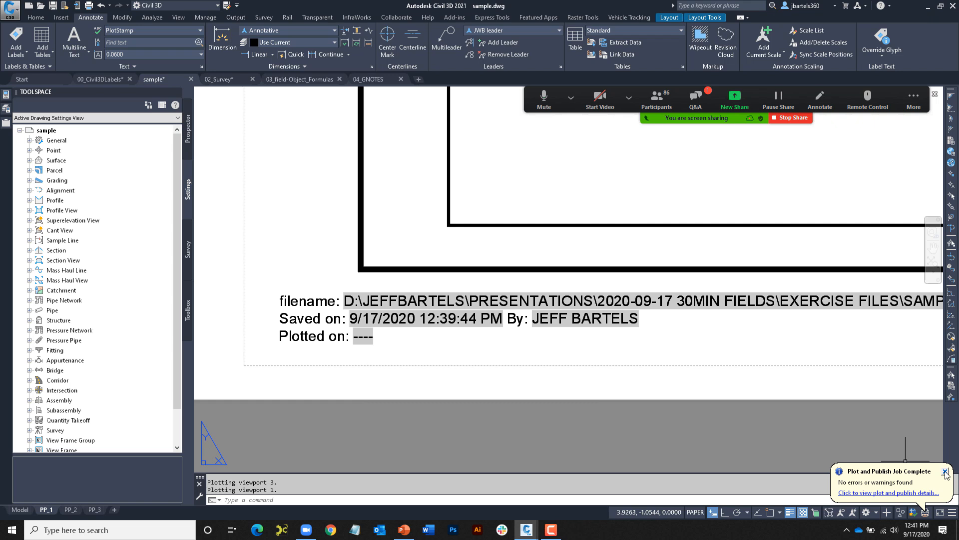
- Regenerate the layout with RE so the stamp's Plotted on field reads 9/17/2020 12:40:47 PM
key("Escape")
key("Escape")
scroll(363, 358, "up", 2)
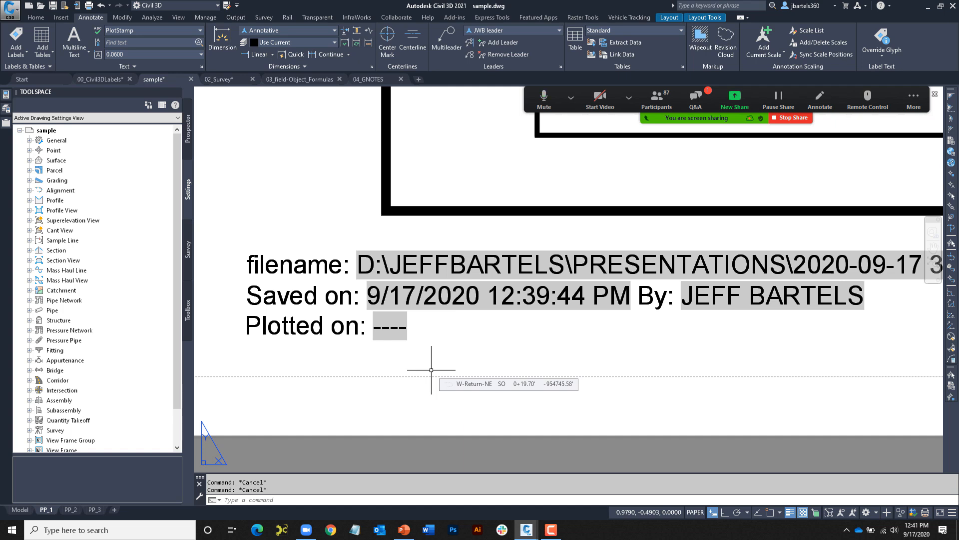
type("RE")
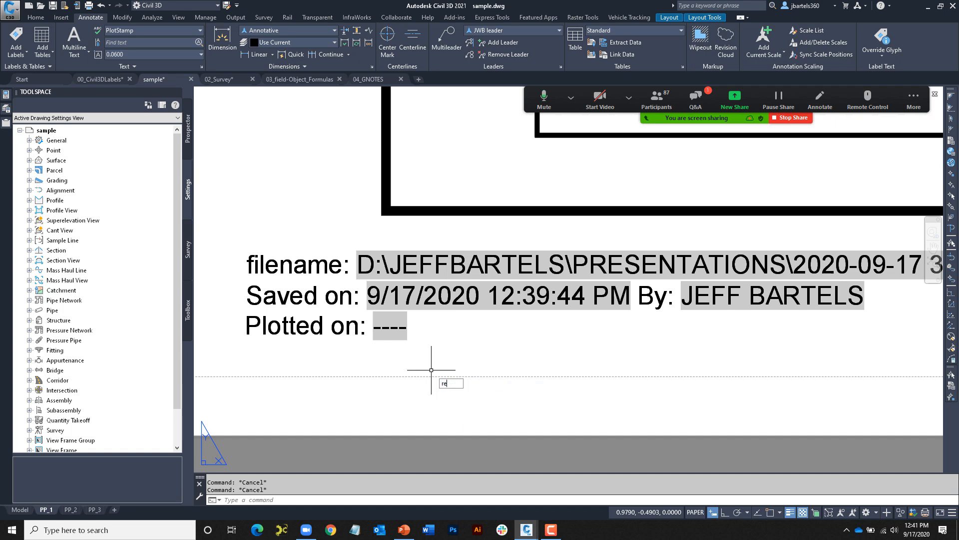
key("Return")
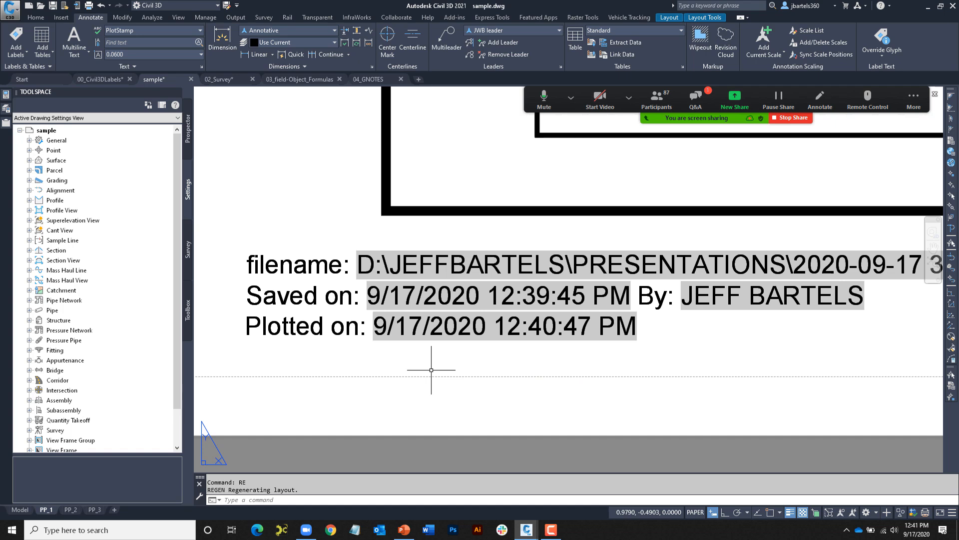
key("Escape")
key("Escape")
scroll(414, 370, "down", 3)
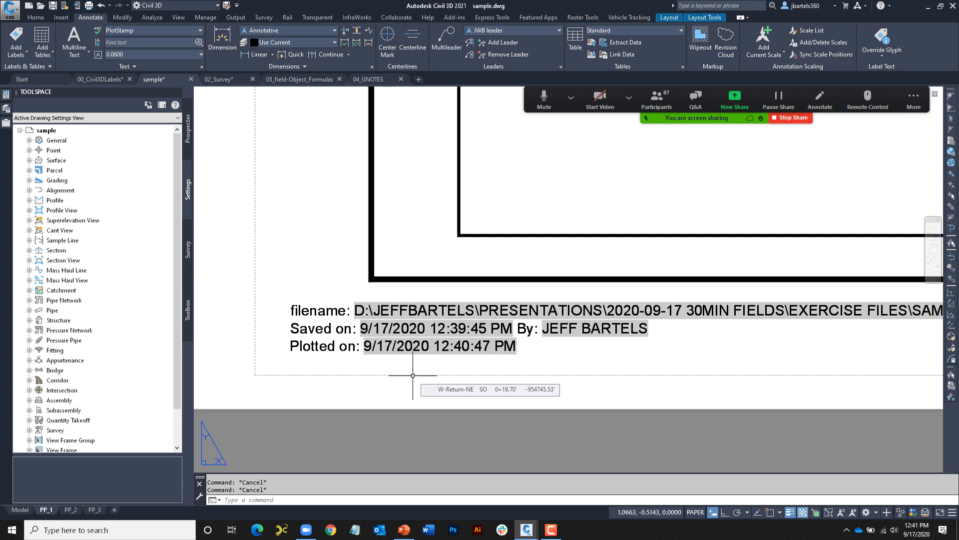
- Open sample.dwg's Drawing Properties and review its General, Summary and Custom tabs
left_click(11, 12)
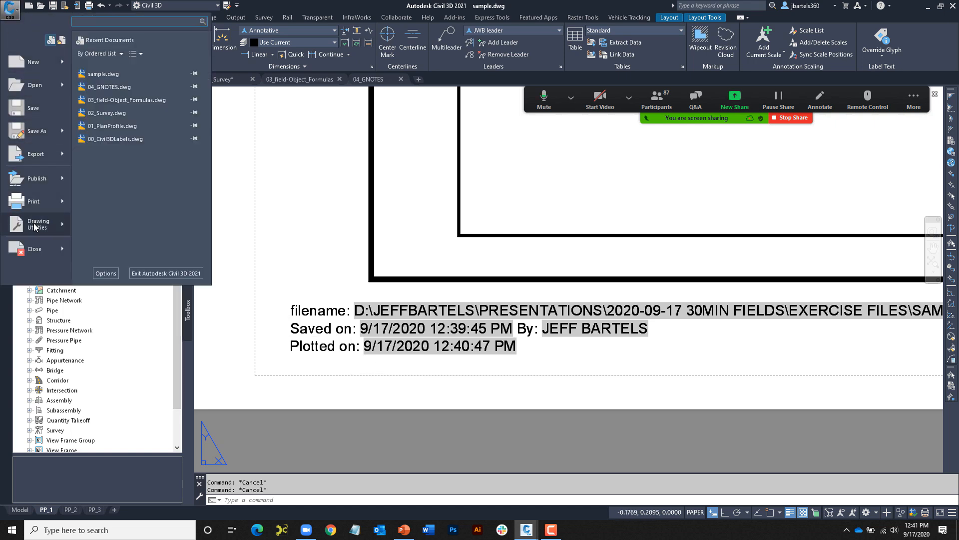
mouse_move(34, 226)
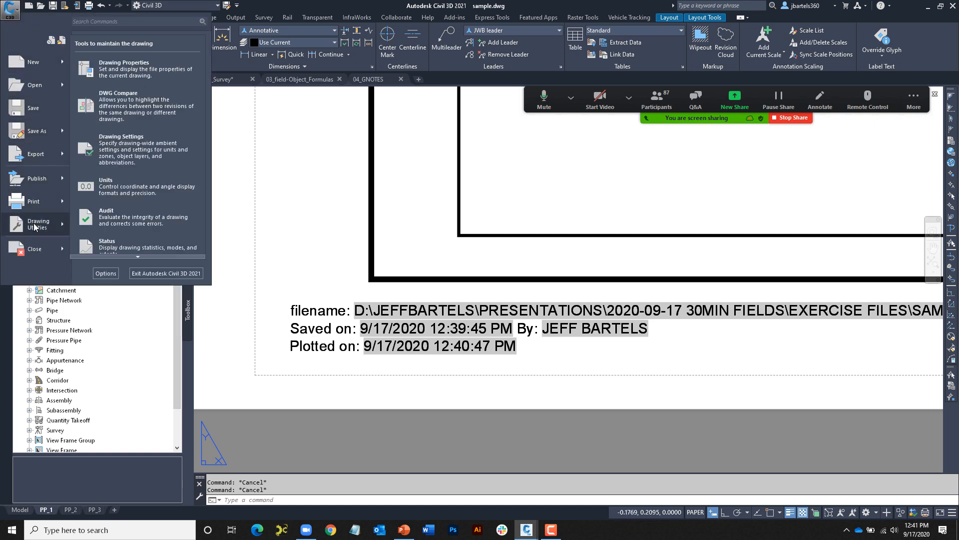
left_click(110, 72)
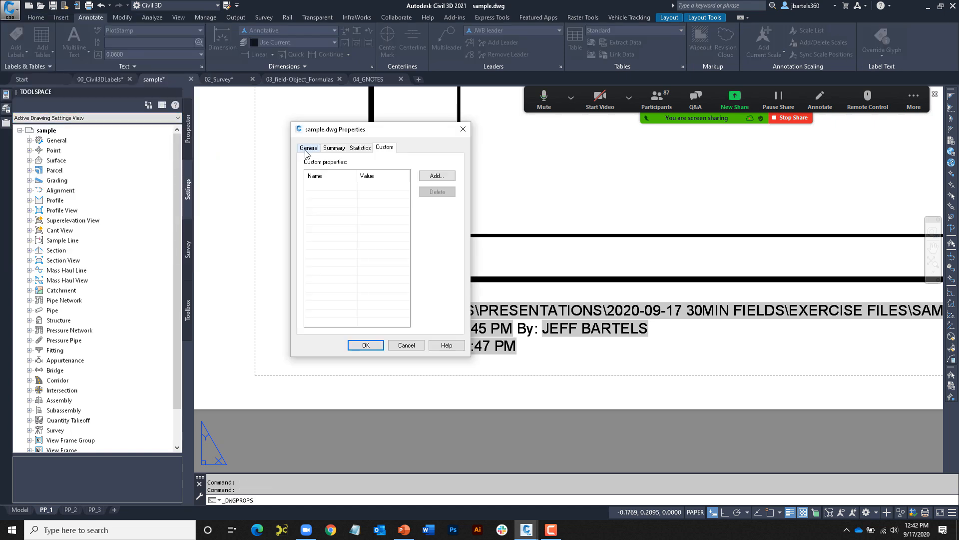
left_click(309, 148)
left_click(333, 148)
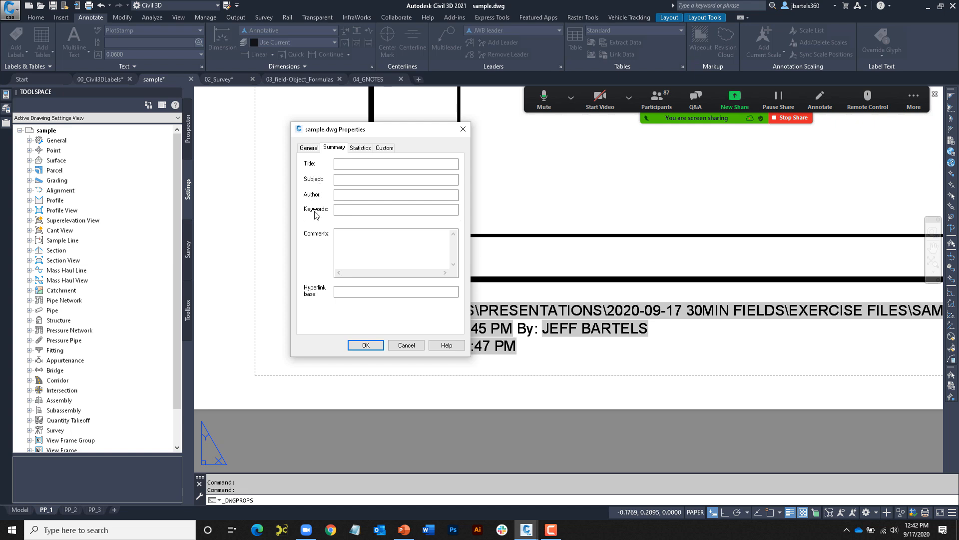
left_click(383, 148)
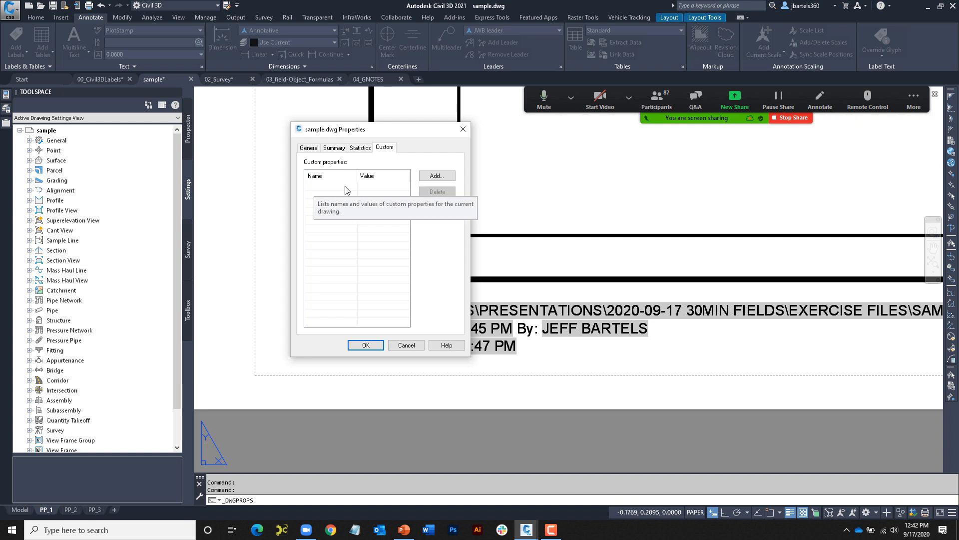
- Add a custom property Template Version with value 2021 and close the properties dialog
left_click_drag(377, 133, 299, 88)
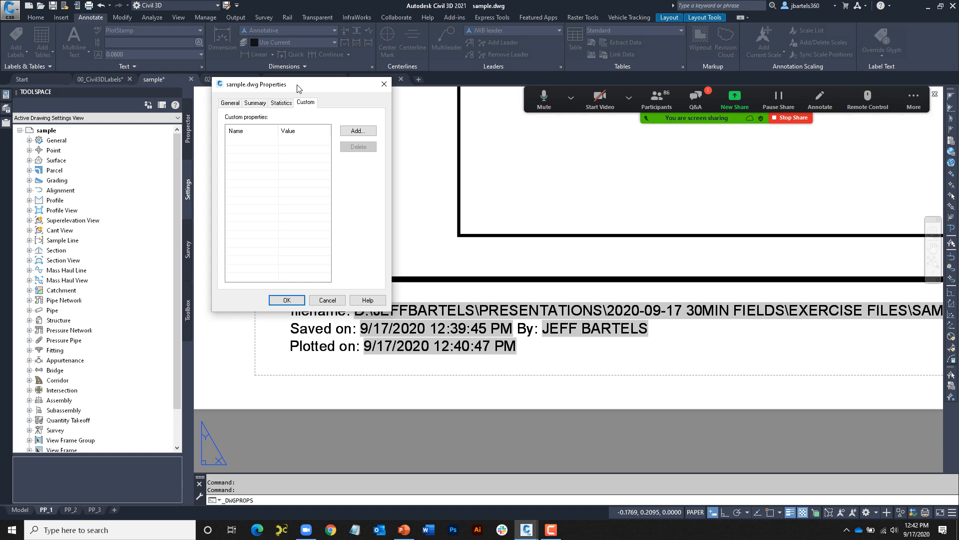
left_click_drag(298, 89, 320, 89)
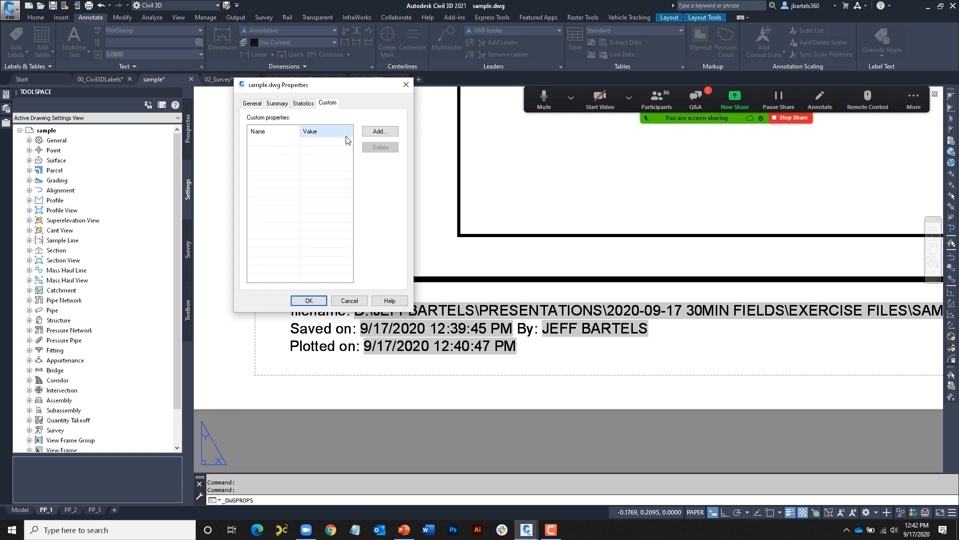
left_click(379, 131)
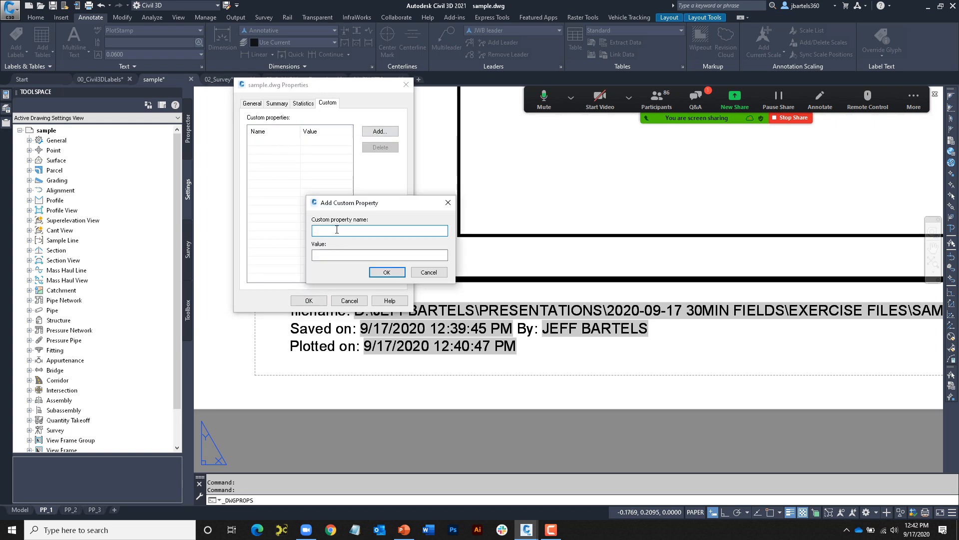
type("Template Version")
left_click(323, 254)
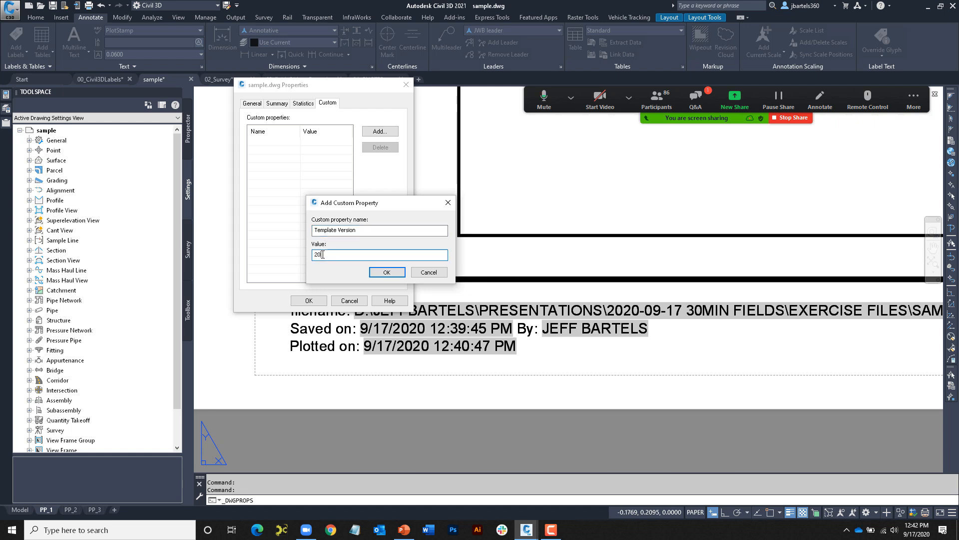
left_click(386, 272)
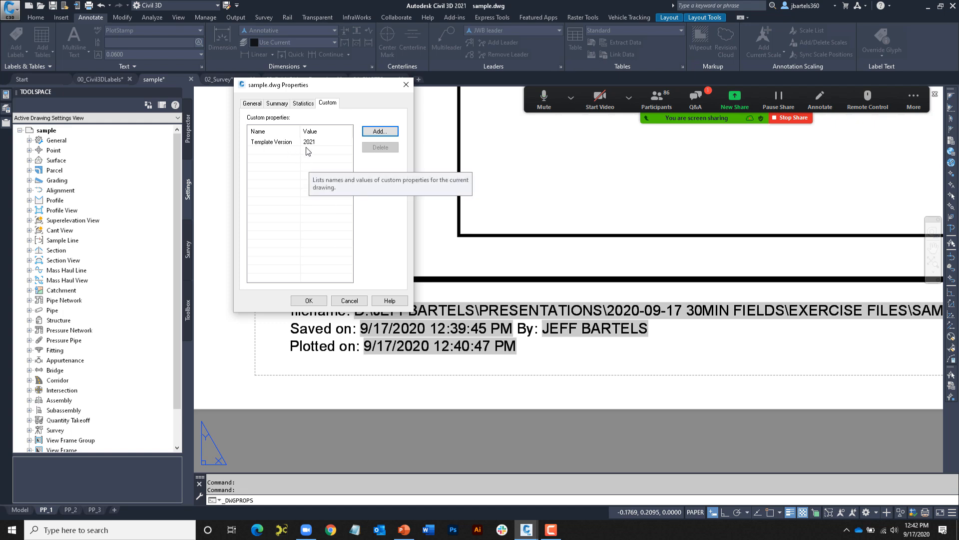
left_click(309, 300)
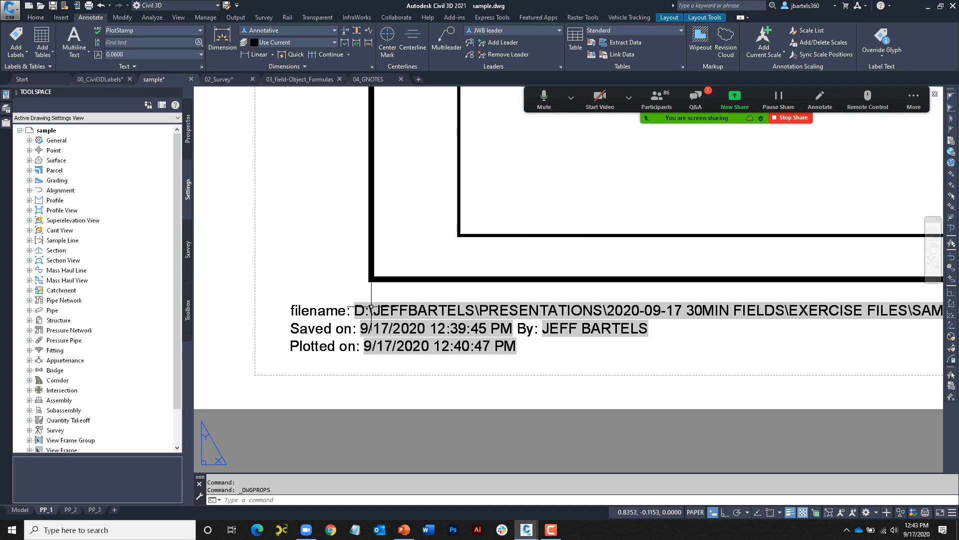
- Add a 'Template used:' line to the plot stamp text with the Document Template Version field
double_click(348, 346)
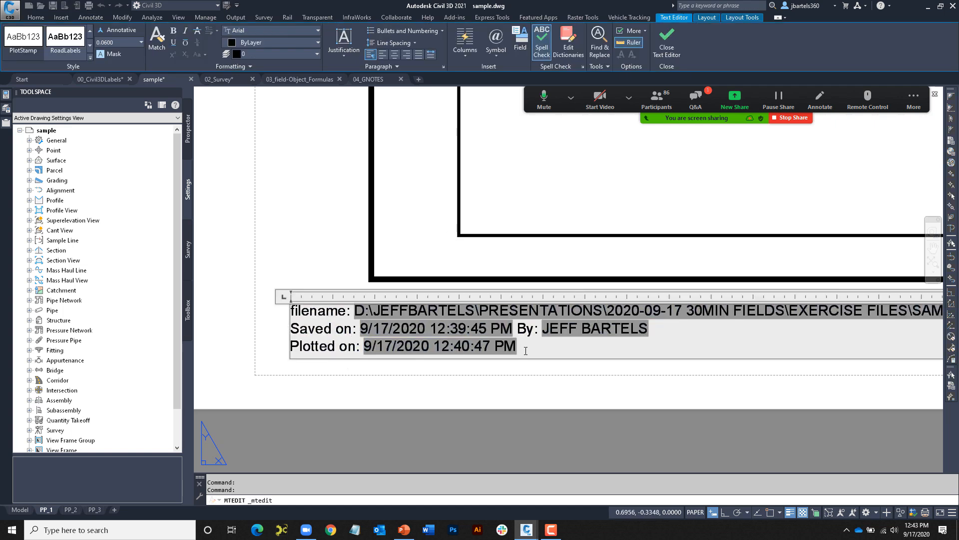
key("Return")
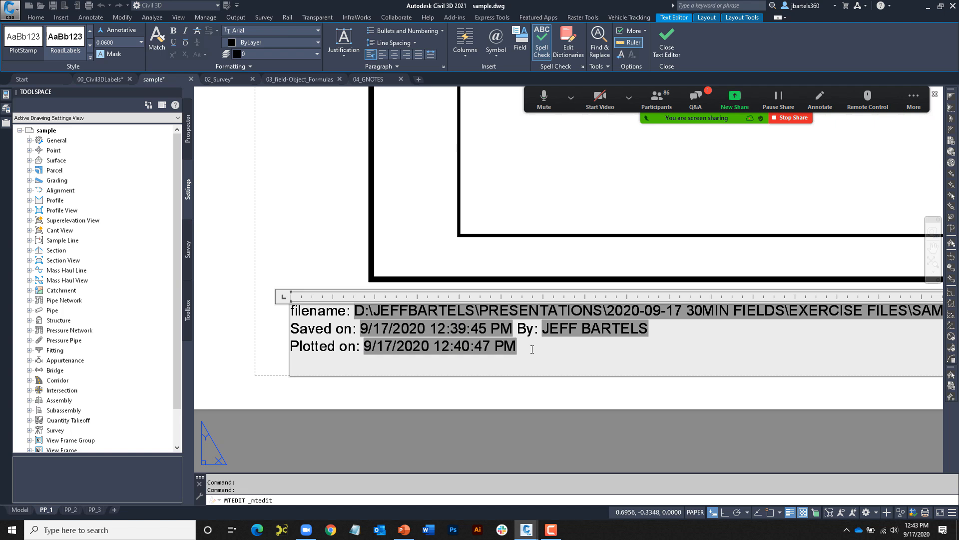
type("Template used:")
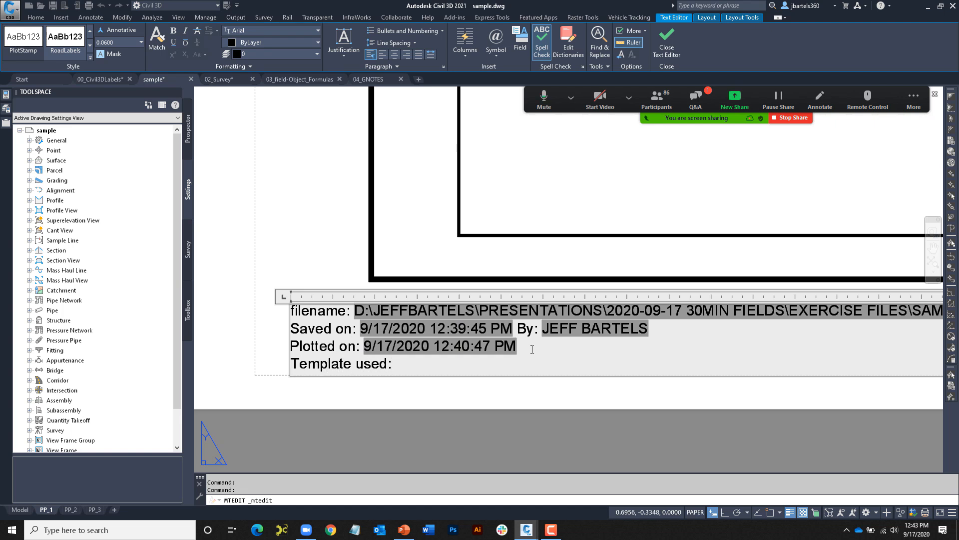
key("ctrl+f")
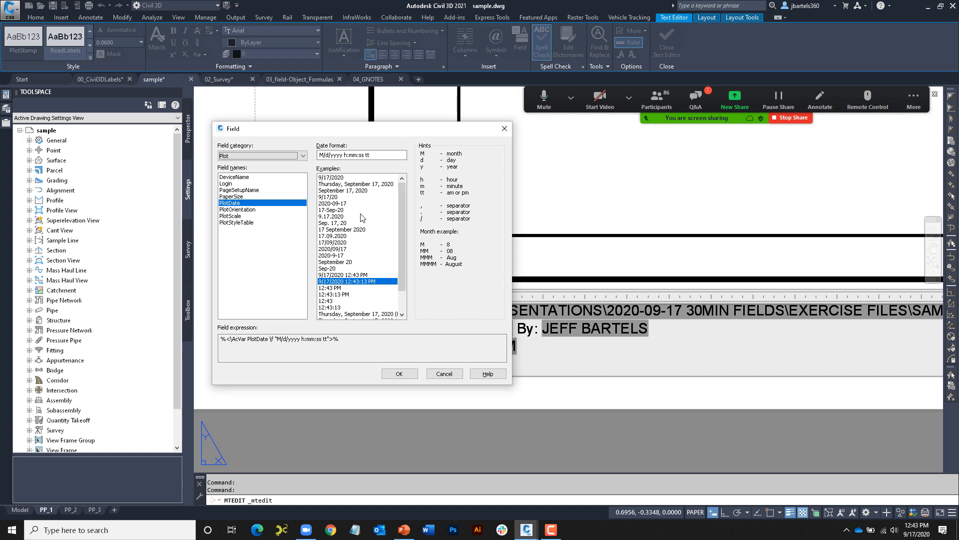
left_click(304, 156)
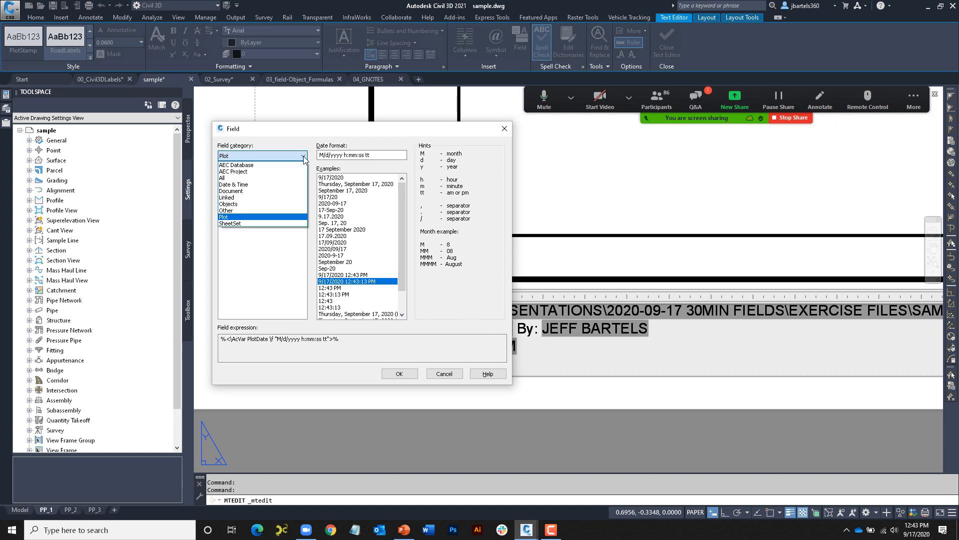
left_click(258, 192)
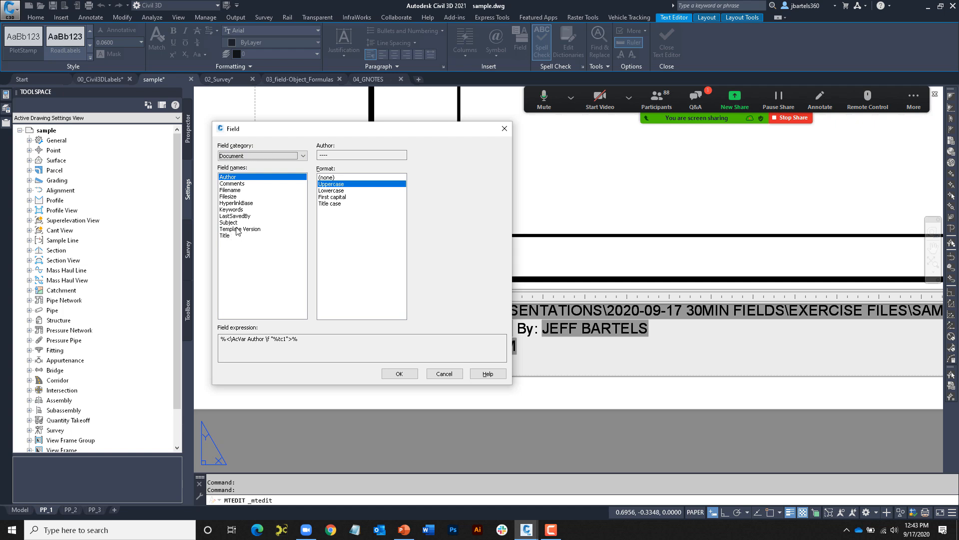
left_click(238, 229)
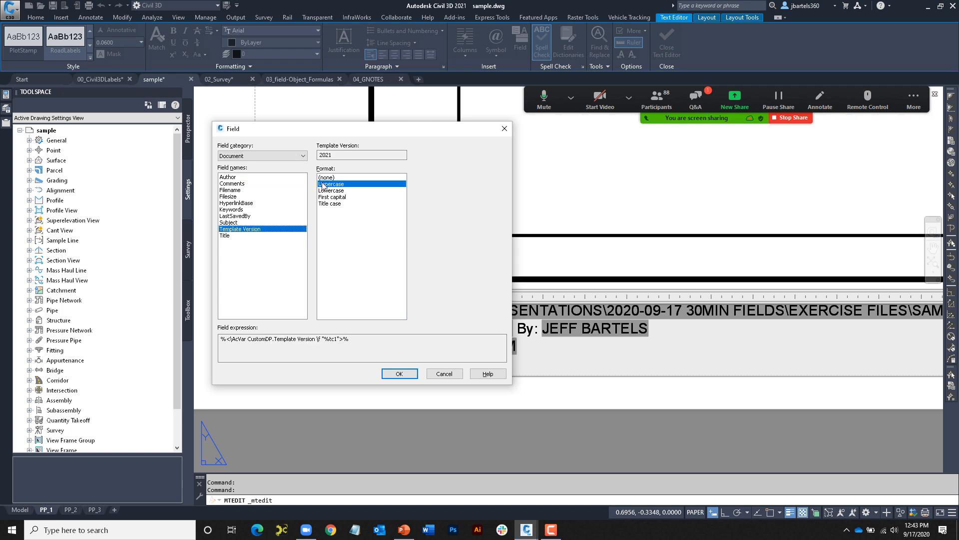
left_click(399, 374)
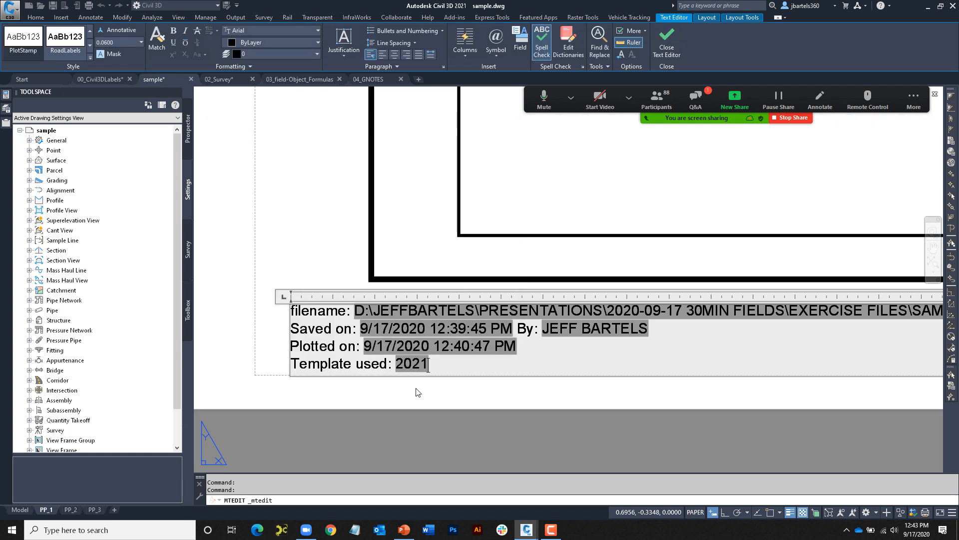
left_click(419, 392)
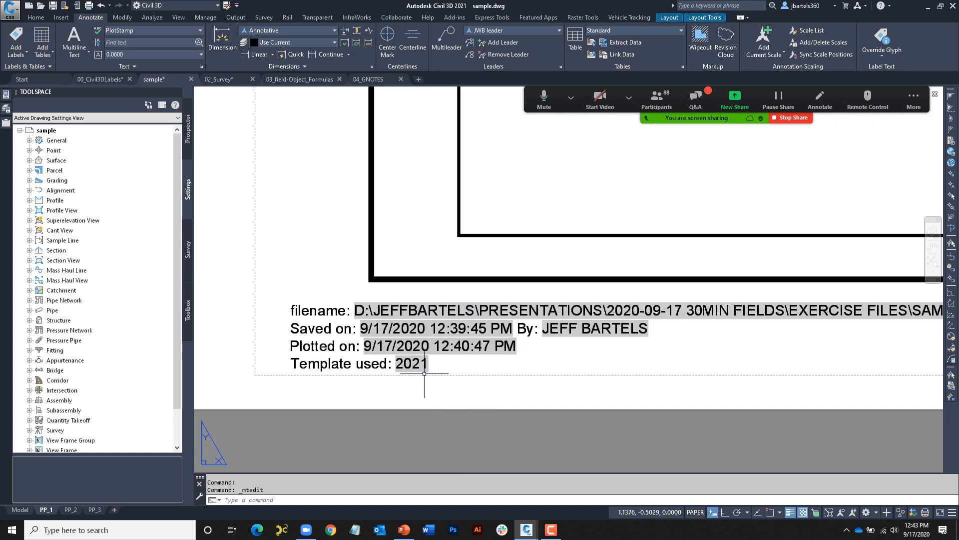
- Run REGENALL so the new stamp line shows Template used: 2021
scroll(427, 386, "down", 6)
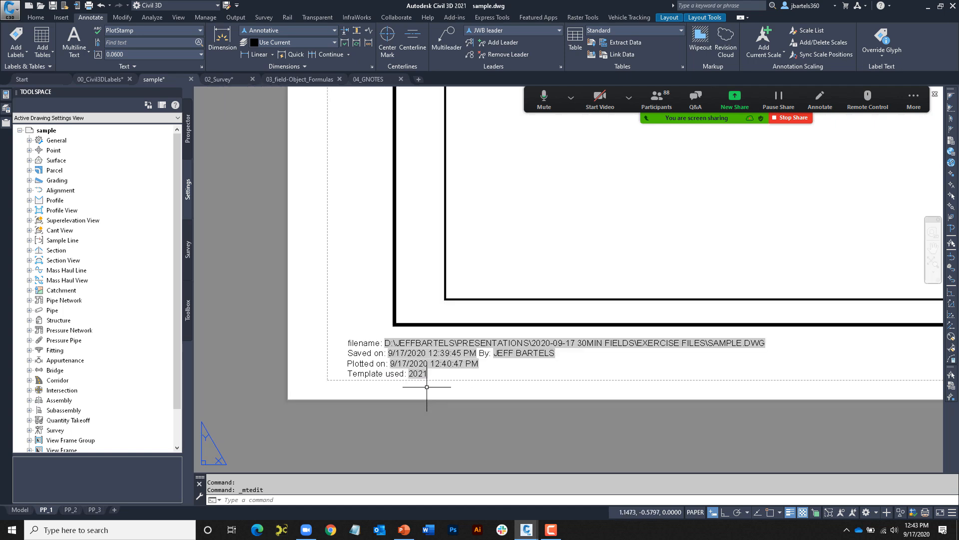
key("Escape")
middle_click_drag(515, 333, 499, 352)
type("rea")
key("Return")
scroll(502, 350, "down", 4)
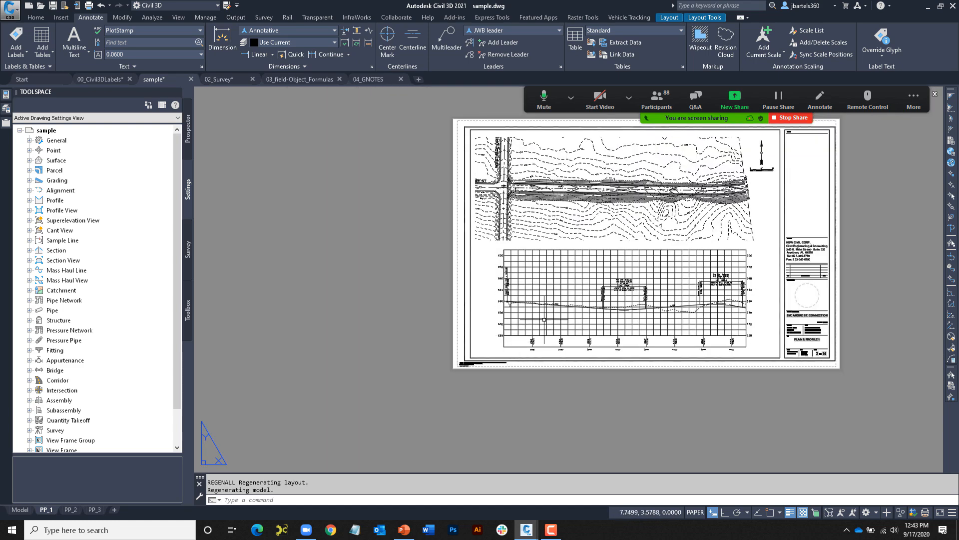
scroll(449, 358, "up", 1)
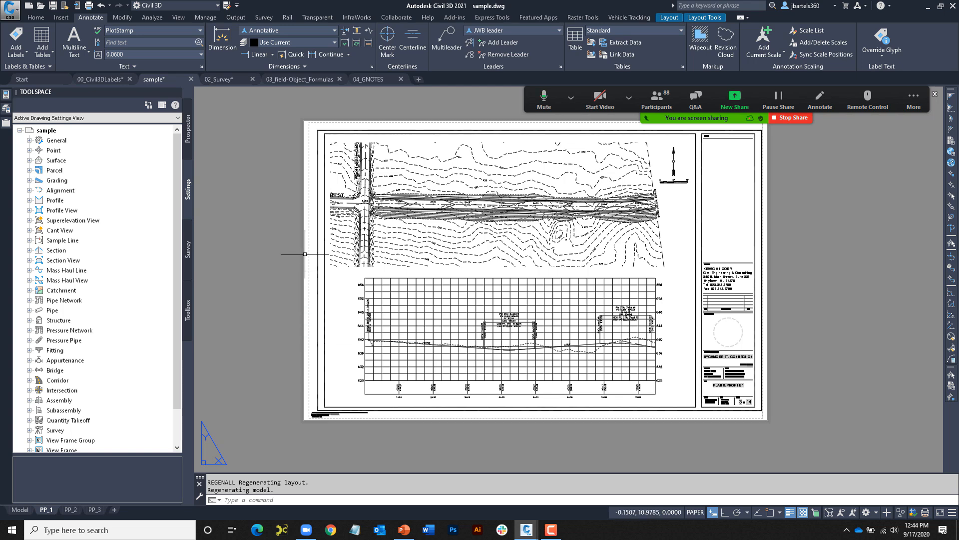
- Switch to 02_Survey and zoom to the Plat sheet's SCALE: 1"=30' note, staying in paper space
left_click(221, 81)
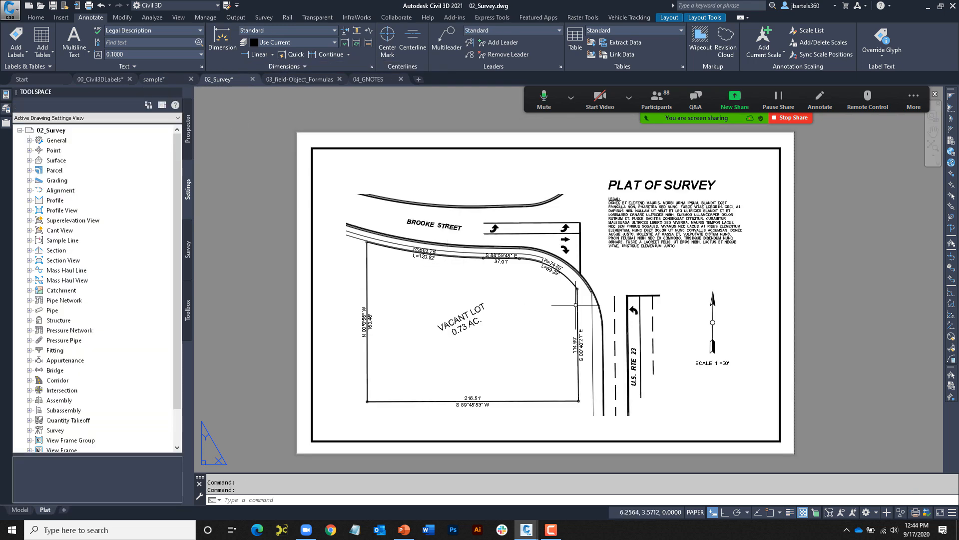
scroll(580, 305, "up", 2)
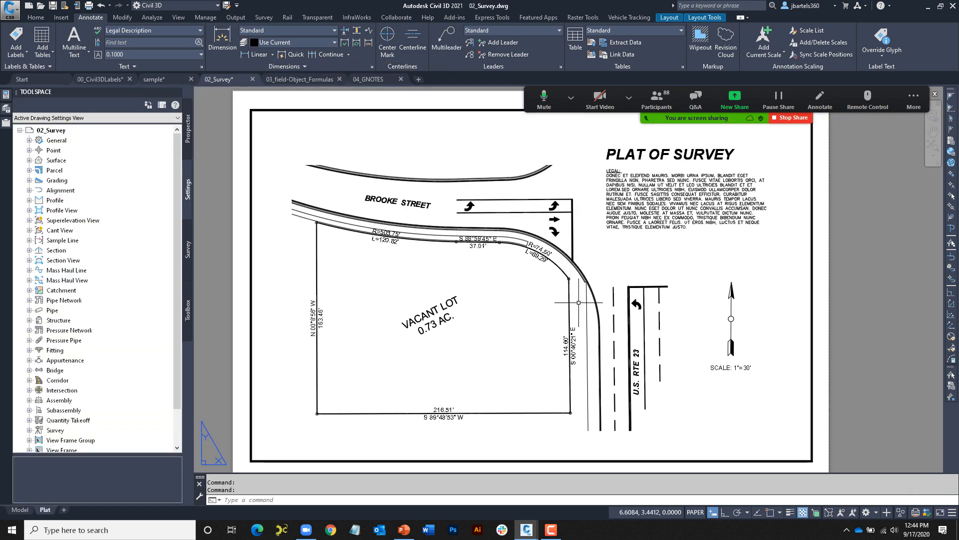
scroll(741, 384, "up", 3)
scroll(741, 383, "up", 1)
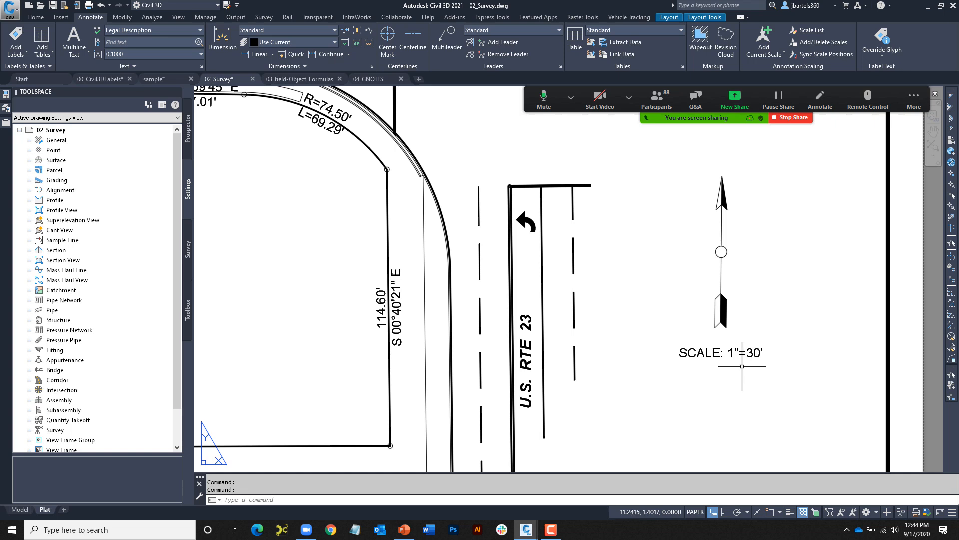
double_click(453, 332)
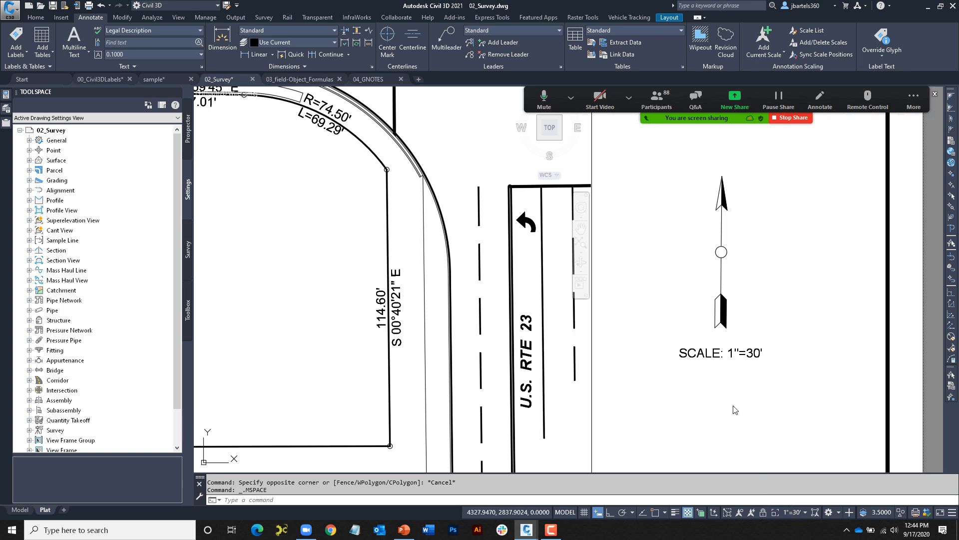
double_click(728, 394)
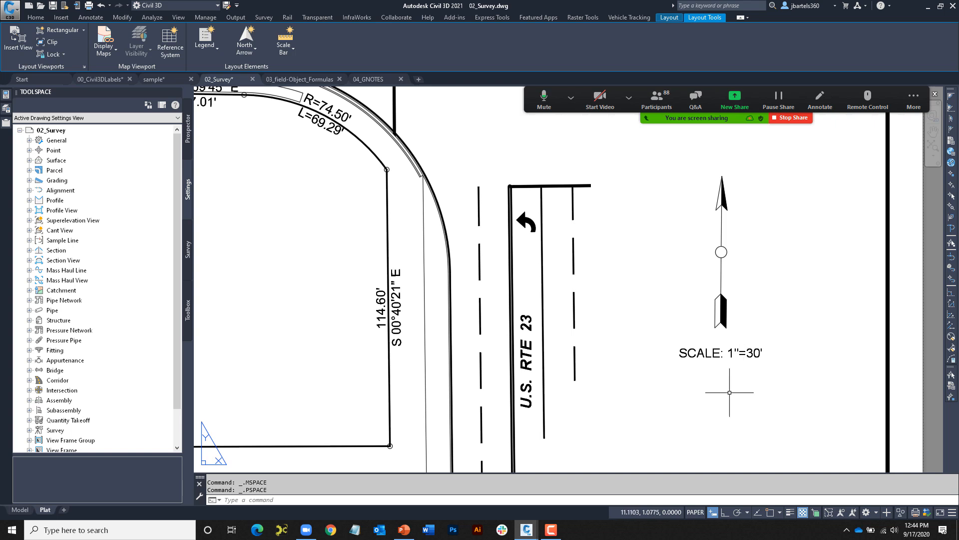
- Turn on the $viewport layer from the Home tab's layer list
key("Escape")
key("Escape")
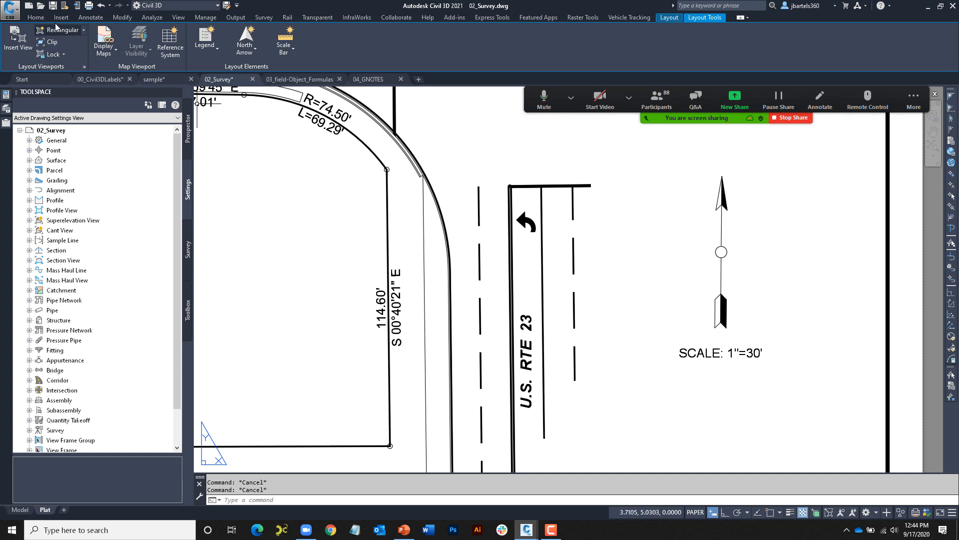
left_click(36, 17)
left_click(623, 32)
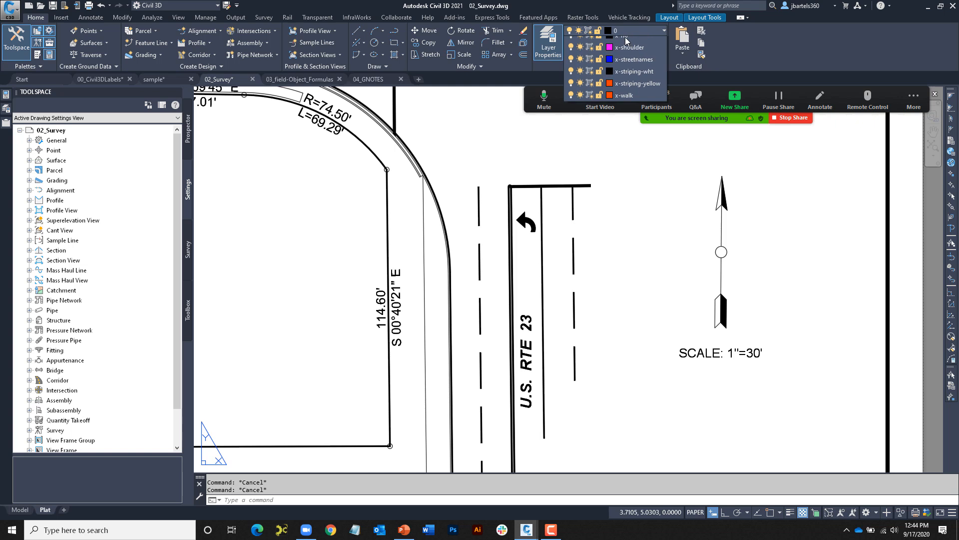
left_click(571, 43)
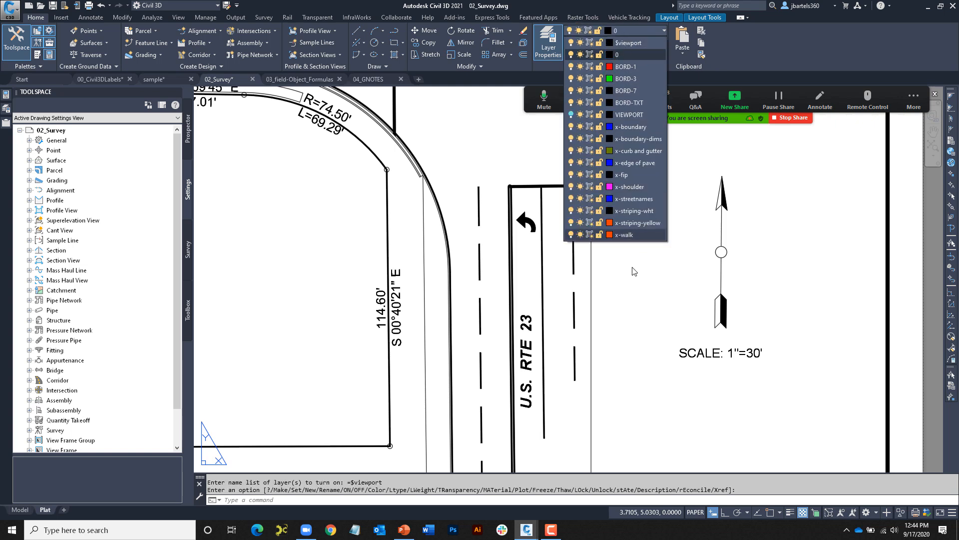
left_click(630, 320)
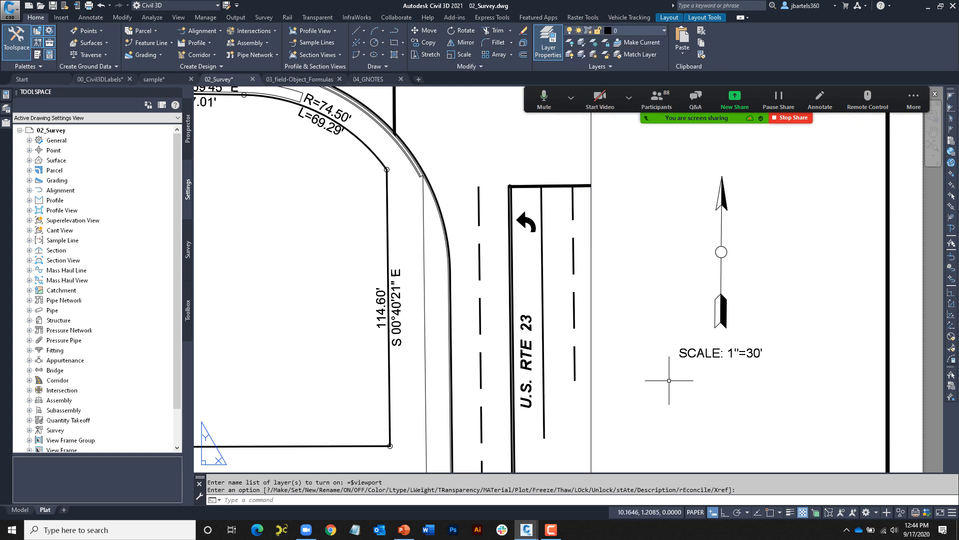
- Replace the fixed 1"=30' in the SCALE note with the viewport's Standard scale field
double_click(740, 353)
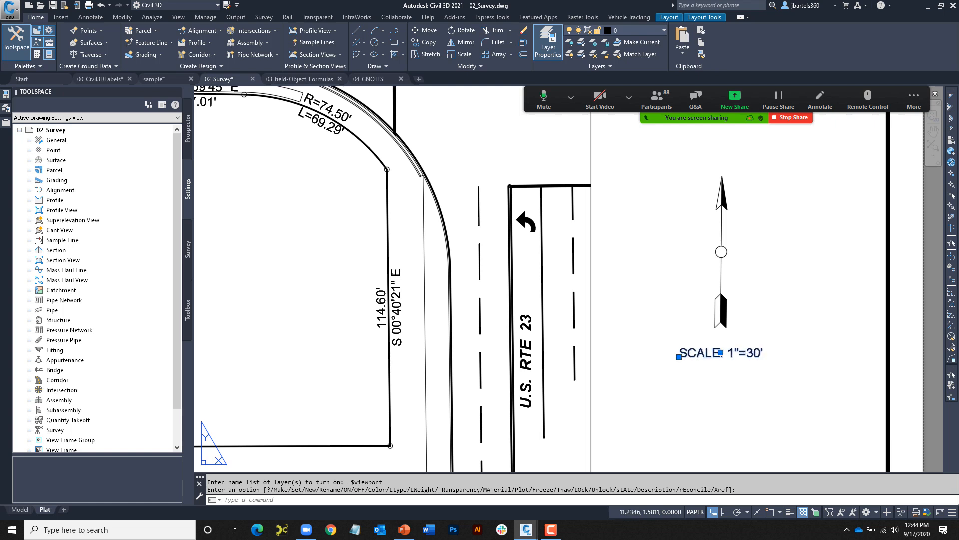
left_click(731, 356)
left_click_drag(727, 354, 754, 353)
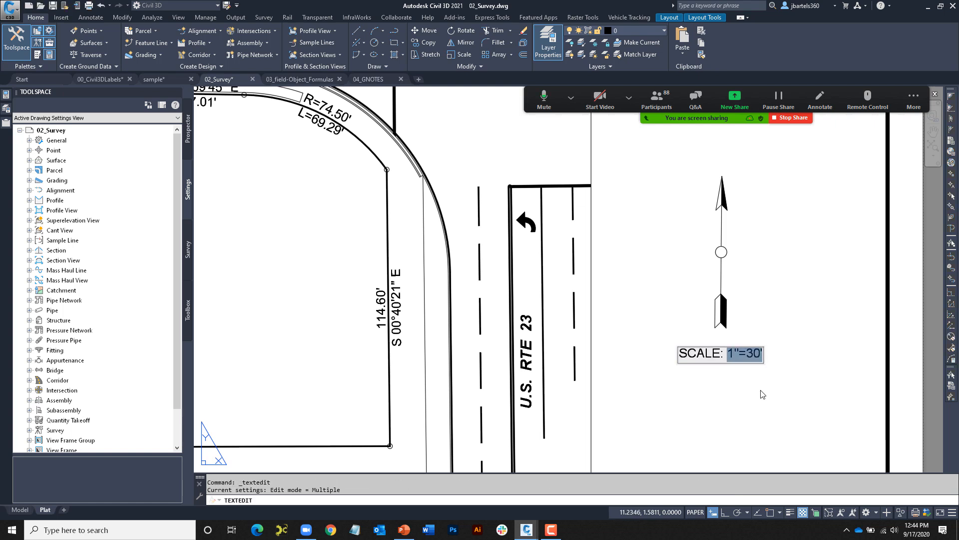
key("Delete")
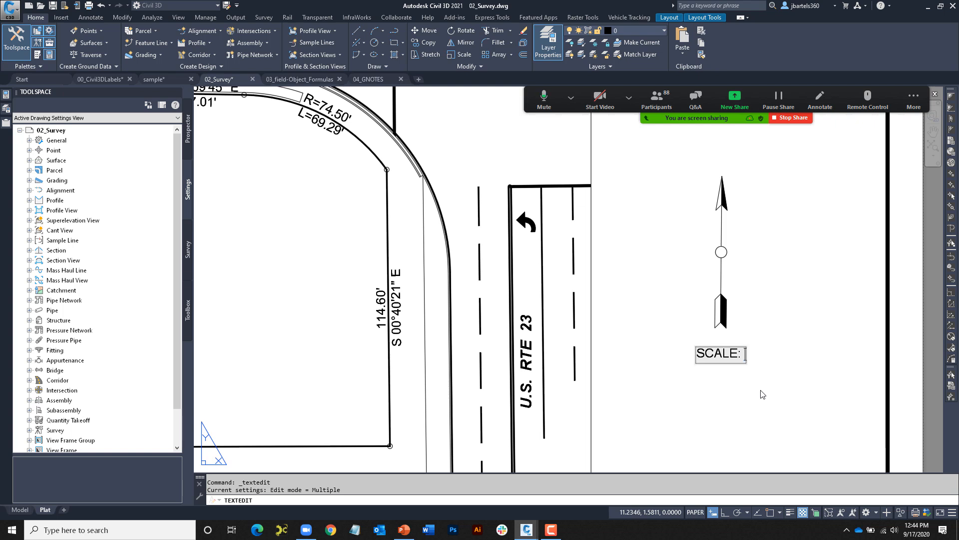
key("ctrl+f")
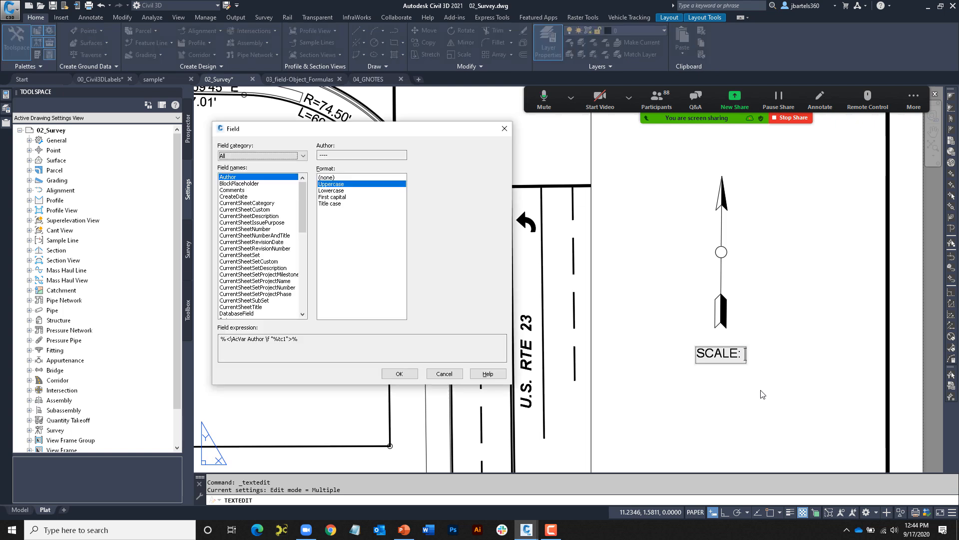
left_click_drag(301, 214, 302, 262)
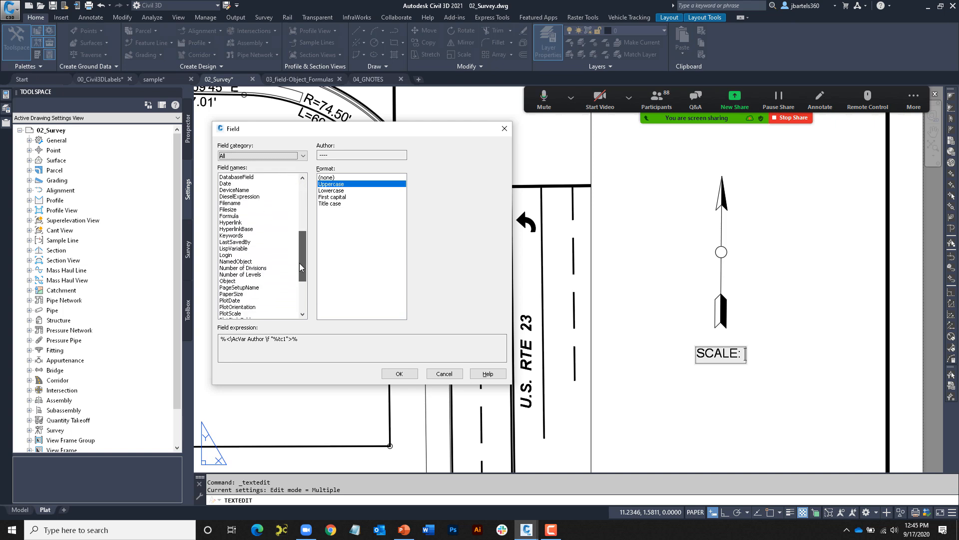
left_click(232, 282)
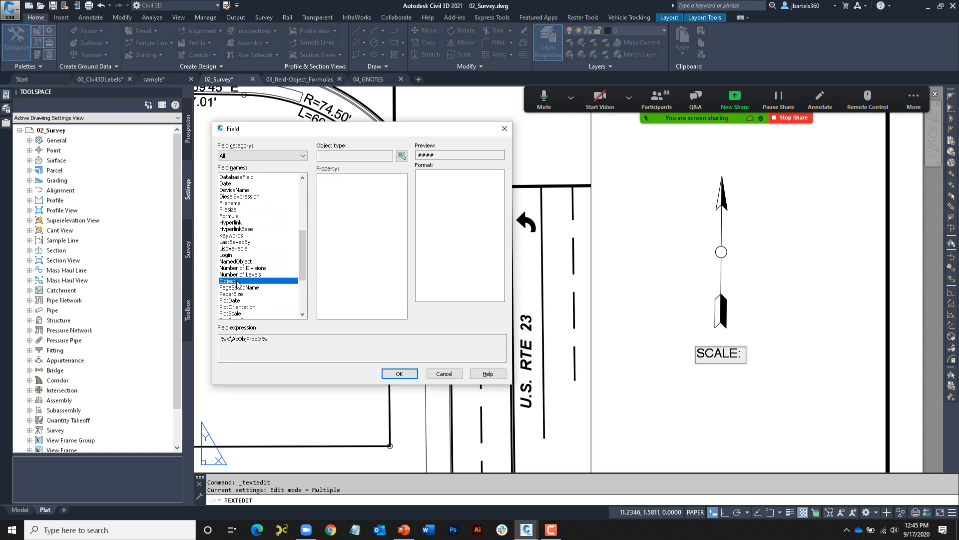
left_click(402, 157)
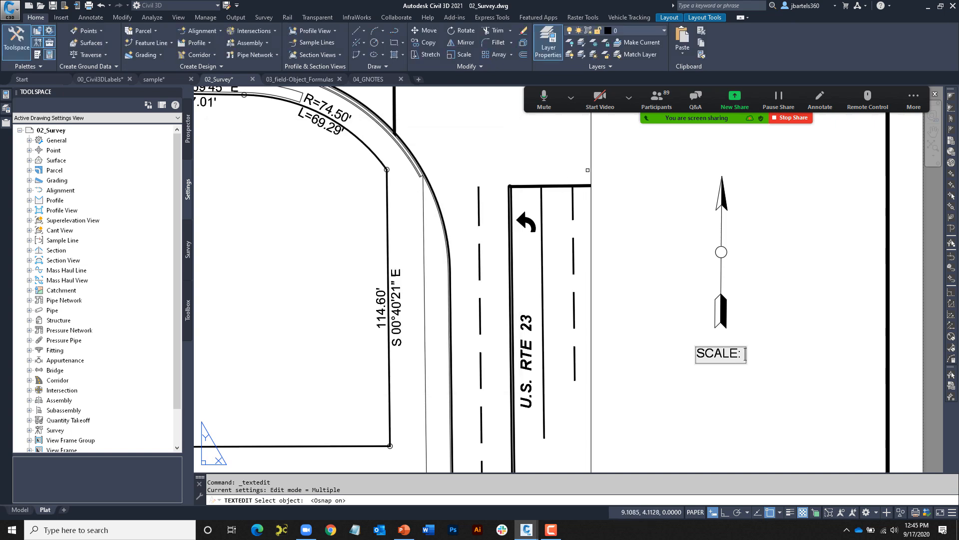
left_click(591, 189)
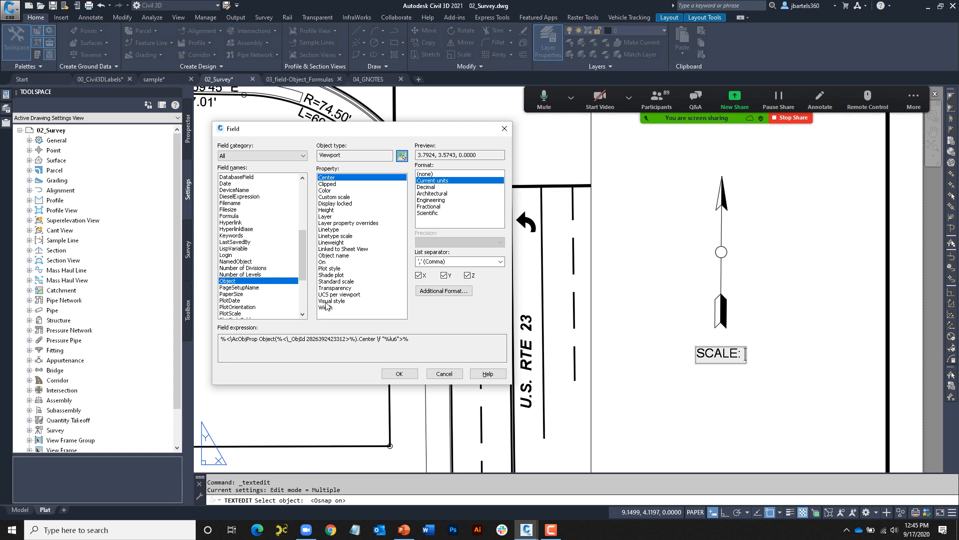
left_click(331, 282)
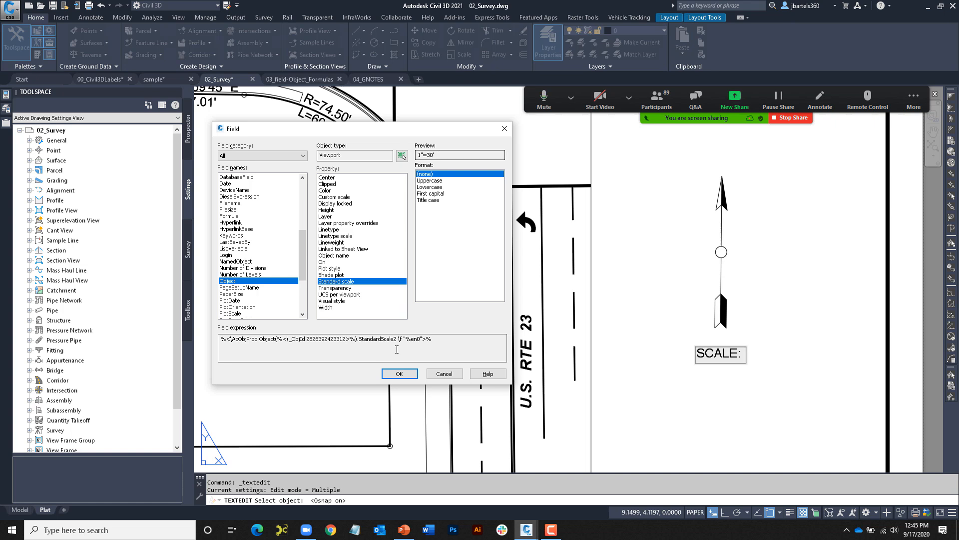
left_click(400, 374)
- Set the viewport scale to 1"=40' and regenerate to check the SCALE field updates
left_click(702, 394)
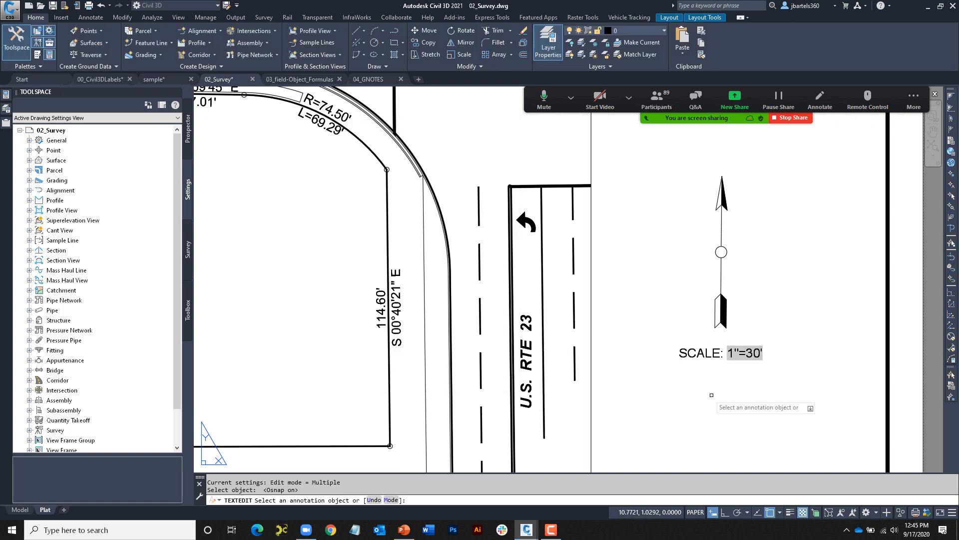
key("Escape")
key("Escape")
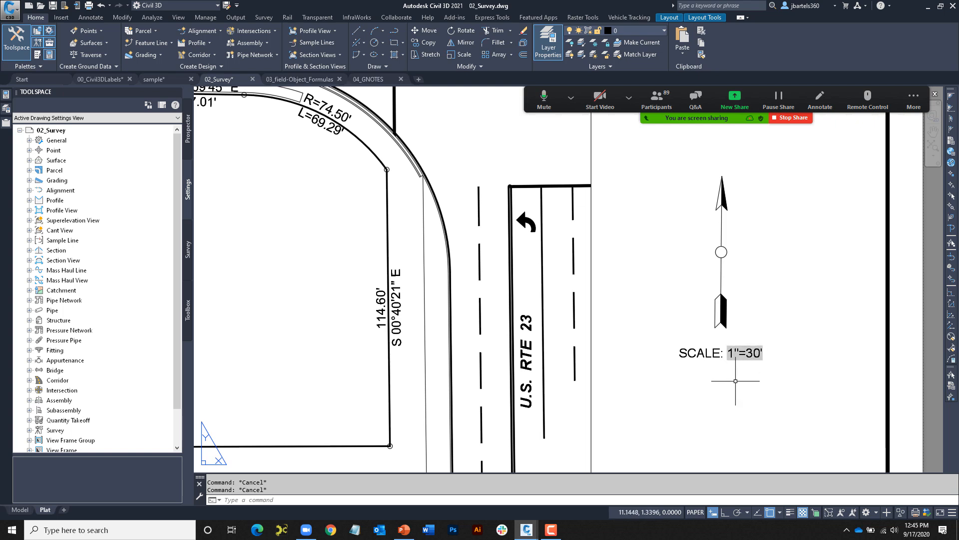
left_click(591, 368)
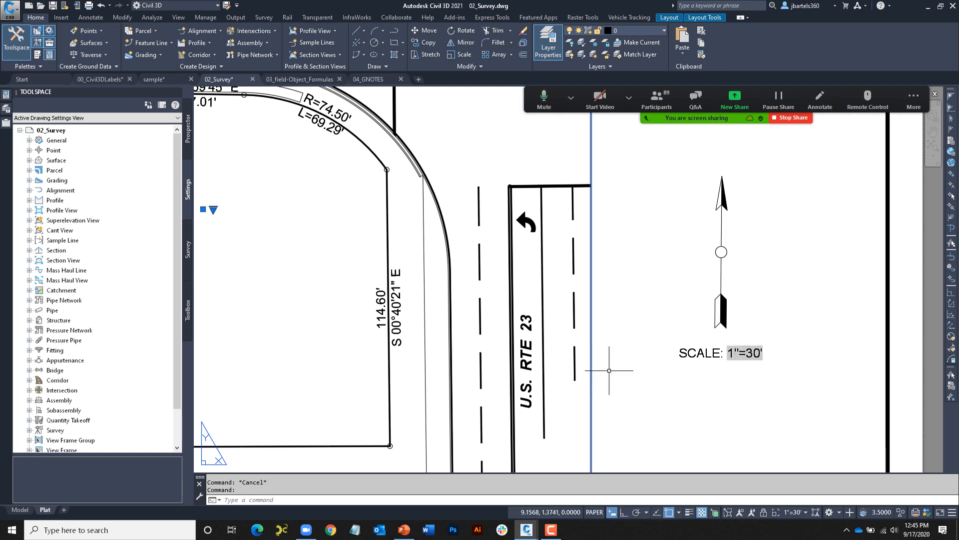
left_click(798, 512)
left_click(795, 435)
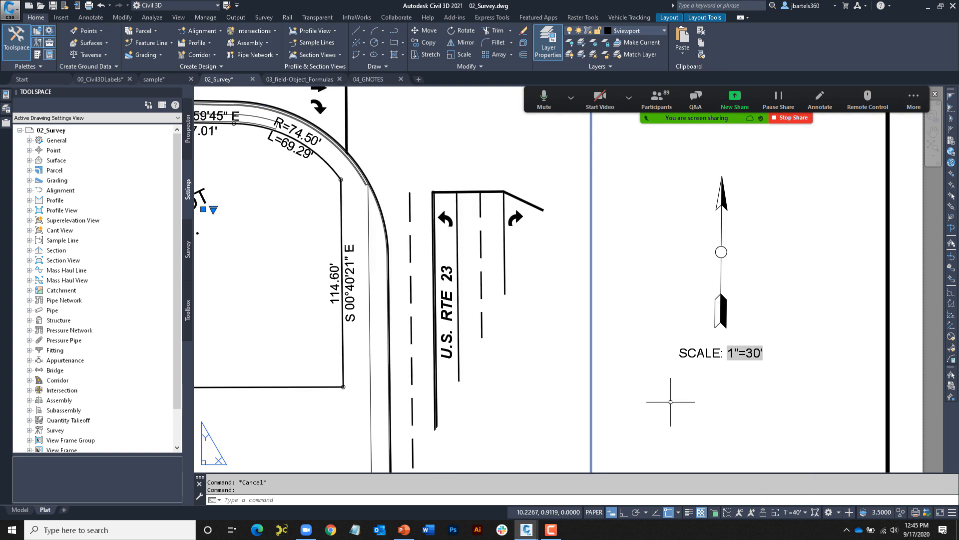
key("Escape")
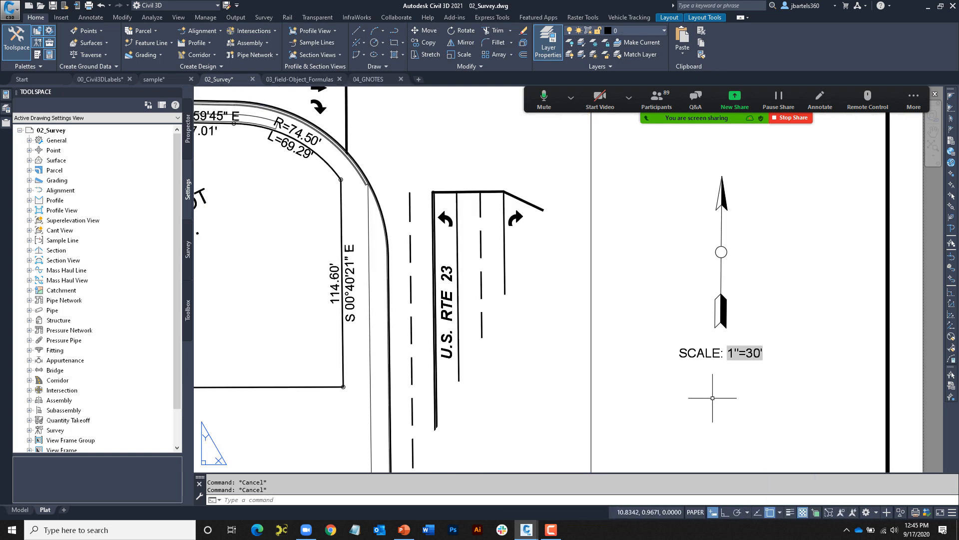
key("Return")
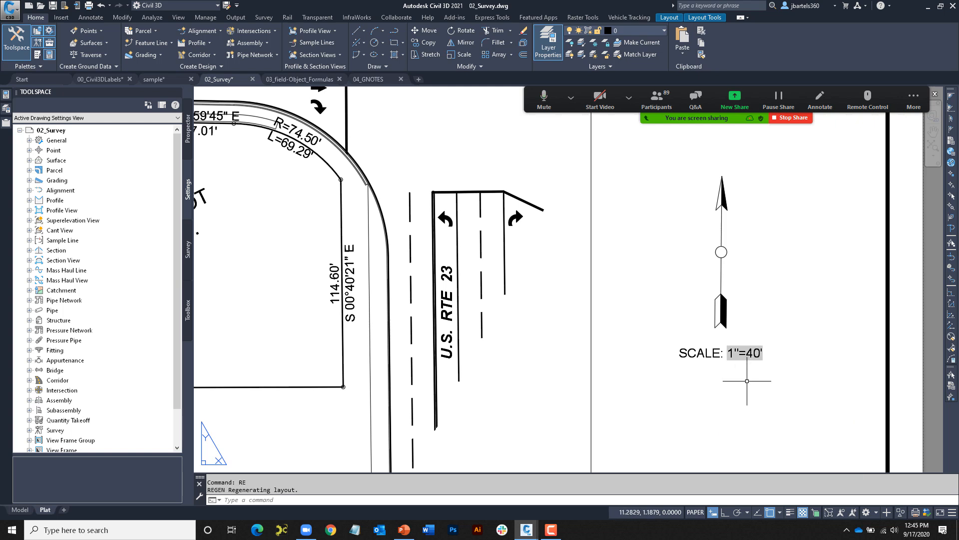
key("Escape")
key("Escape")
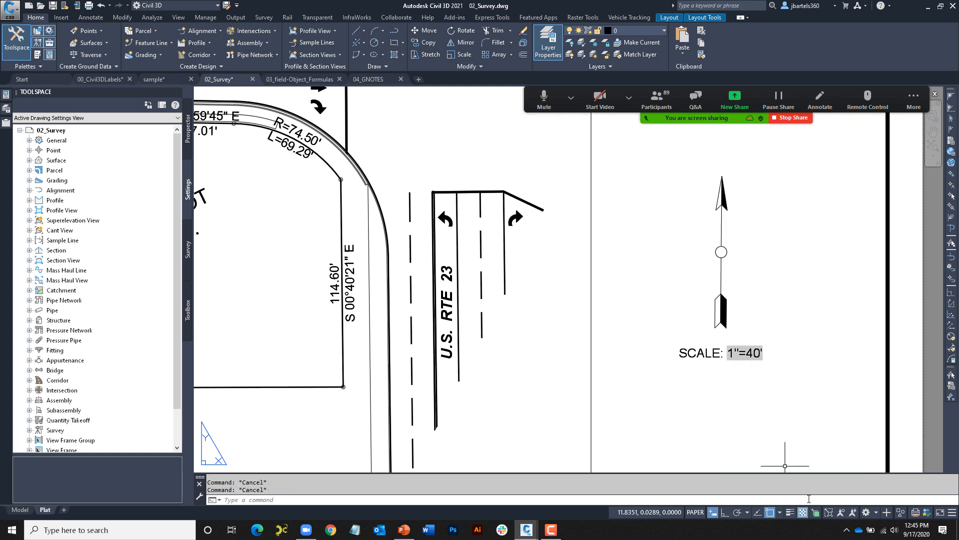
- Restore the viewport scale to 1"=30', regenerate all, and return to sample.dwg
left_click(592, 387)
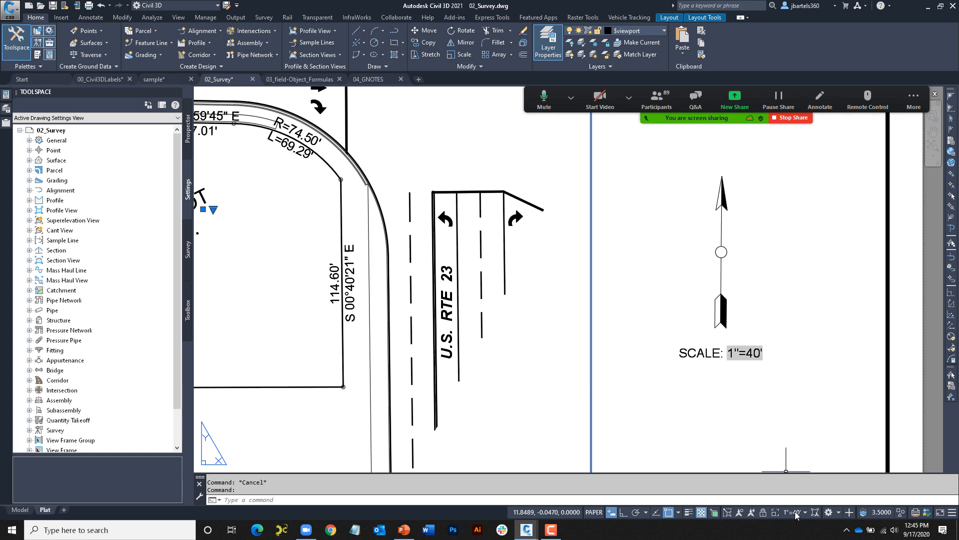
left_click(802, 512)
left_click(788, 412)
key("Escape")
key("Escape")
key("Return")
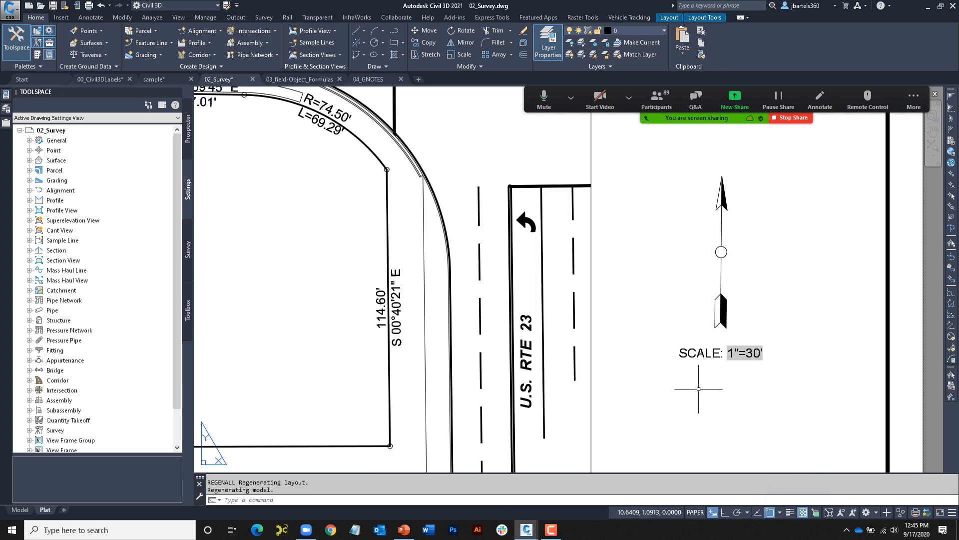
key("Escape")
key("Escape")
scroll(665, 379, "down", 5)
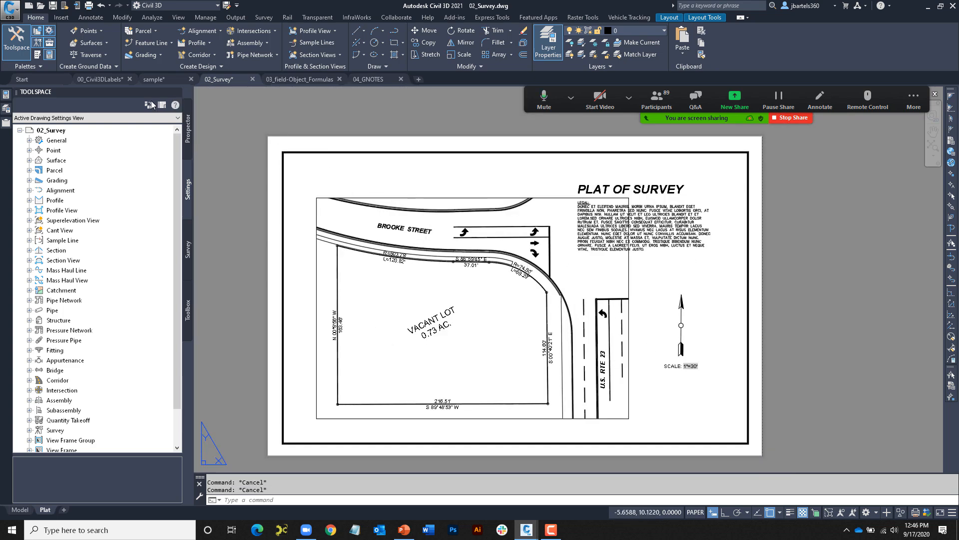
left_click(153, 82)
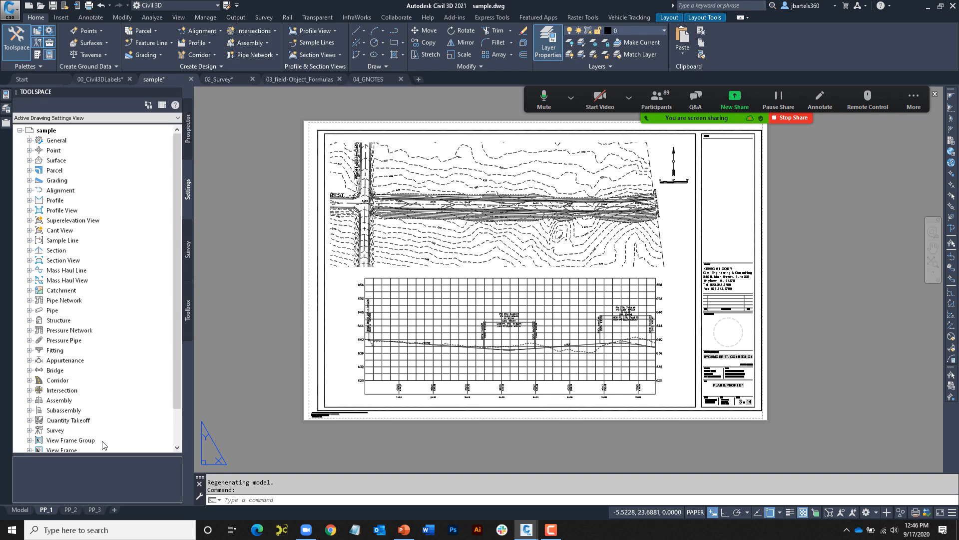
- Switch sample.dwg to model space and zoom in on the corridor assembly cross-sections
left_click(20, 510)
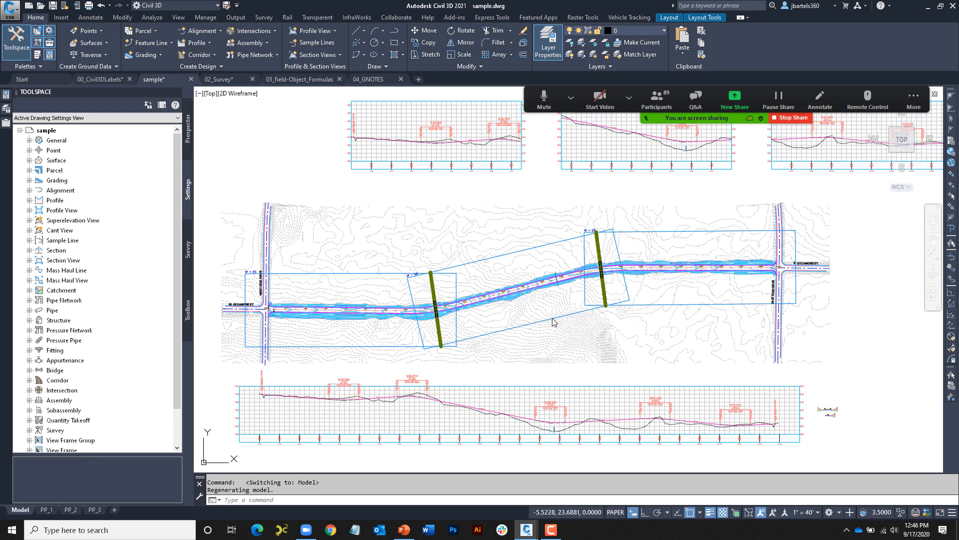
scroll(618, 314, "up", 5)
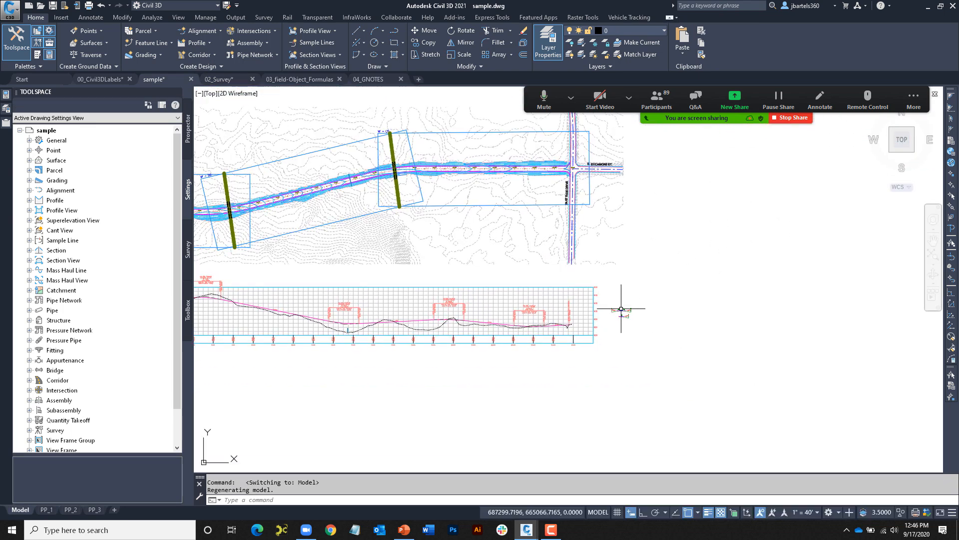
scroll(625, 320, "up", 6)
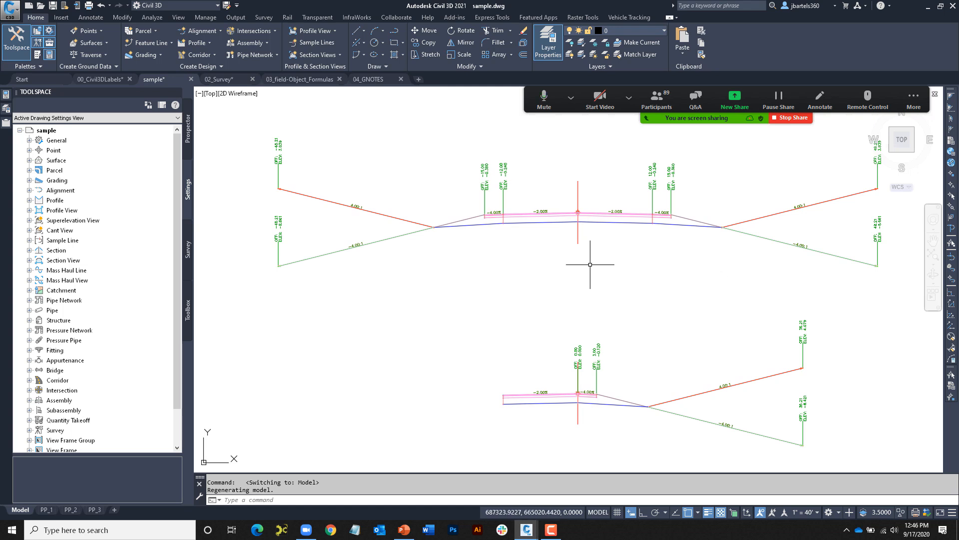
- Make Assembly Labels the current text style
left_click(90, 17)
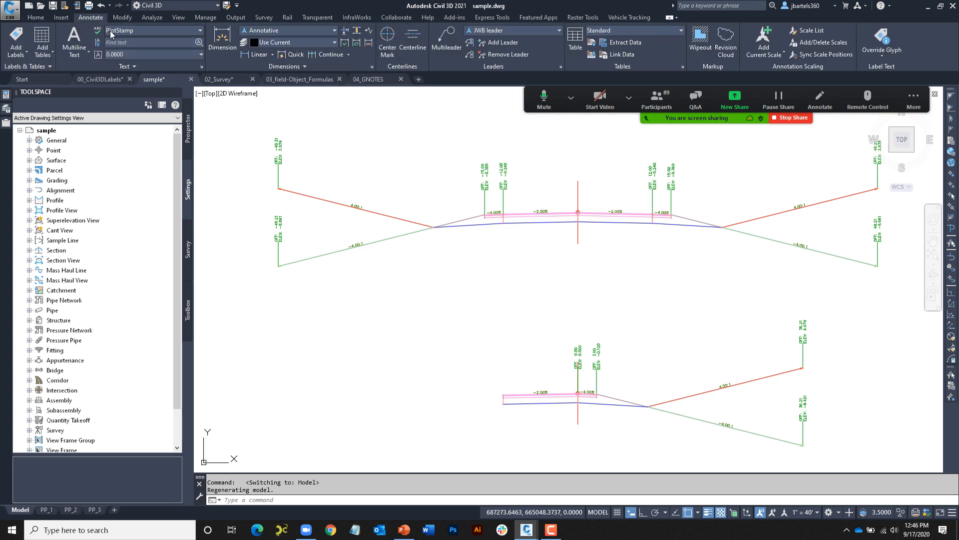
left_click(125, 31)
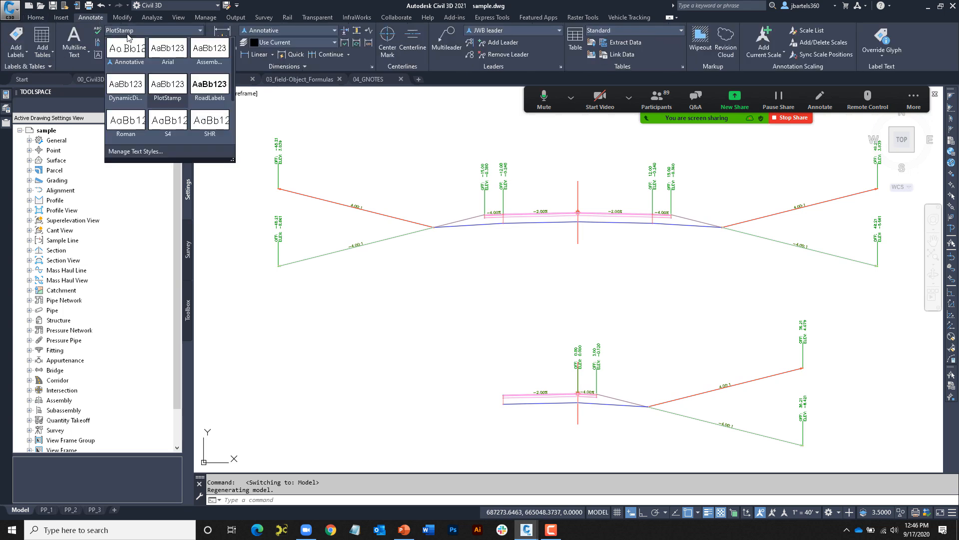
left_click(208, 52)
scroll(575, 262, "up", 2)
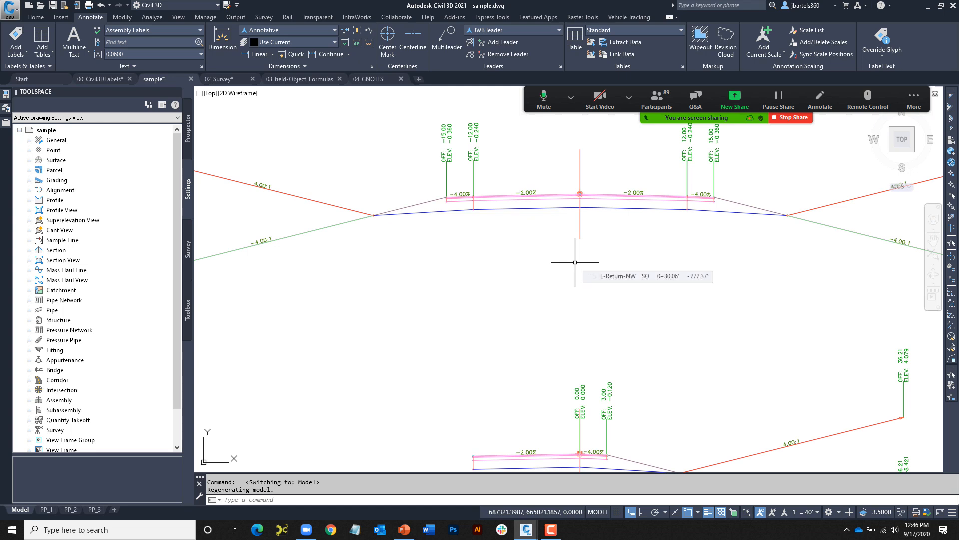
- Place single-line text below the upper assembly with its Name field in uppercase, FULL ROAD SECTION
type("text")
key("Return")
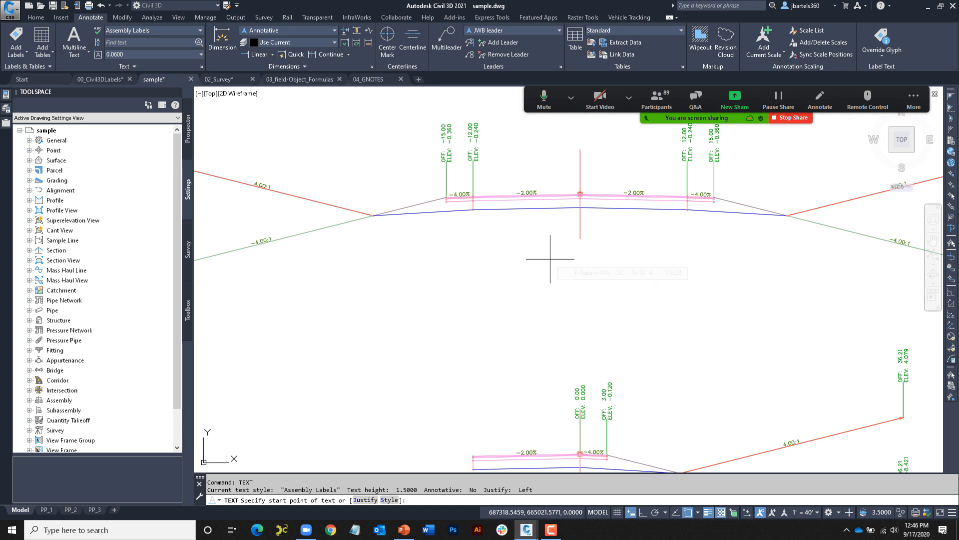
left_click(553, 259)
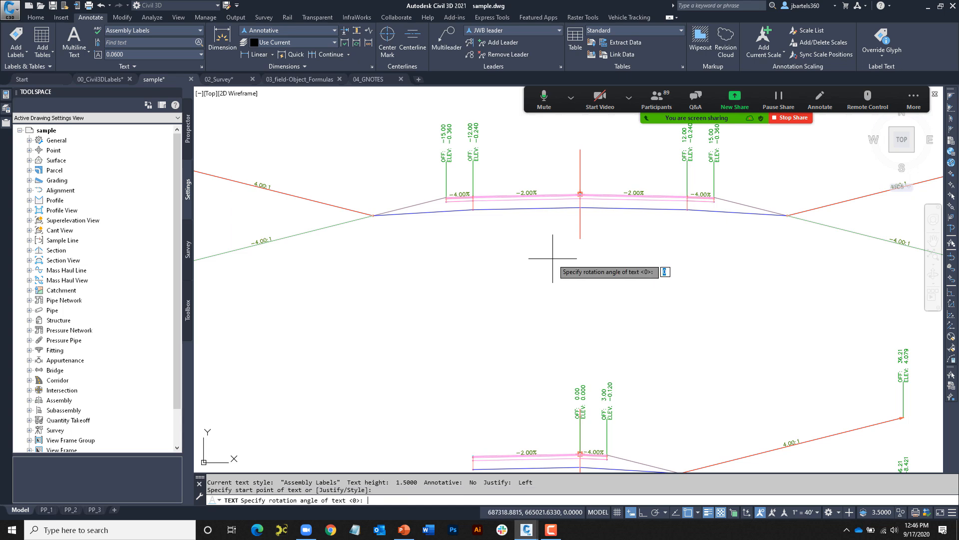
key("Return")
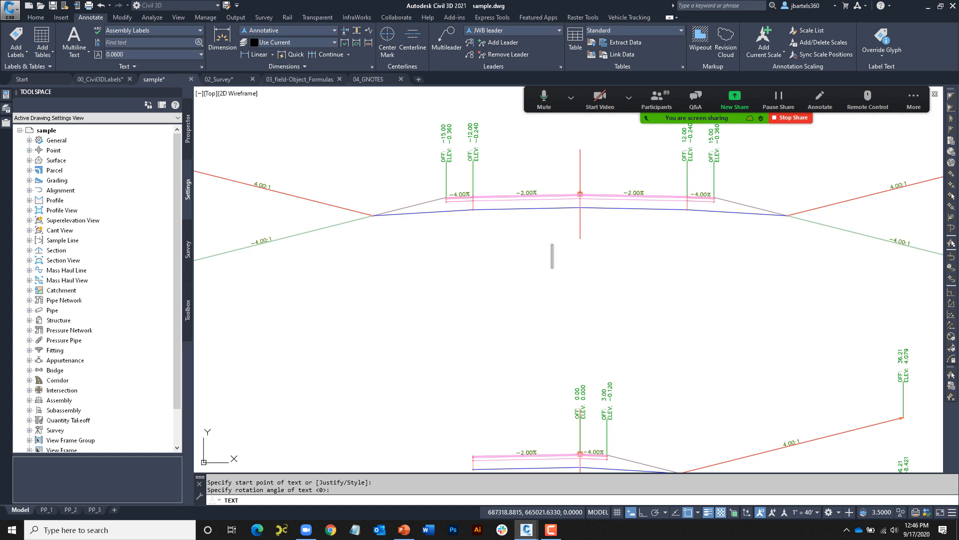
key("ctrl+f")
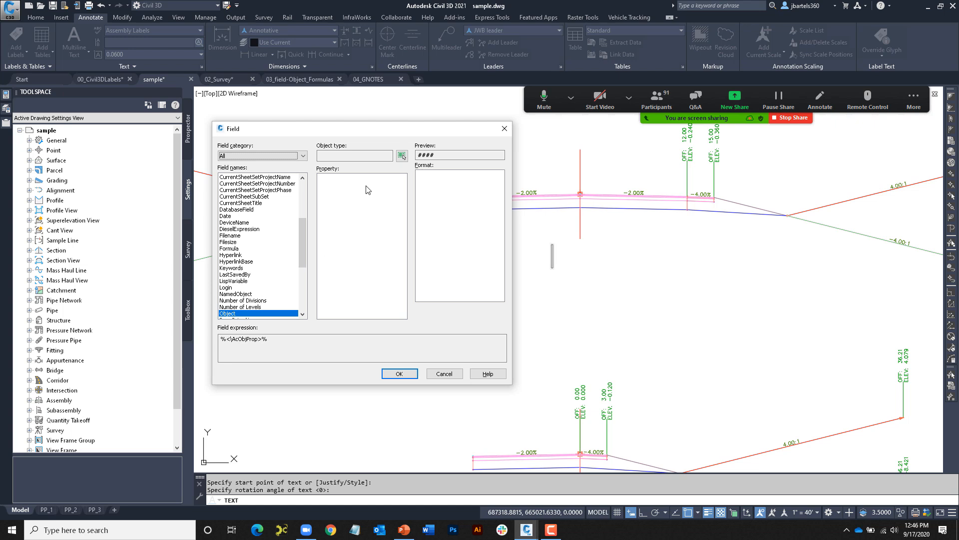
left_click(401, 156)
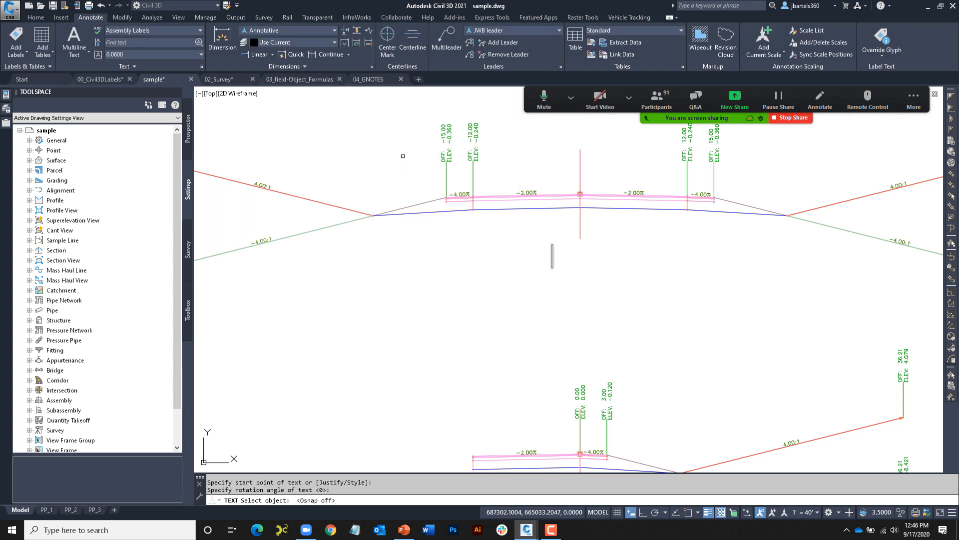
left_click(580, 220)
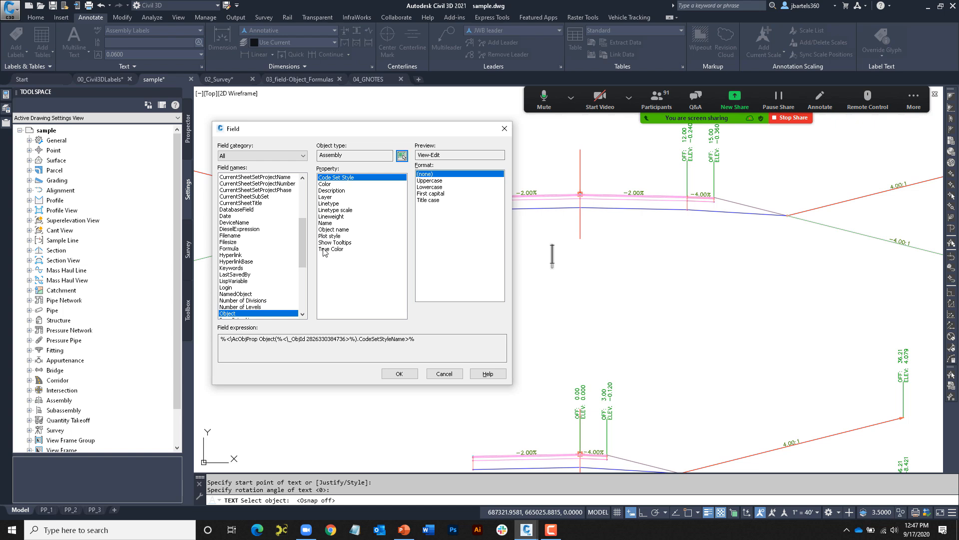
left_click(326, 223)
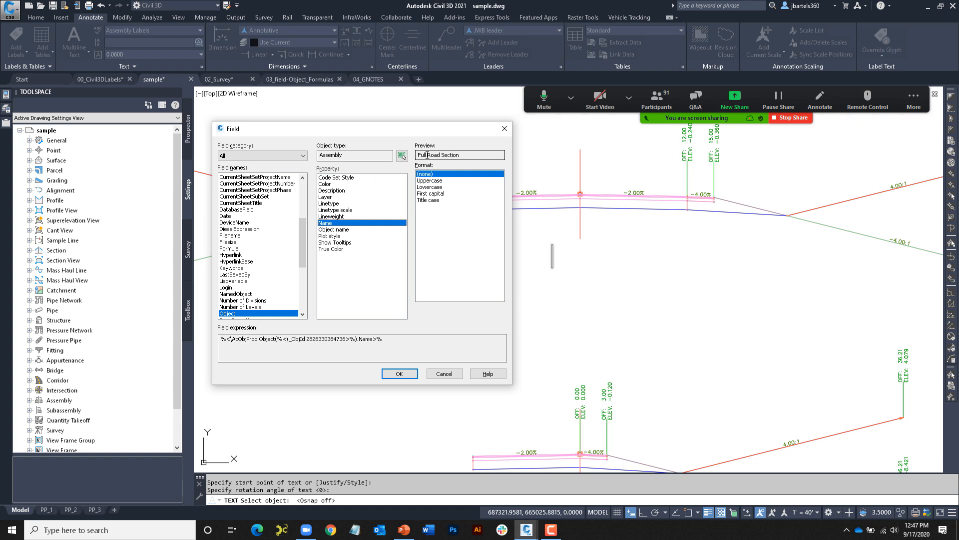
left_click(429, 181)
left_click(428, 188)
left_click(427, 193)
left_click(427, 199)
left_click(428, 180)
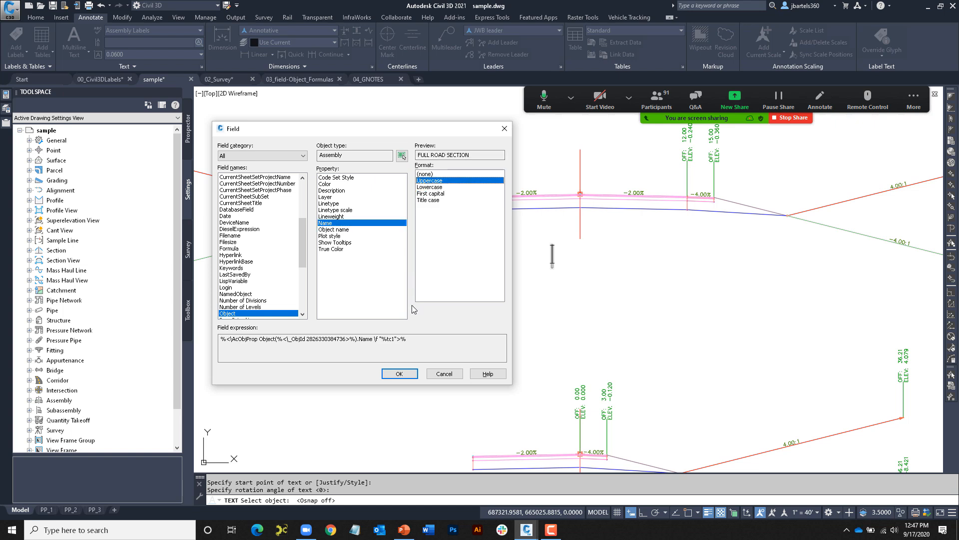
left_click(403, 374)
key("Escape")
key("Escape")
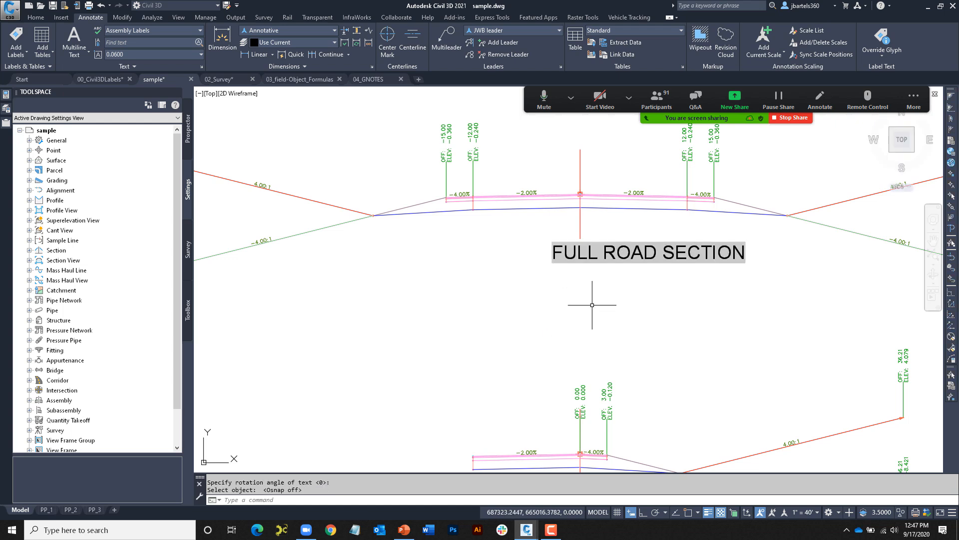
- Rename the upper assembly to Road in the Properties palette
left_click(580, 232)
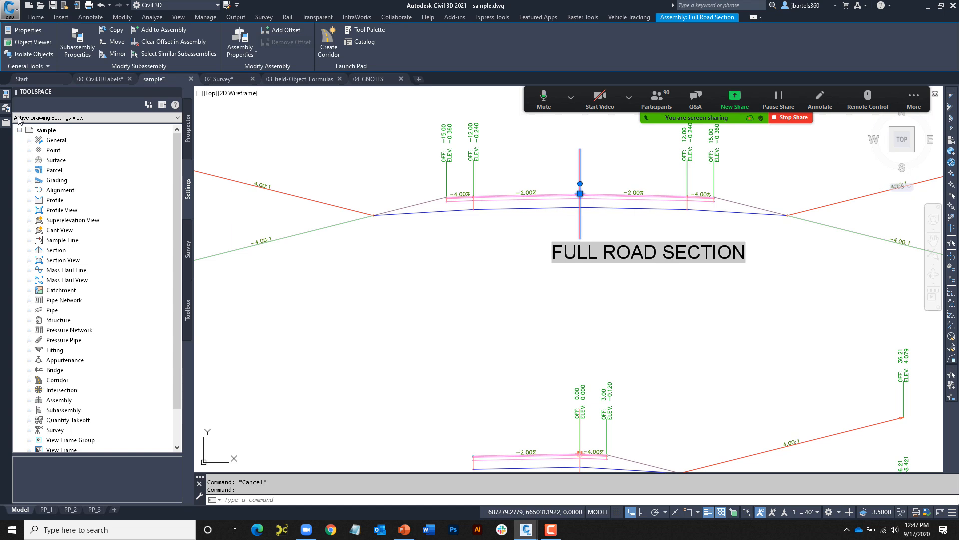
left_click(7, 97)
mouse_move(8, 98)
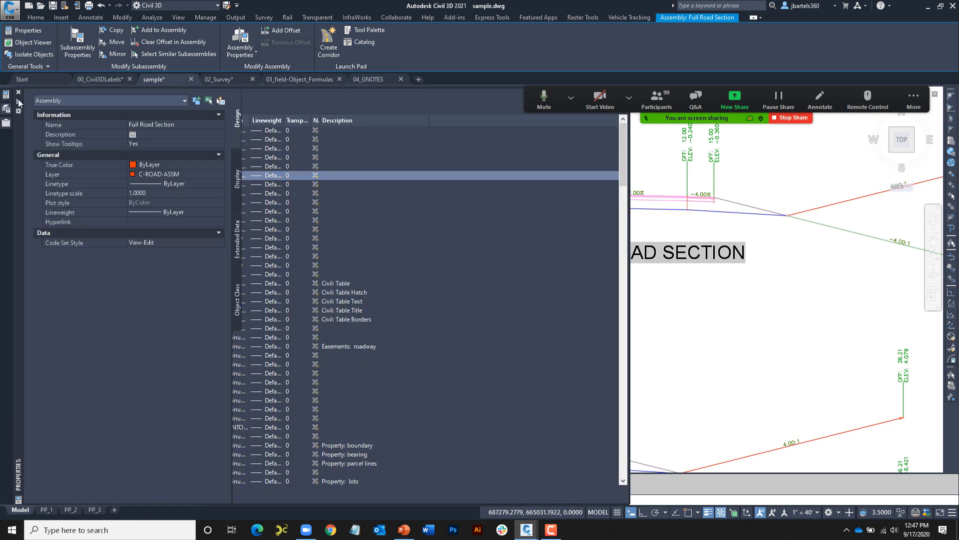
left_click(156, 125)
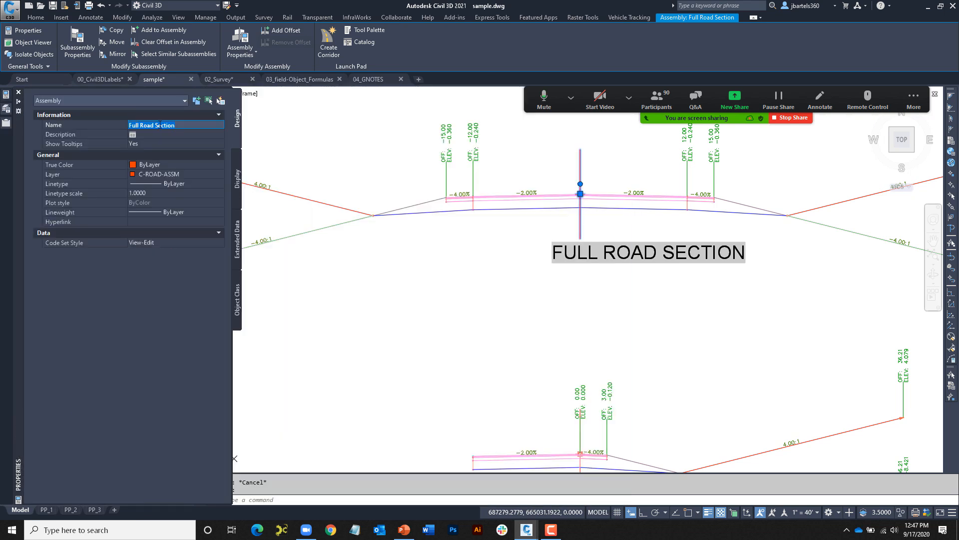
key("Return")
key("Escape")
key("Escape")
- Run REGENALL so the label reads ROAD, then pan to show both road sections
type("rea")
key("Return")
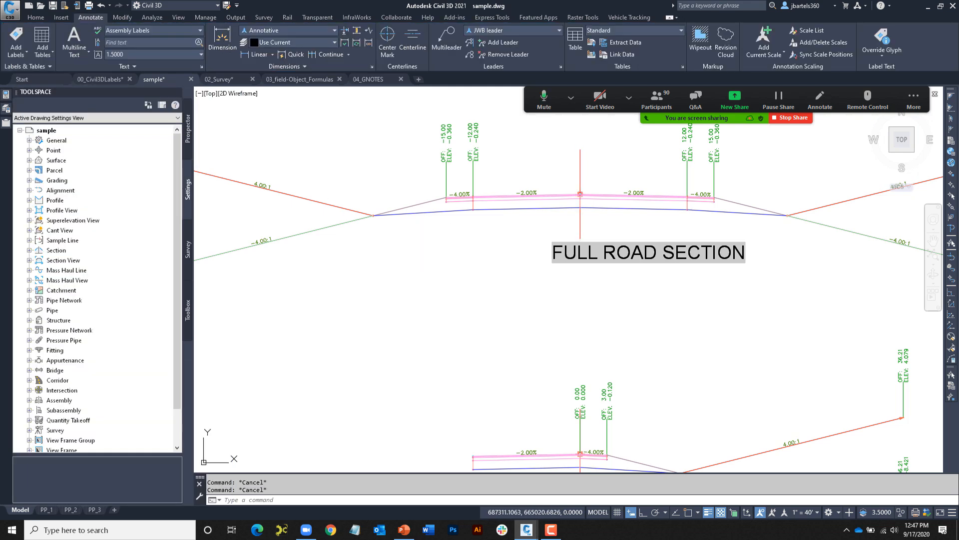
scroll(532, 290, "down", 2)
middle_click_drag(581, 304, 535, 267)
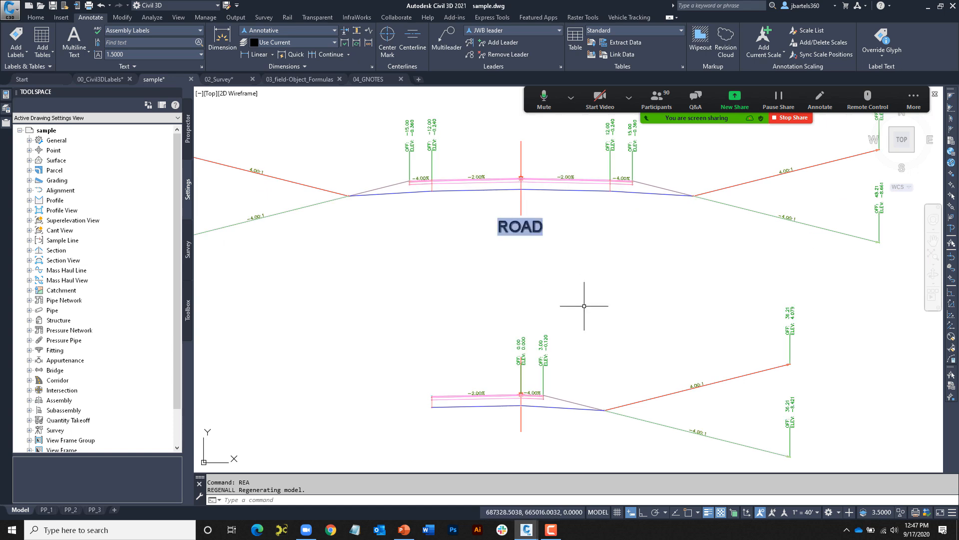
- Copy the ROAD label to a spot below the lower assembly
type("copy")
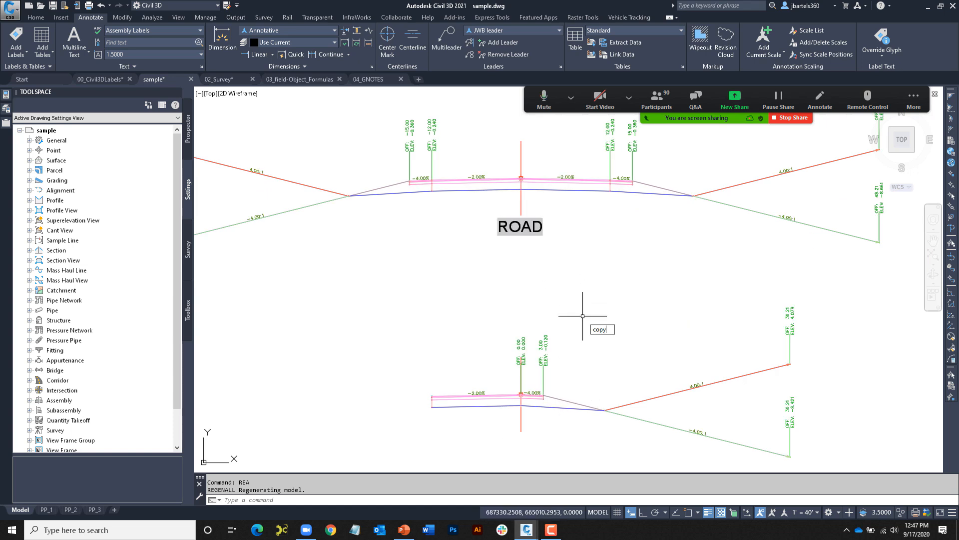
key("Return")
left_click(540, 225)
key("Return")
left_click(567, 226)
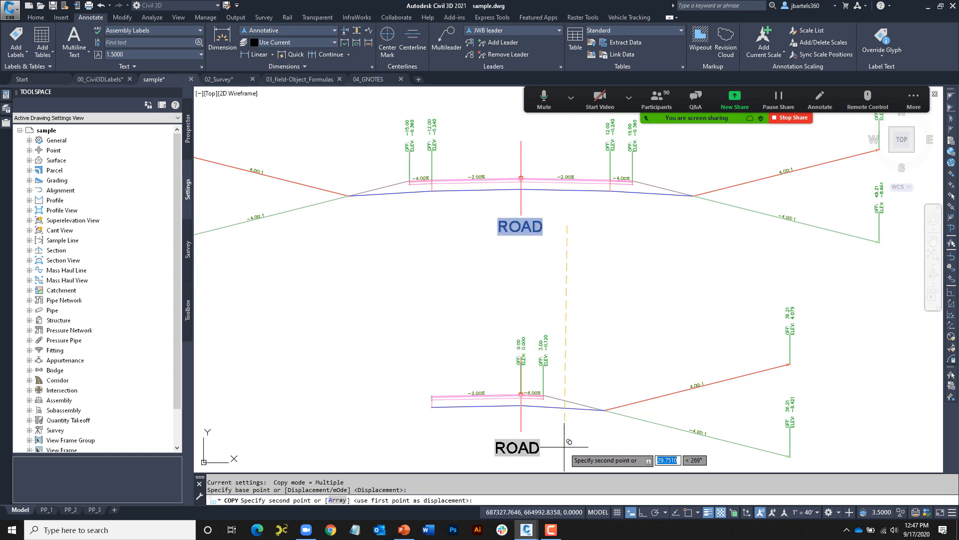
key("Escape")
middle_click_drag(568, 442, 563, 402)
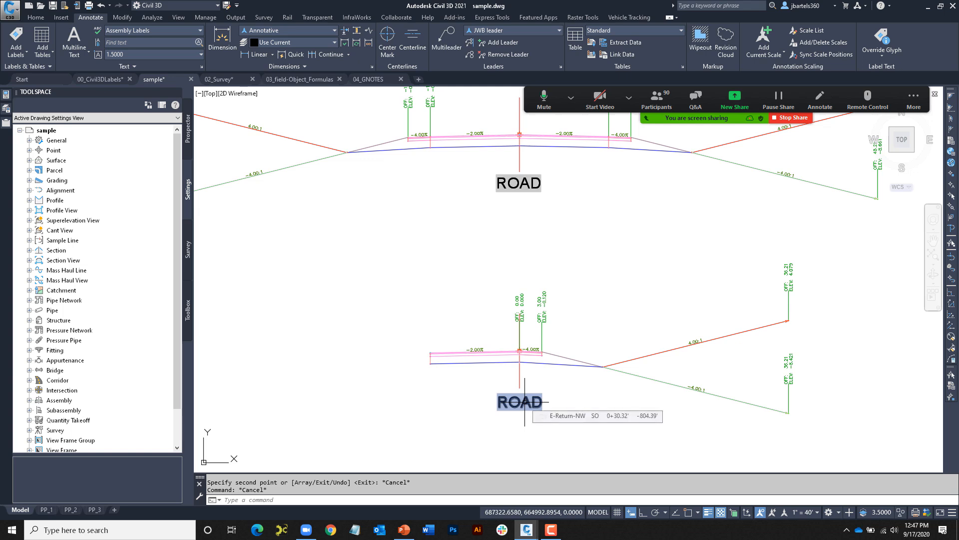
- Relink the copied label's field to the lower assembly's name so it reads RETURNS
double_click(524, 402)
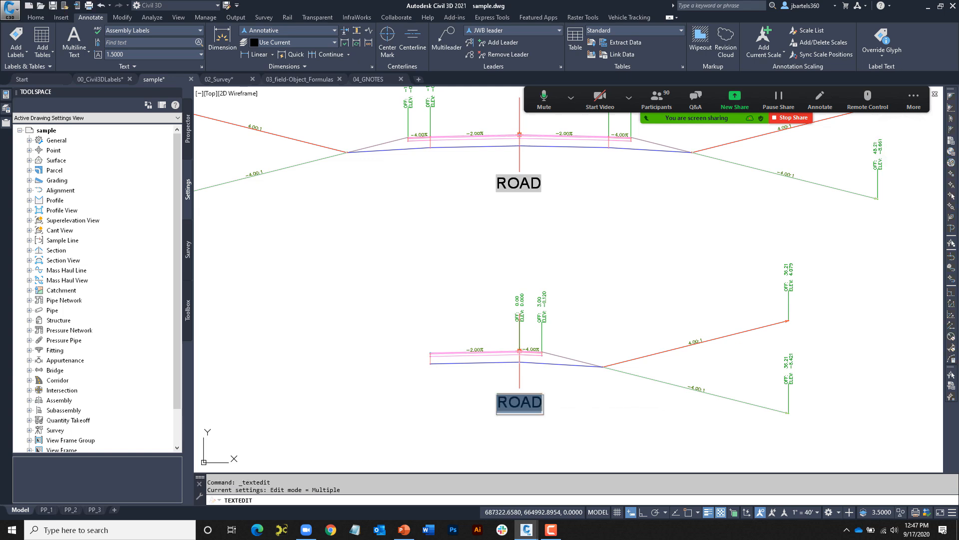
right_click(520, 402)
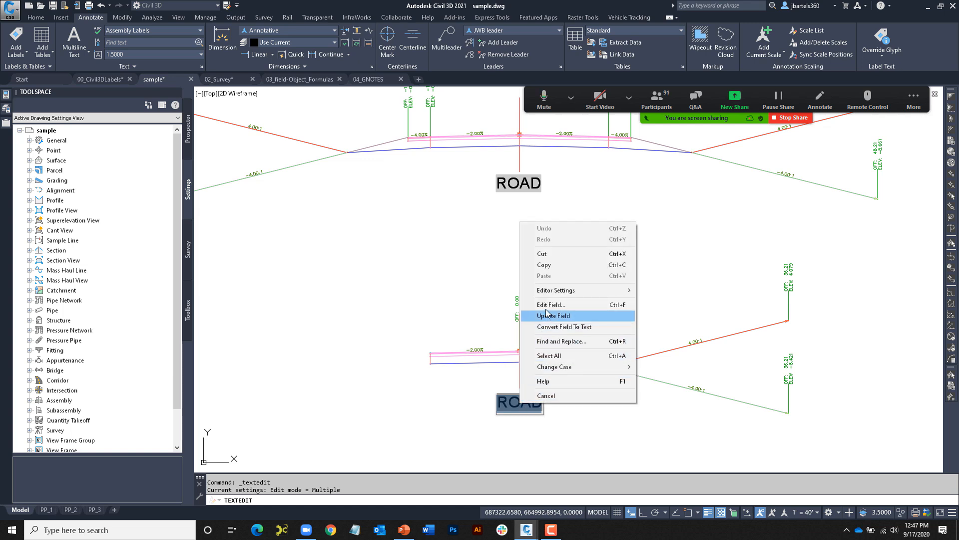
double_click(513, 401)
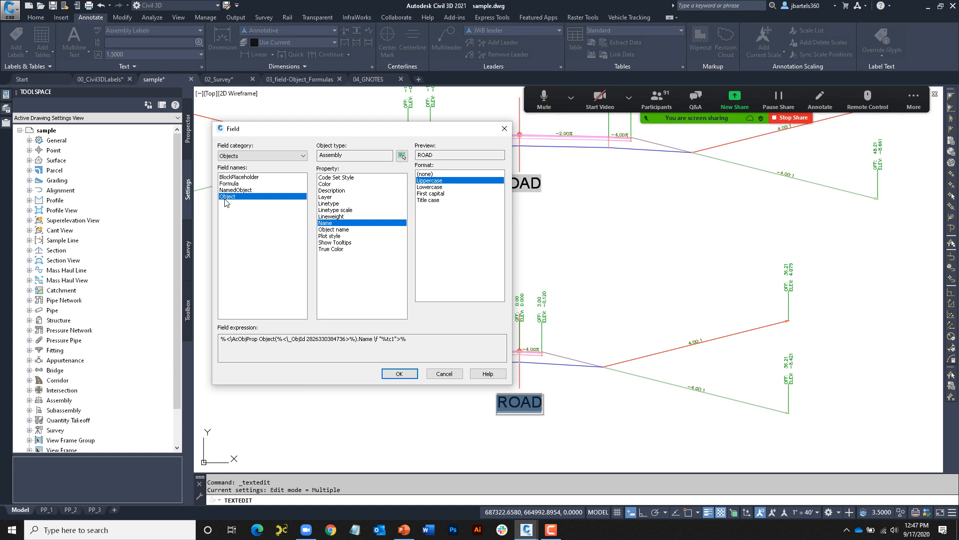
left_click(402, 156)
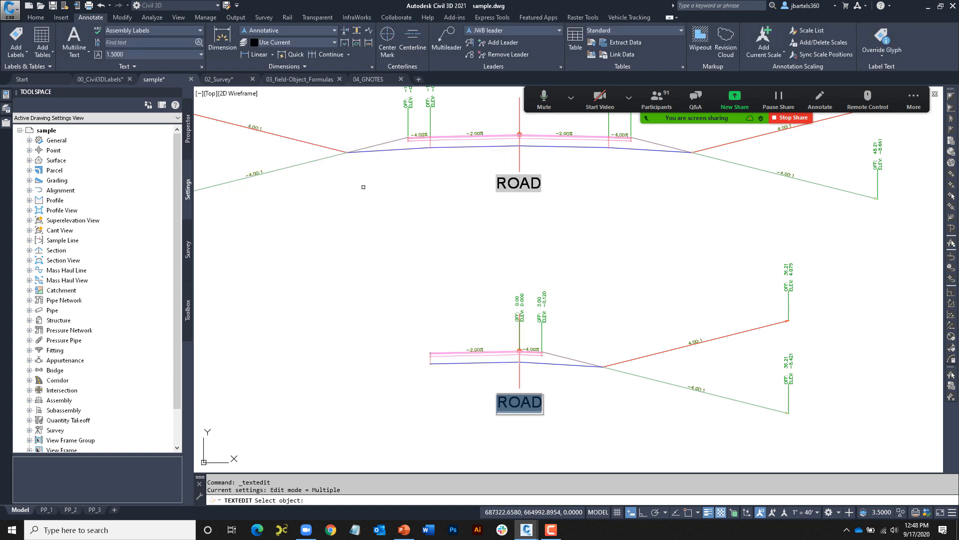
left_click(521, 374)
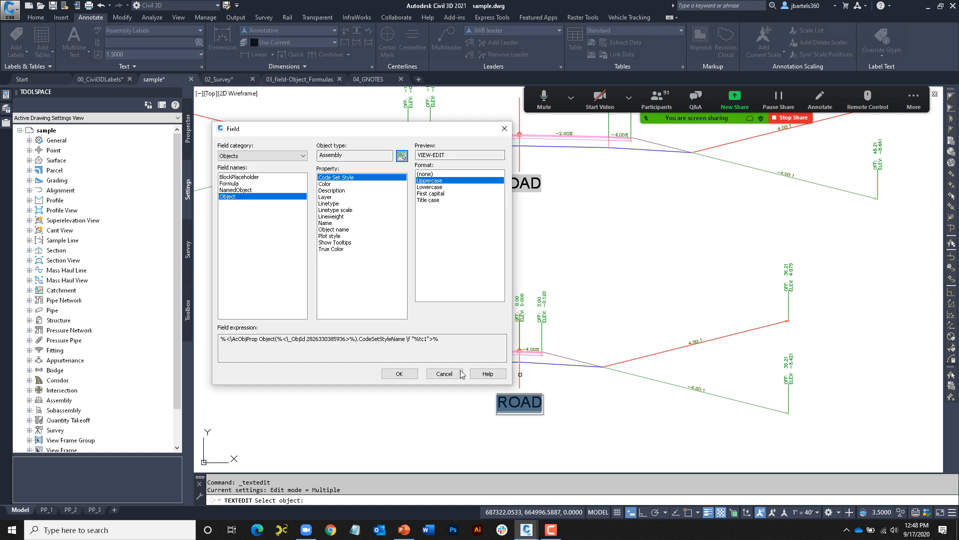
left_click(327, 224)
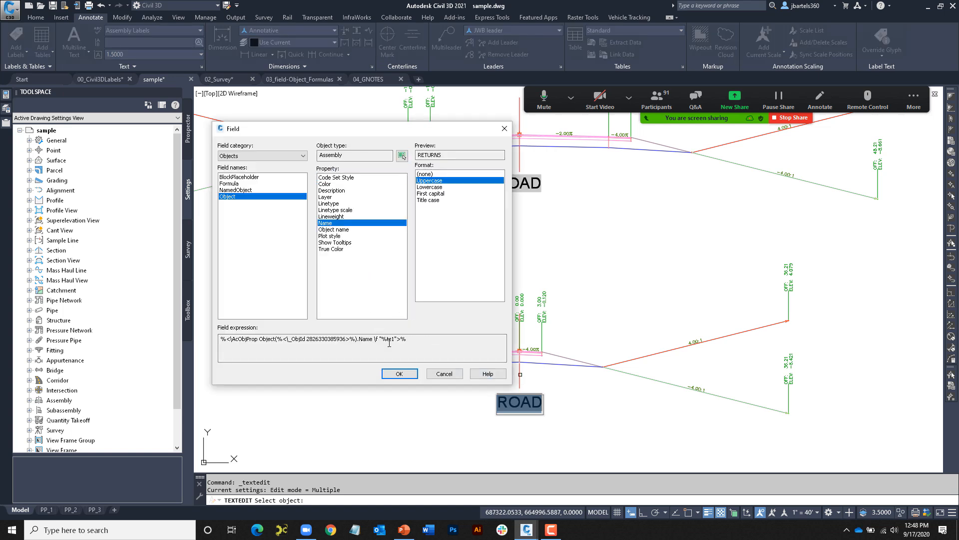
left_click(399, 374)
key("Escape")
key("Escape")
key("Escape")
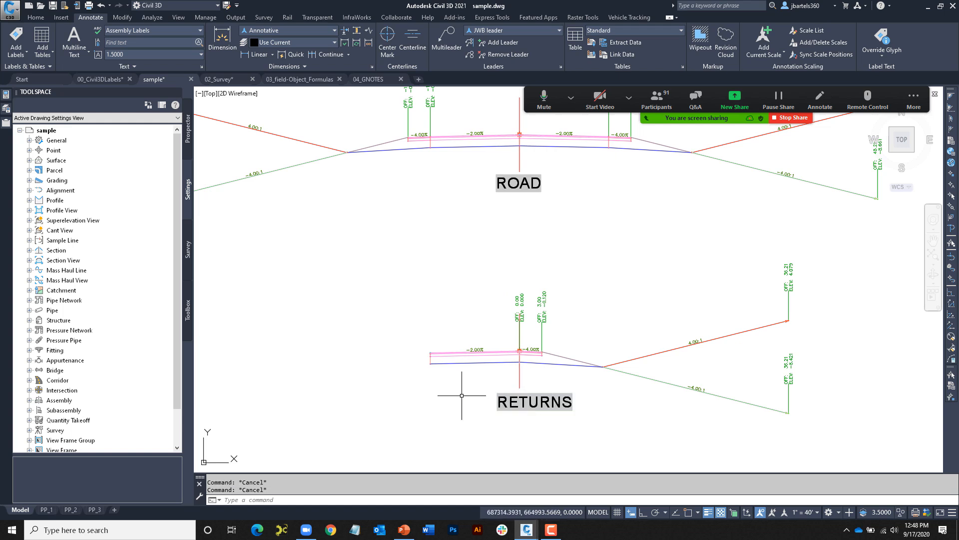
- In 03_field-Object_Formulas, place the cursor after the Total Area = text and open the Field dialog
scroll(434, 363, "down", 2)
scroll(433, 364, "down", 1)
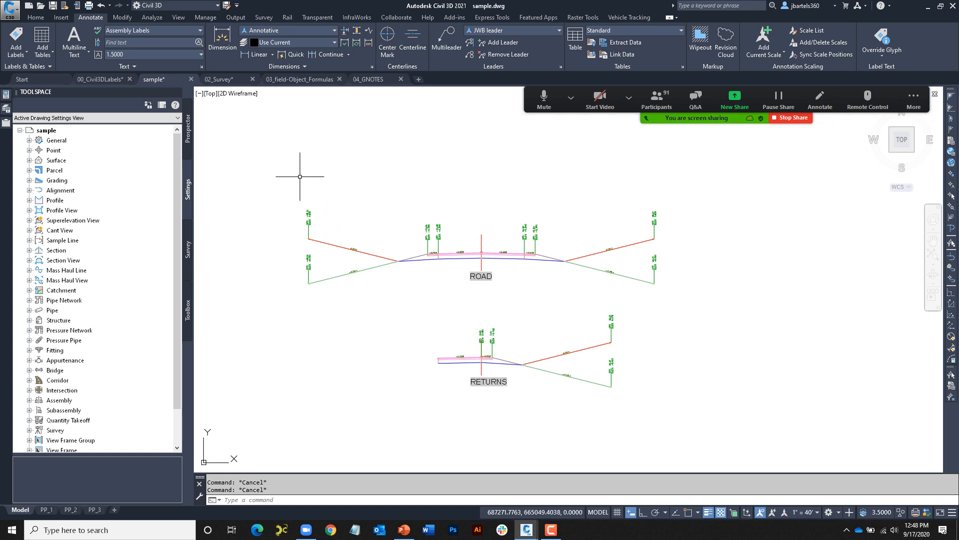
left_click(280, 80)
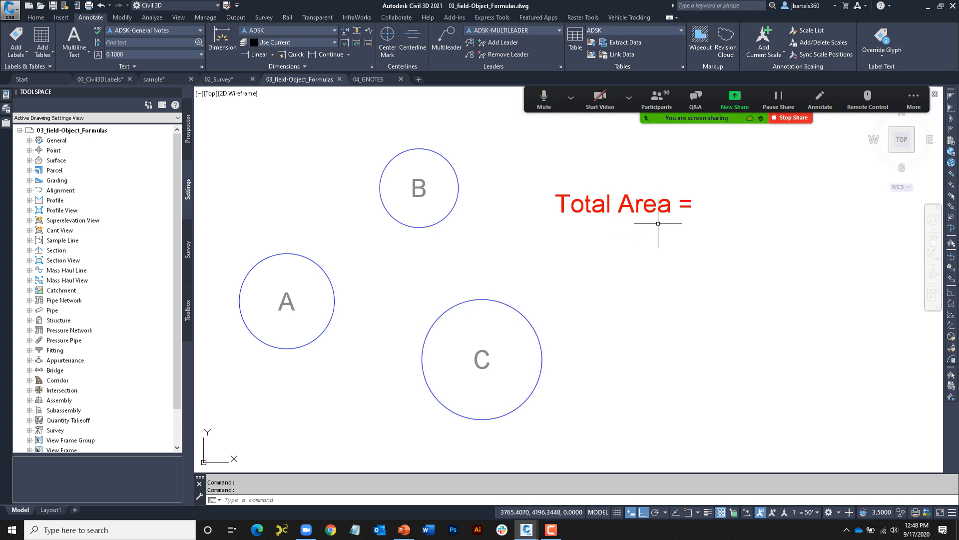
double_click(684, 209)
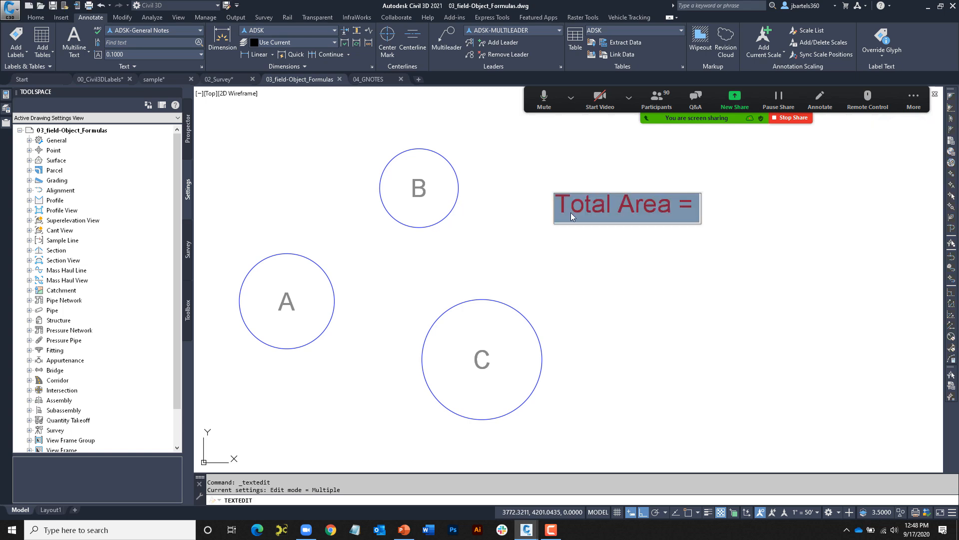
left_click(699, 207)
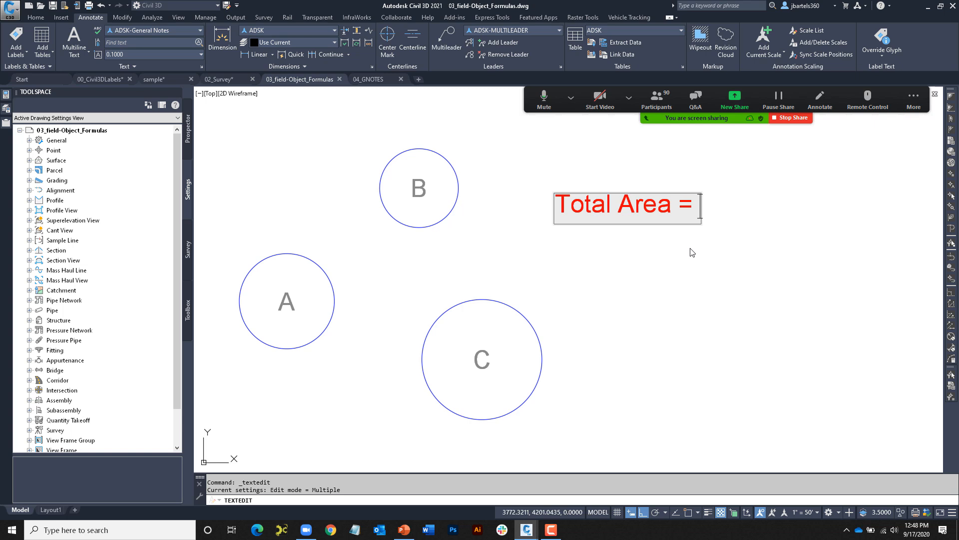
key("ctrl+f")
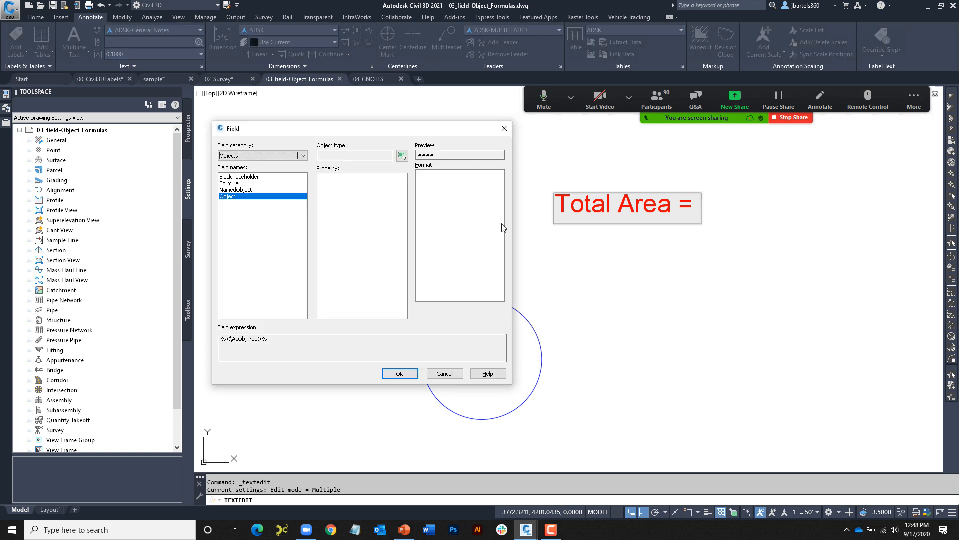
- Set the field type to Formula and add the areas of circles A and B
left_click(231, 184)
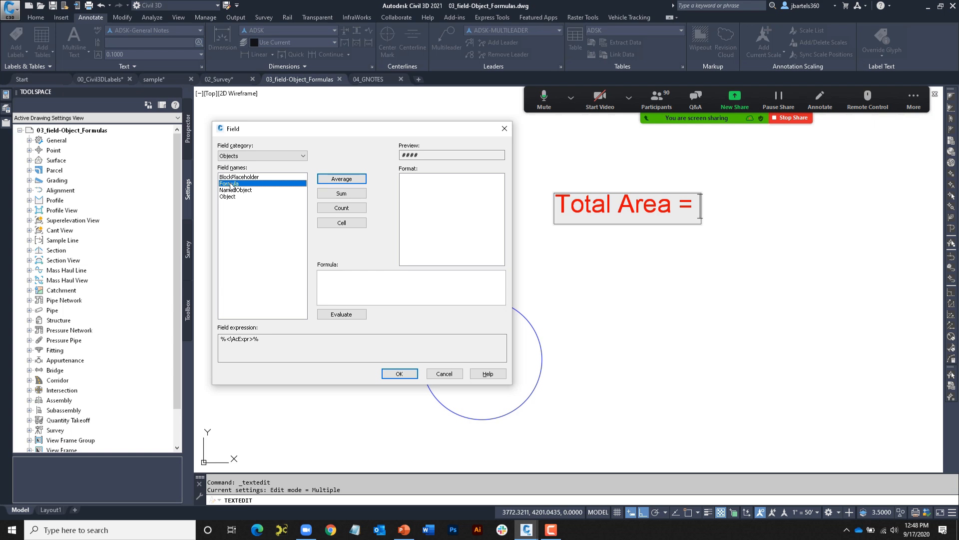
right_click(323, 278)
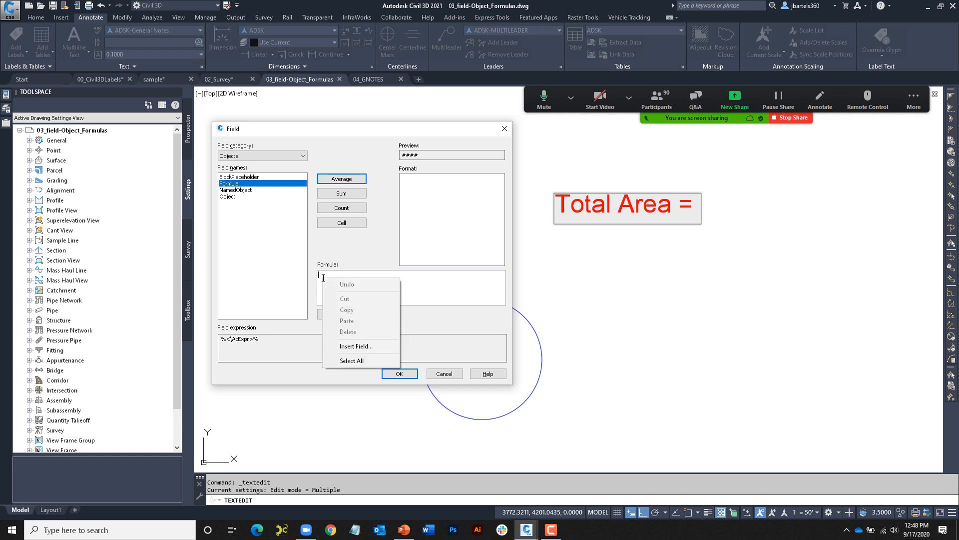
left_click(349, 347)
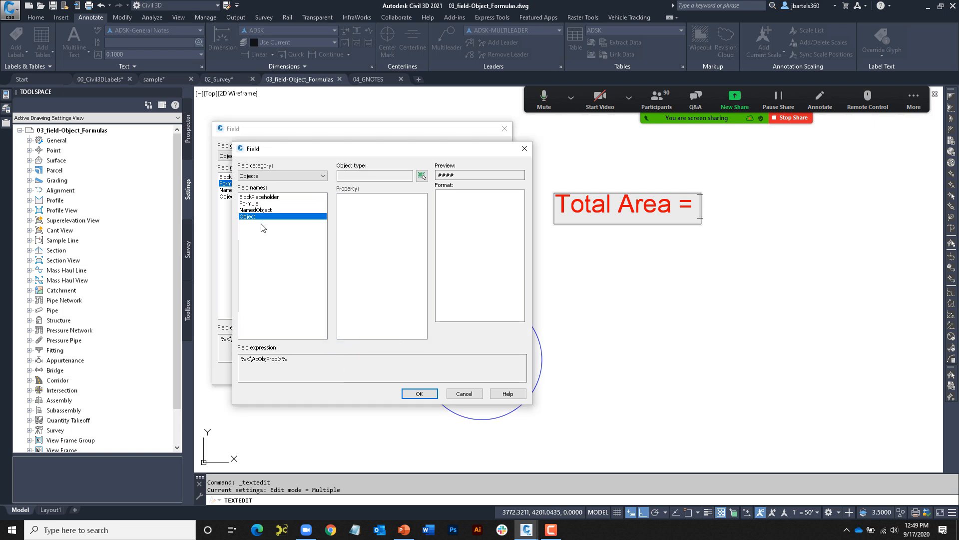
left_click(422, 176)
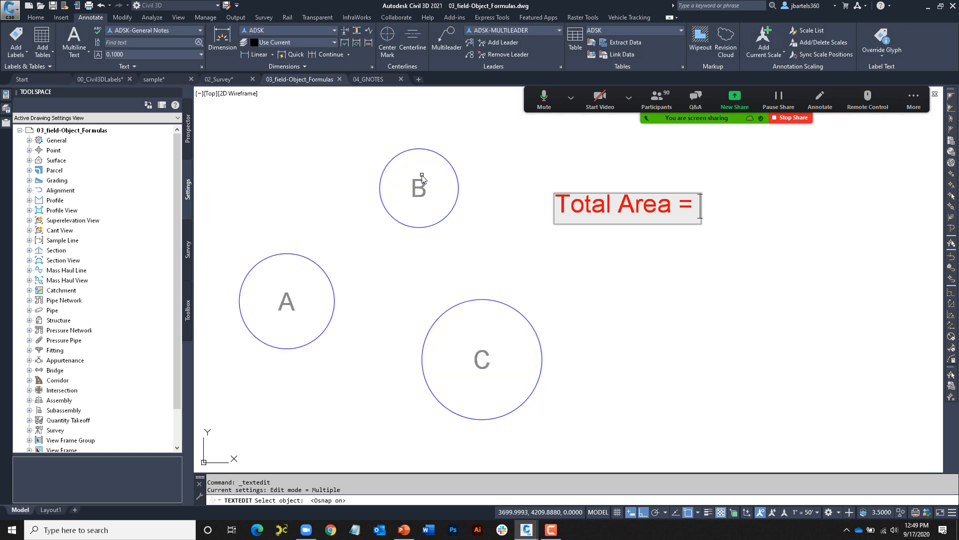
left_click(322, 266)
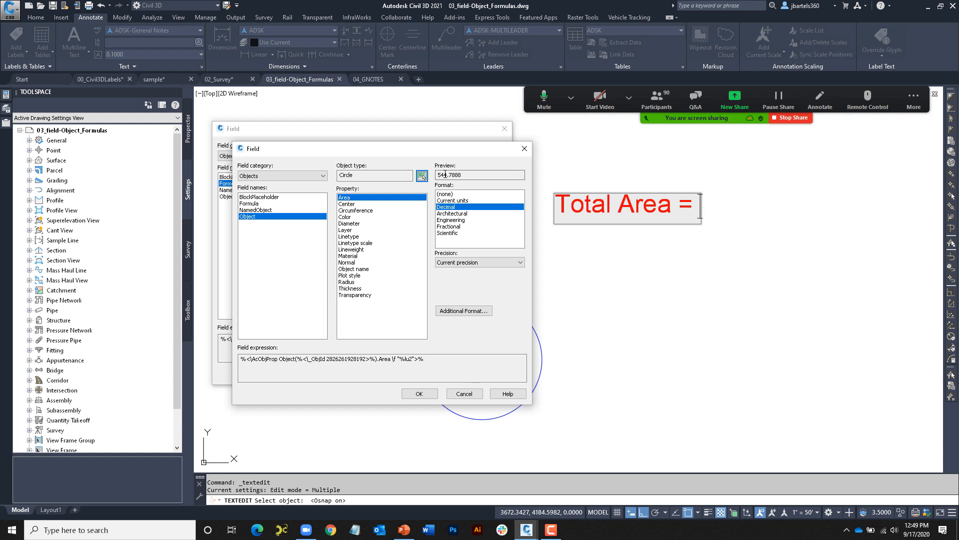
left_click(420, 394)
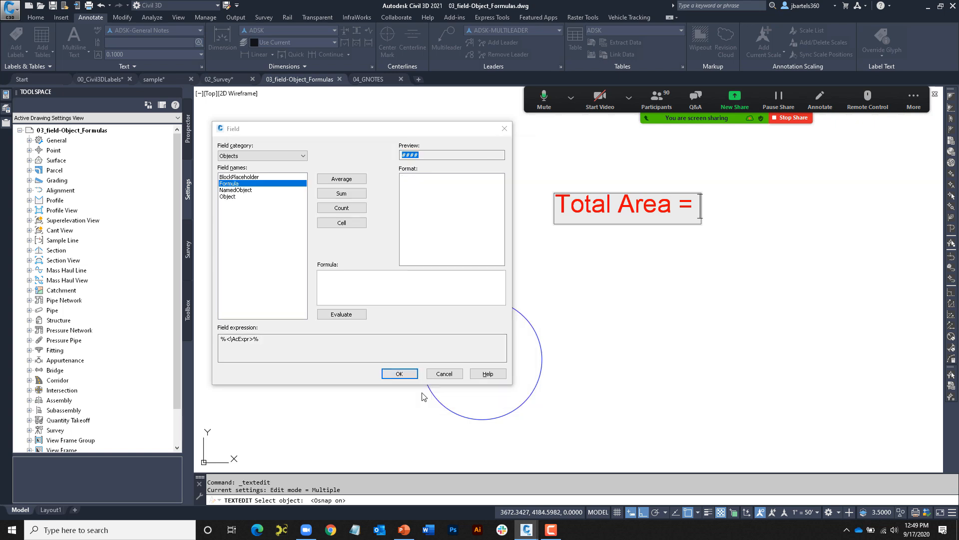
type("+")
right_click(354, 276)
left_click(375, 344)
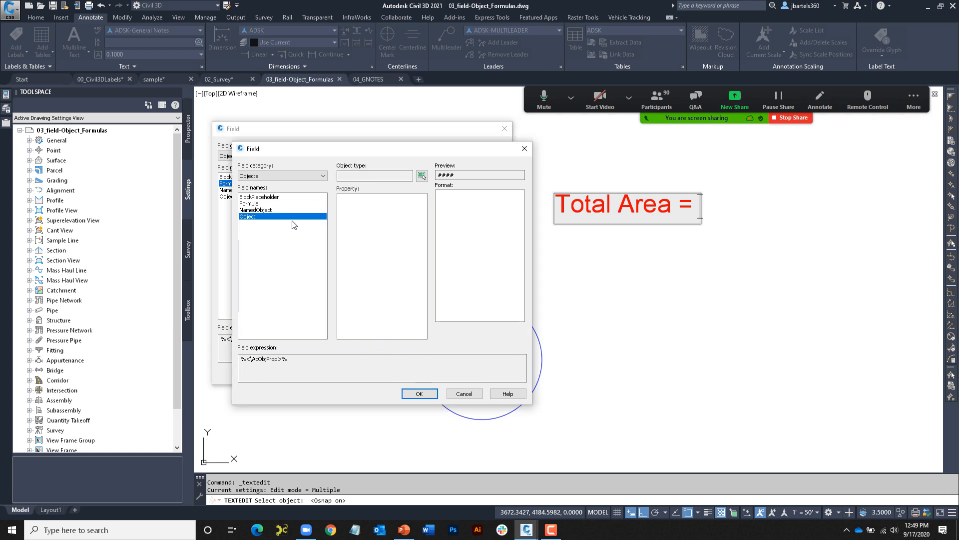
left_click(422, 175)
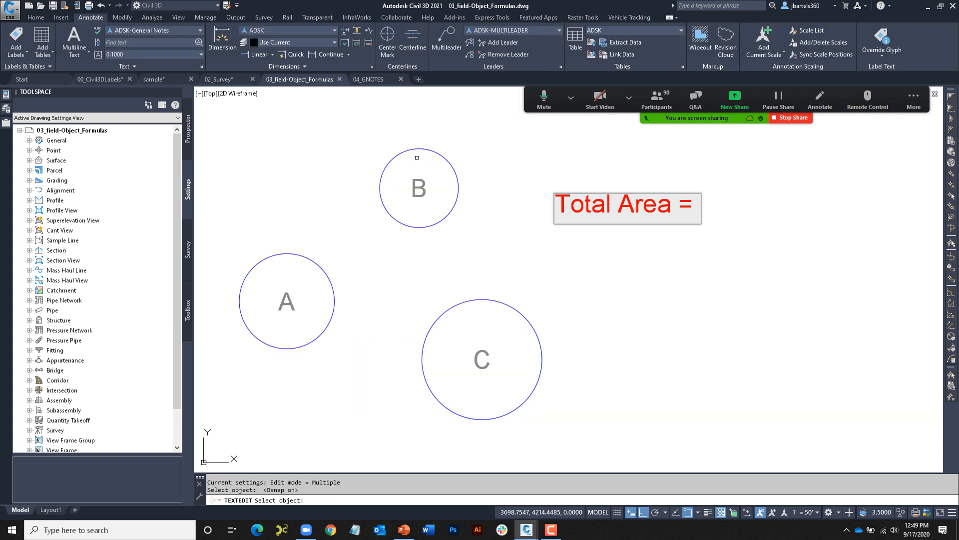
left_click(413, 149)
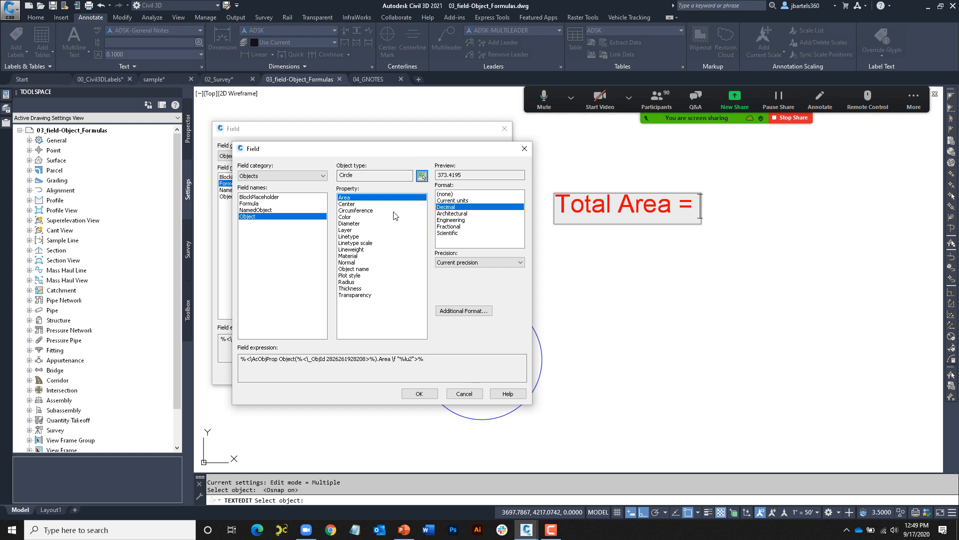
left_click(420, 393)
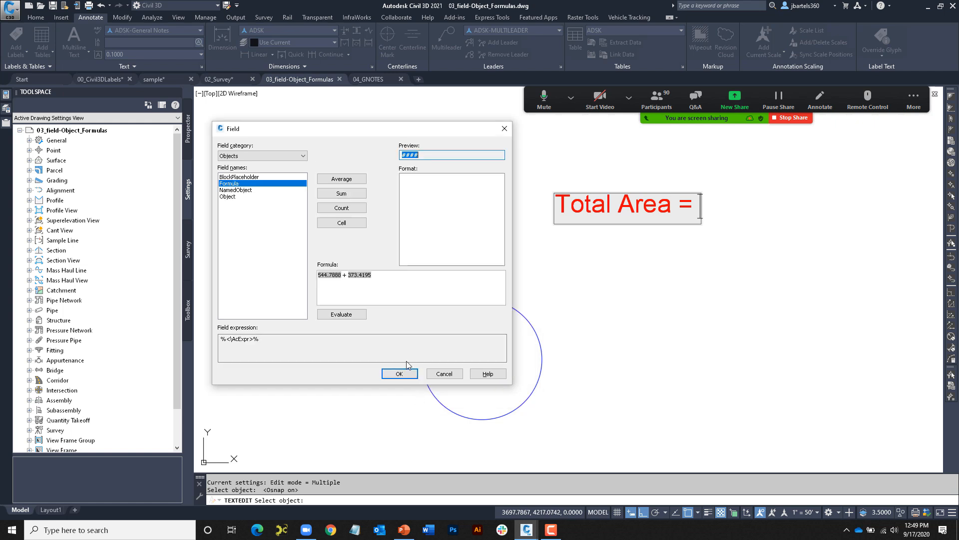
- Add circle C's area, evaluate the total to 1786.58, and set precision to 0.00
right_click(384, 276)
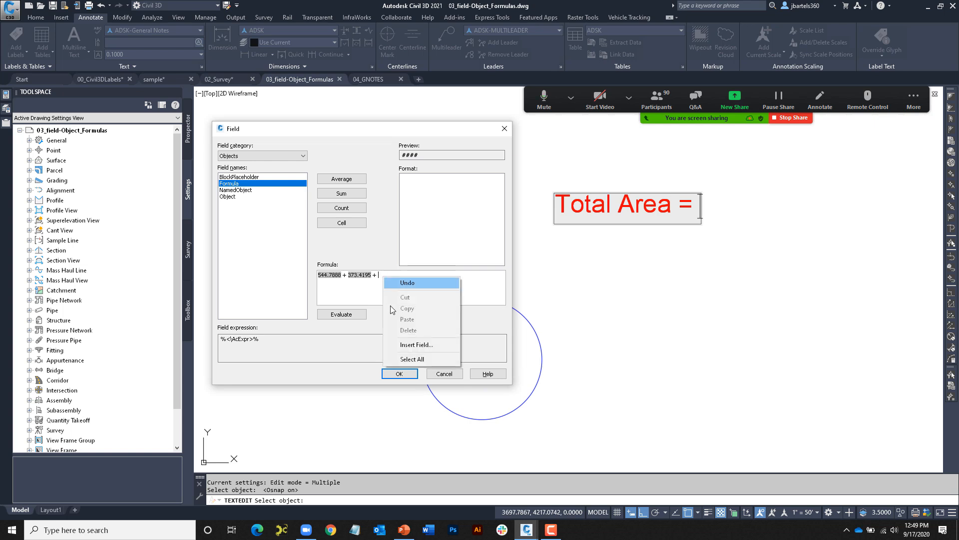
left_click(402, 344)
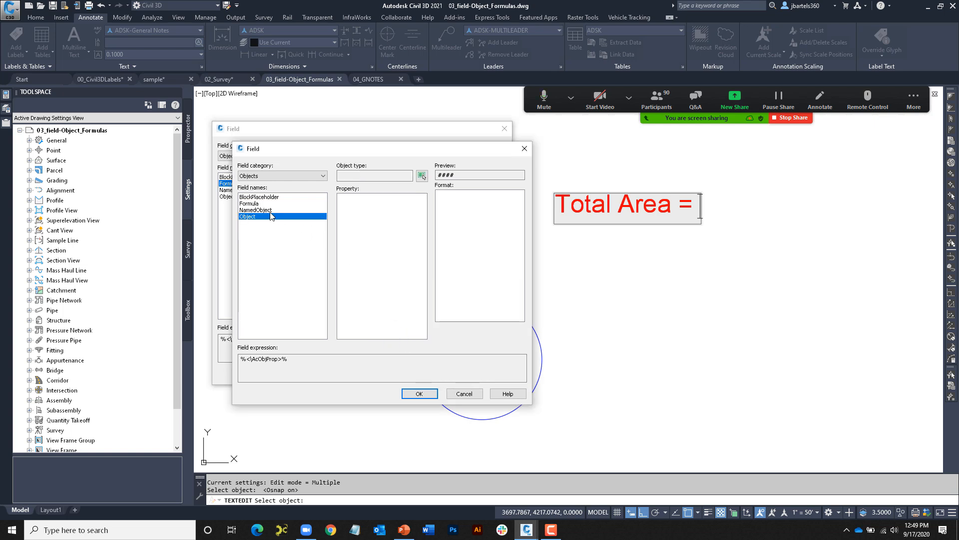
left_click(422, 175)
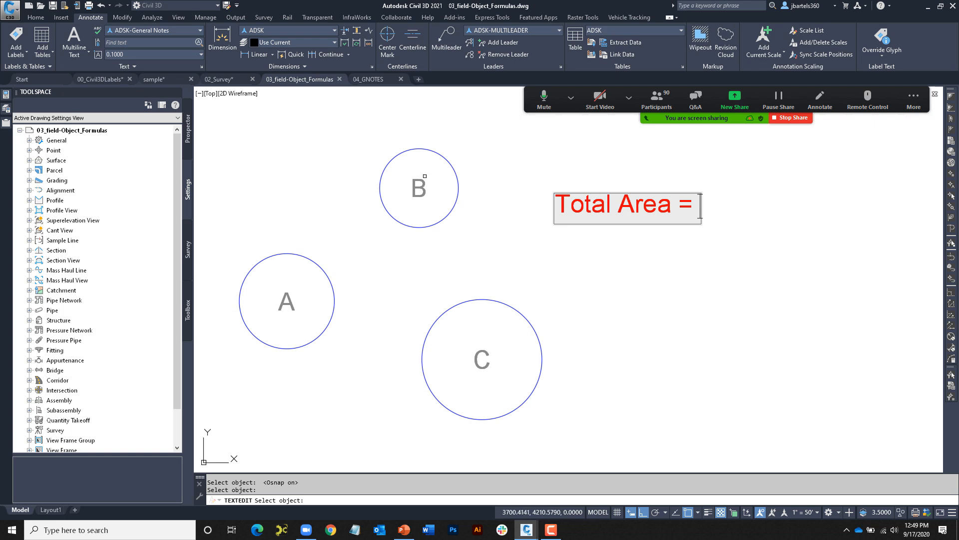
left_click(473, 300)
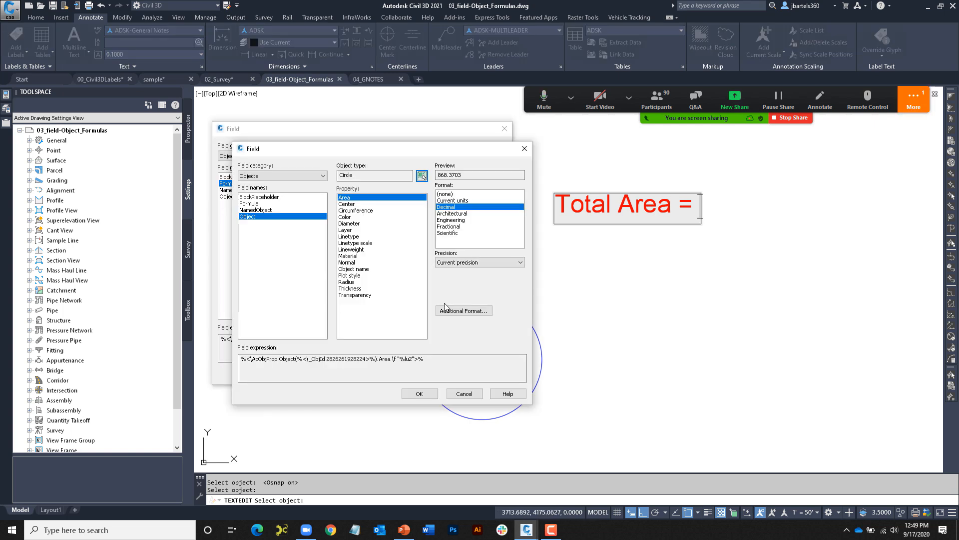
left_click(419, 393)
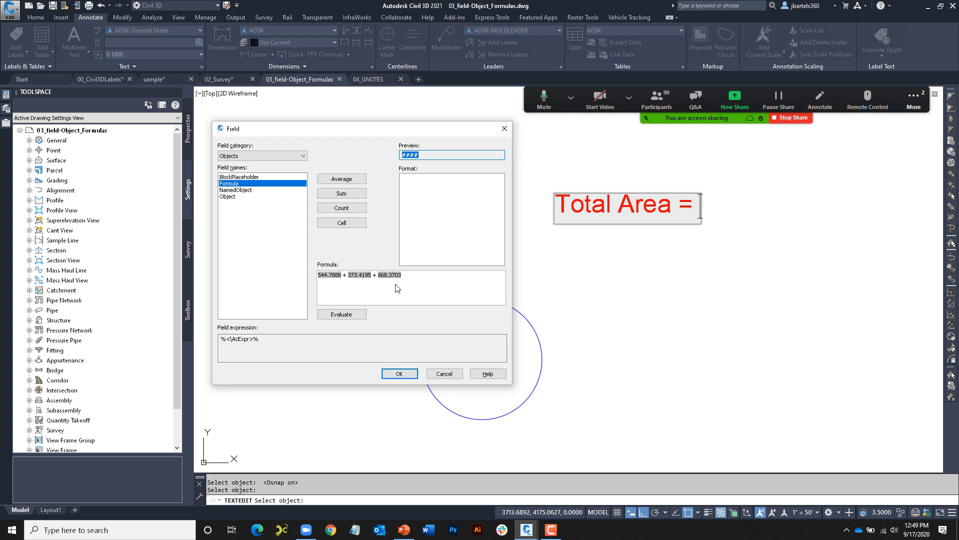
left_click(348, 318)
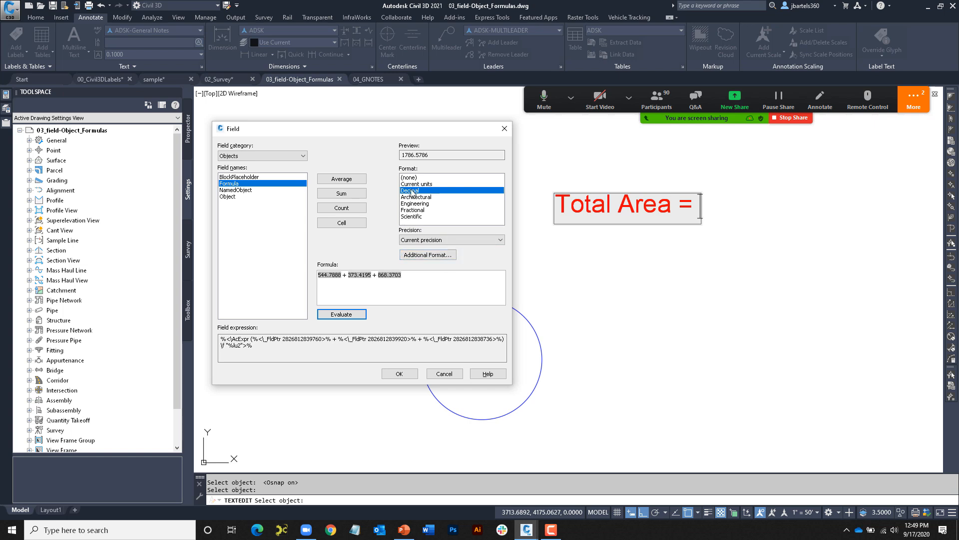
left_click(412, 240)
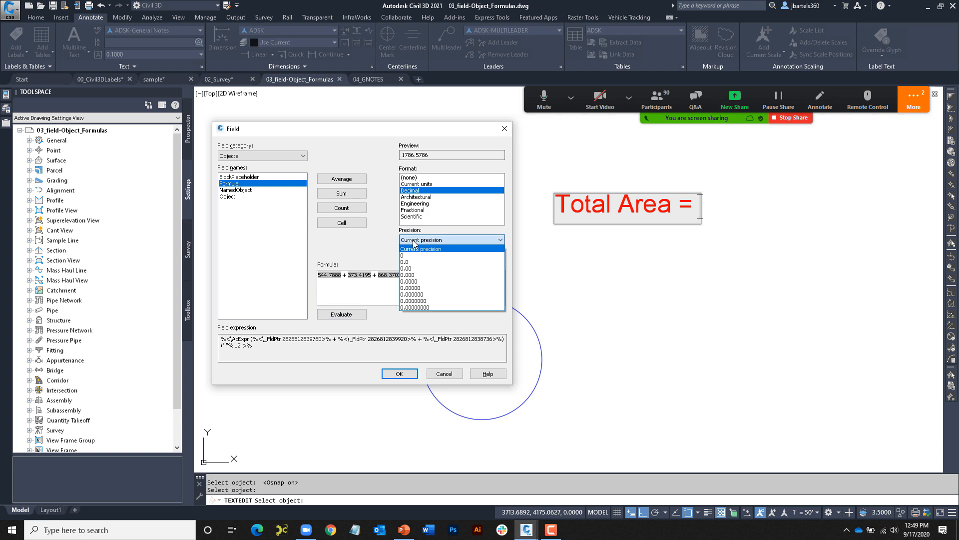
left_click(413, 268)
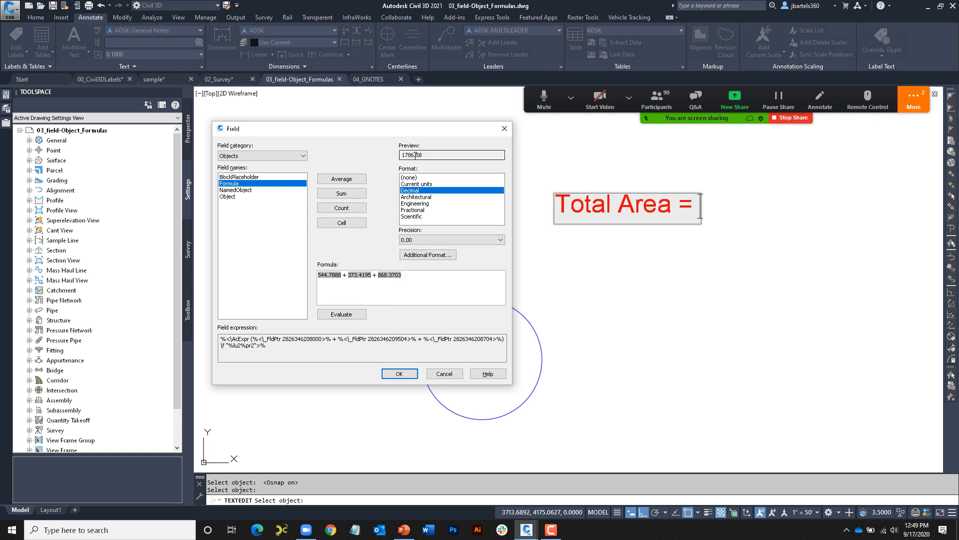
- Give the formula a Sq. Ft. suffix and comma thousands separator, then insert it after Total Area =
left_click(414, 255)
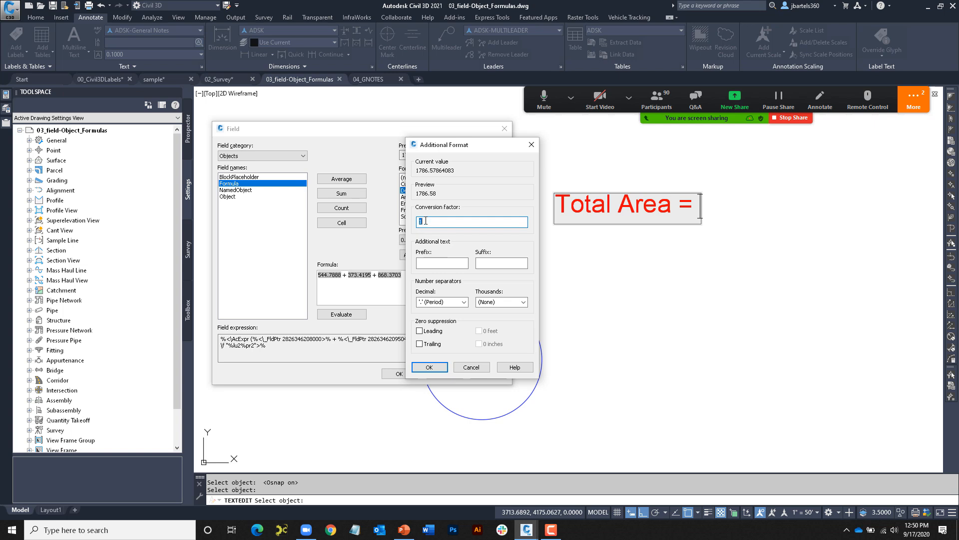
left_click(485, 263)
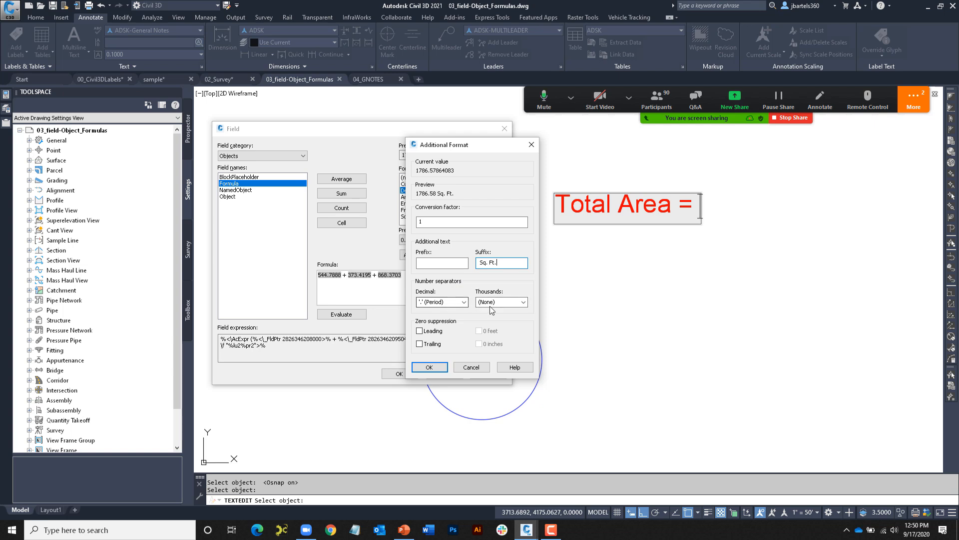
left_click(523, 302)
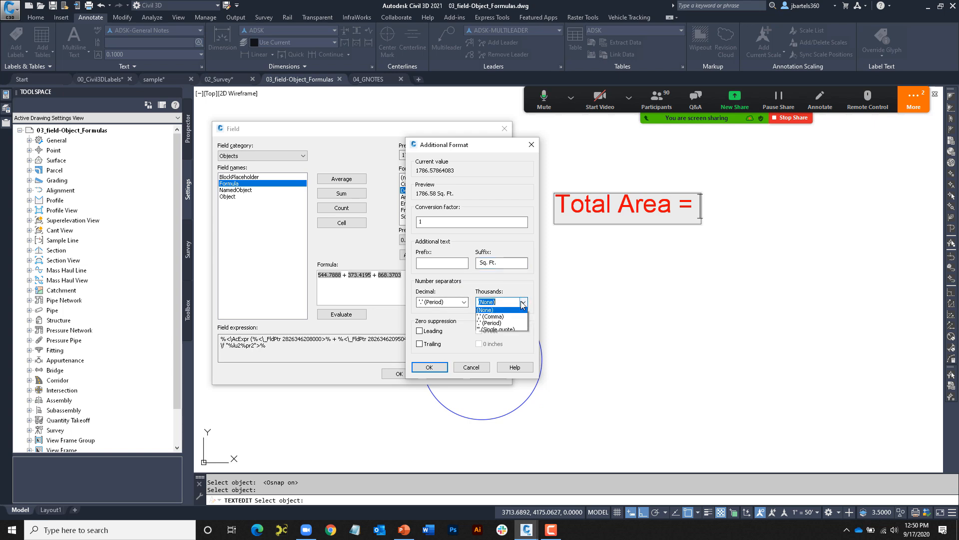
left_click(490, 317)
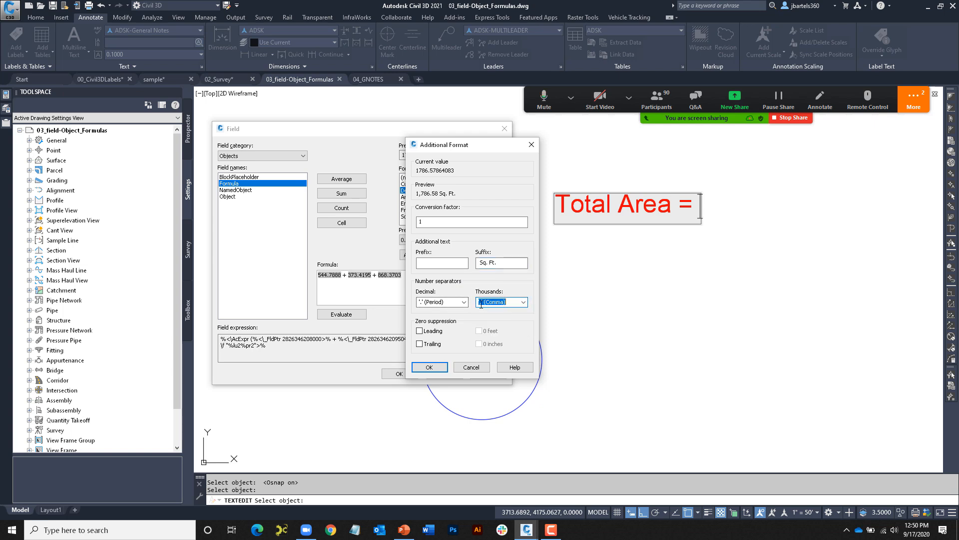
left_click(432, 369)
left_click(399, 373)
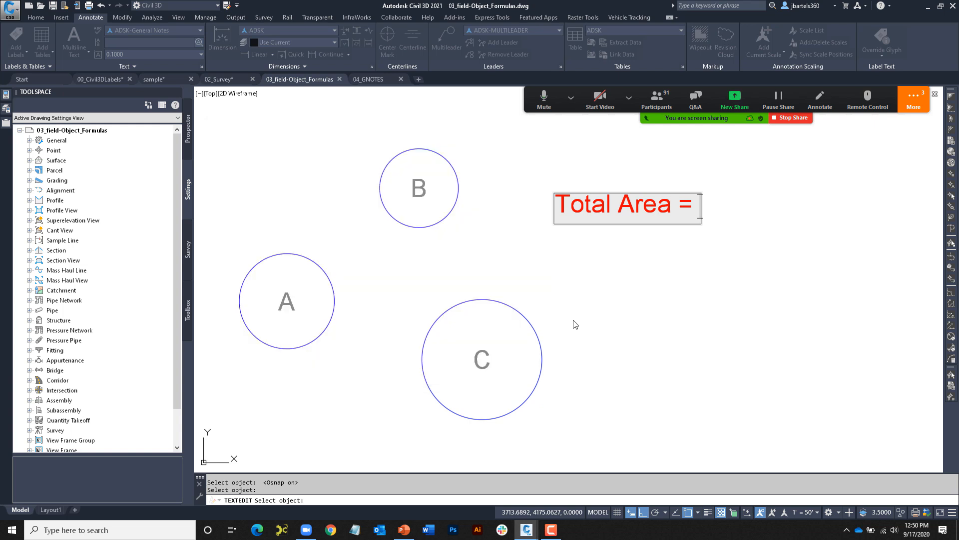
- Enlarge circle C and regenerate so the total reads 2,367.72 Sq. Ft
left_click(628, 289)
key("Escape")
key("Escape")
left_click(510, 302)
left_click(482, 299)
left_click(546, 282)
type("rea")
key("Return")
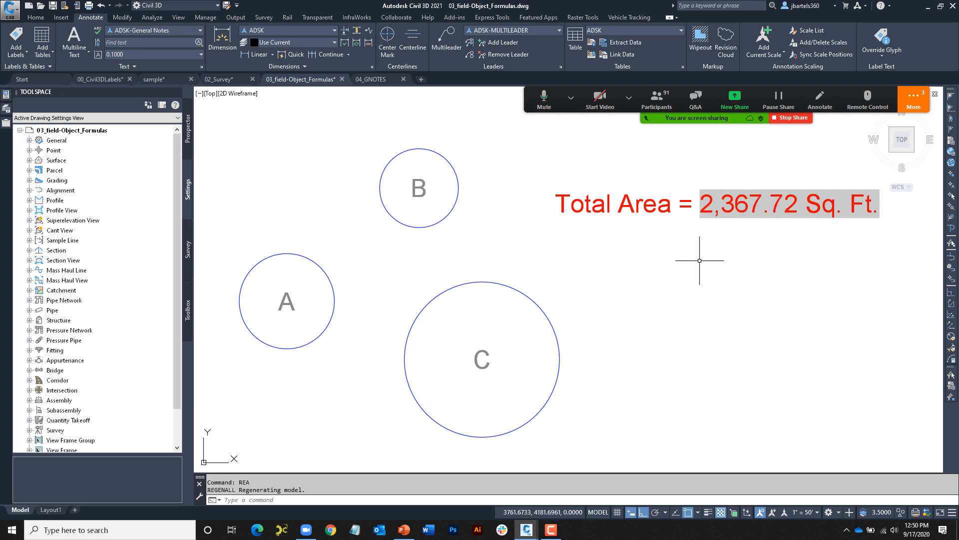
mouse_move(707, 262)
middle_mouse_down()
mouse_move(677, 261)
mouse_move(688, 262)
middle_mouse_up()
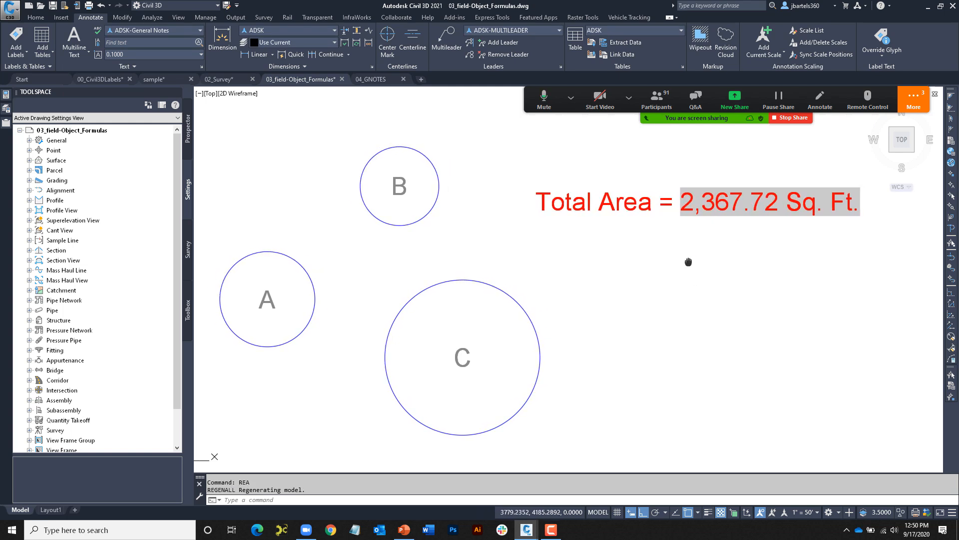
- Copy the Total Area note to just below the original
type("copy")
key("Return")
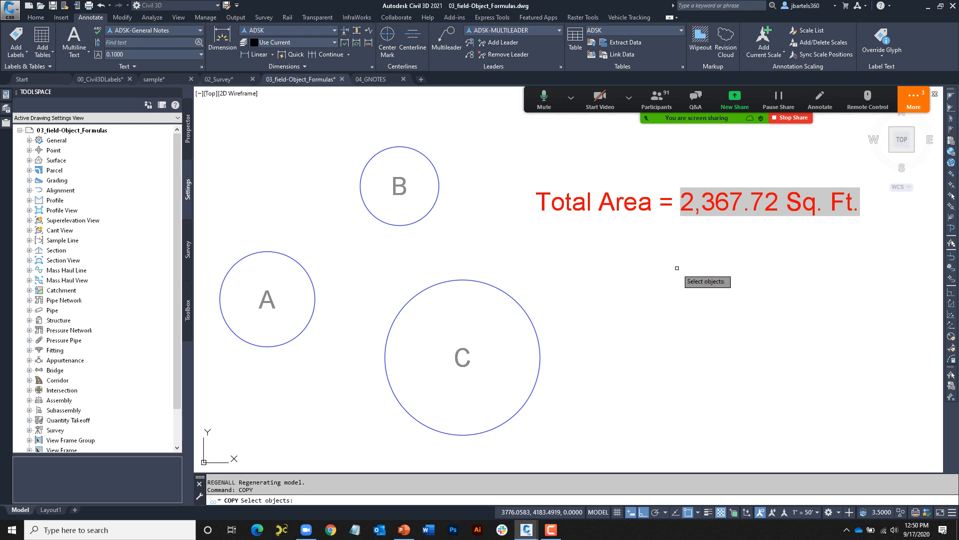
left_click(631, 184)
left_click(620, 200)
key("Return")
left_click(603, 235)
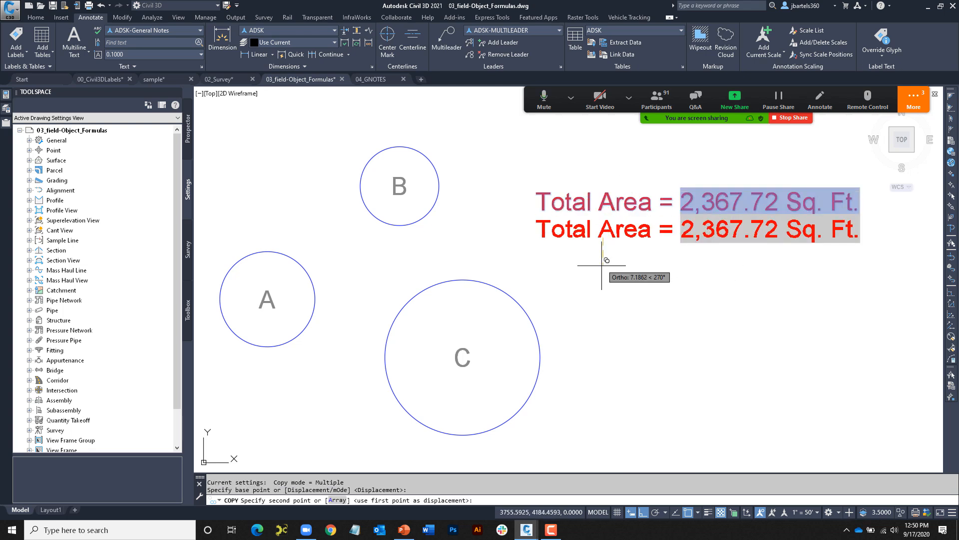
left_click(602, 273)
key("Return")
- Replace Total with Avg. in the copied note so it reads Avg. Area =
double_click(582, 240)
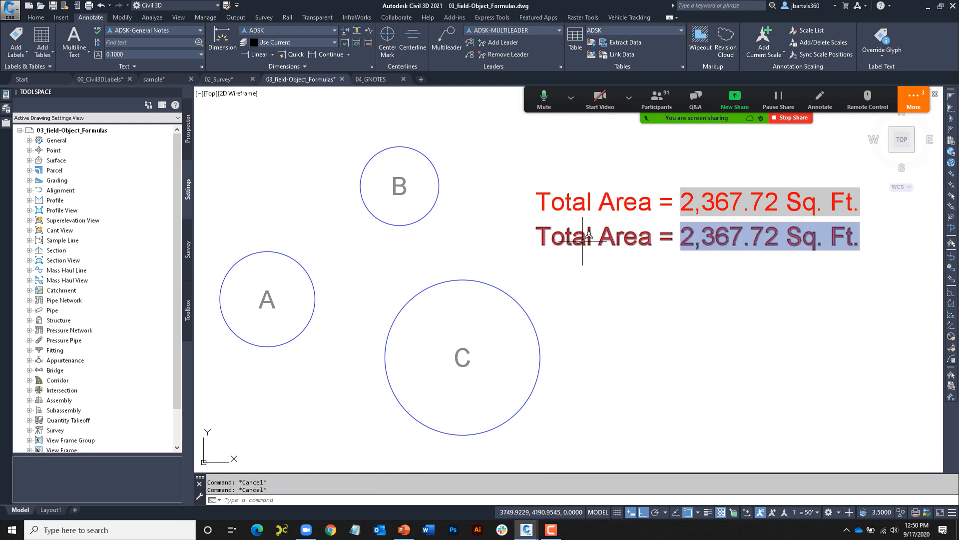
left_click_drag(592, 239, 548, 240)
type("Avg..")
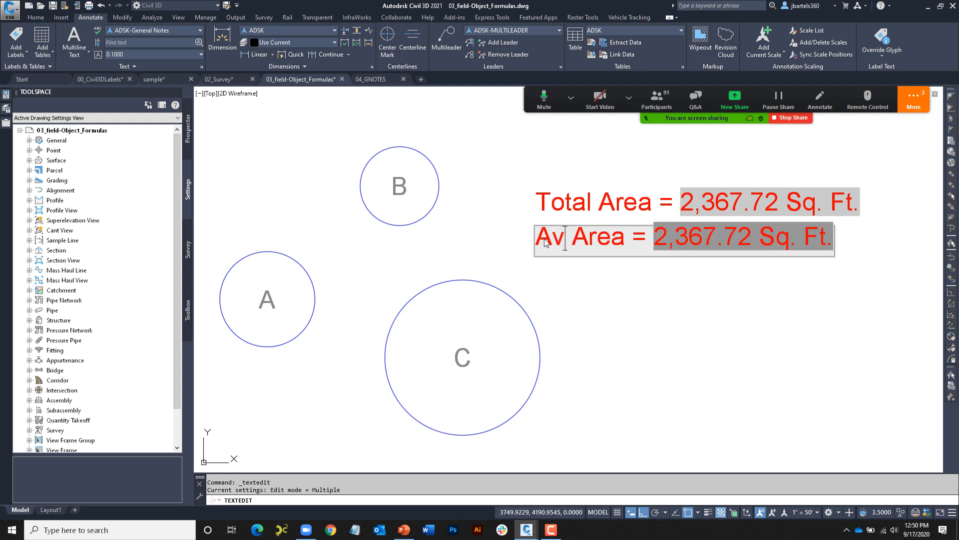
key("BackSpace")
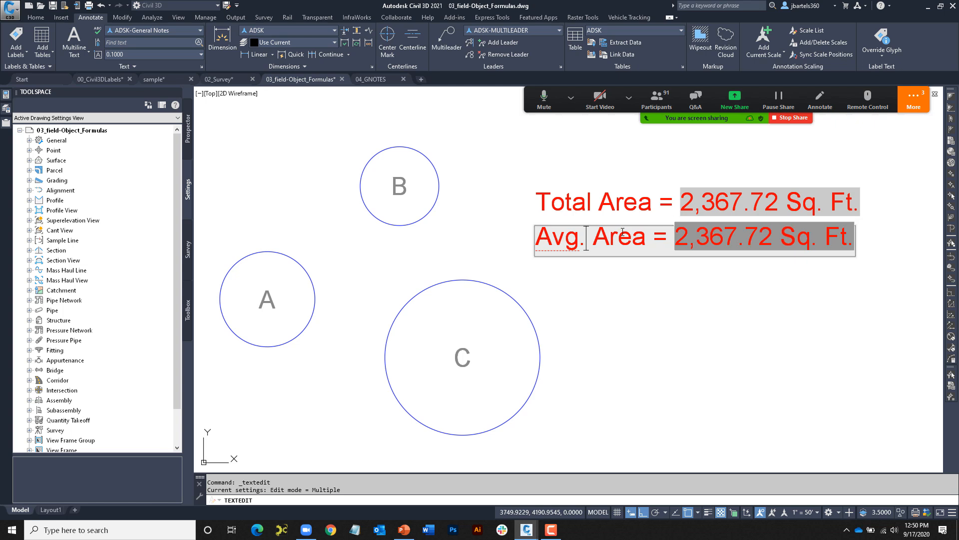
- Wrap the three-circle area formula in parentheses and divide by 3, giving 789.24 Sq. Ft
left_click(713, 237)
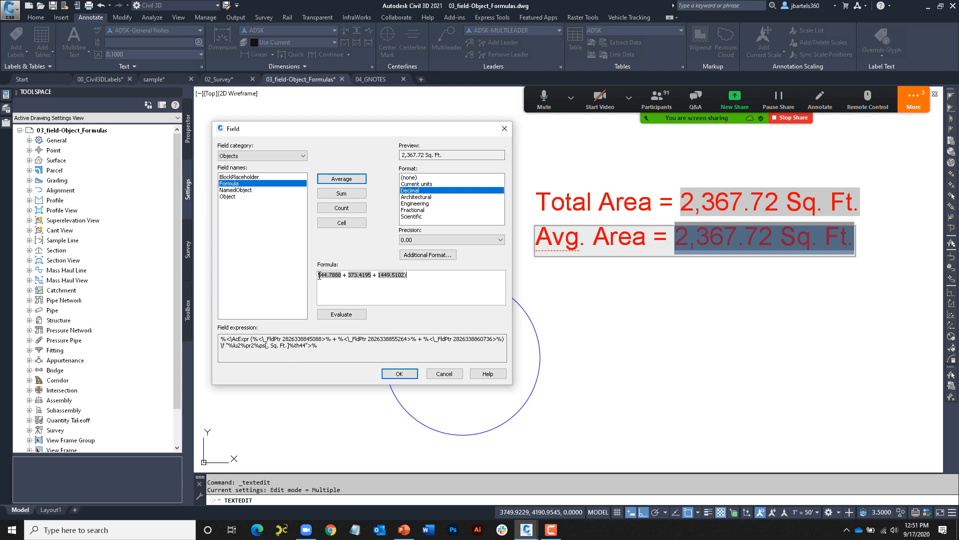
type("(")
left_click(359, 318)
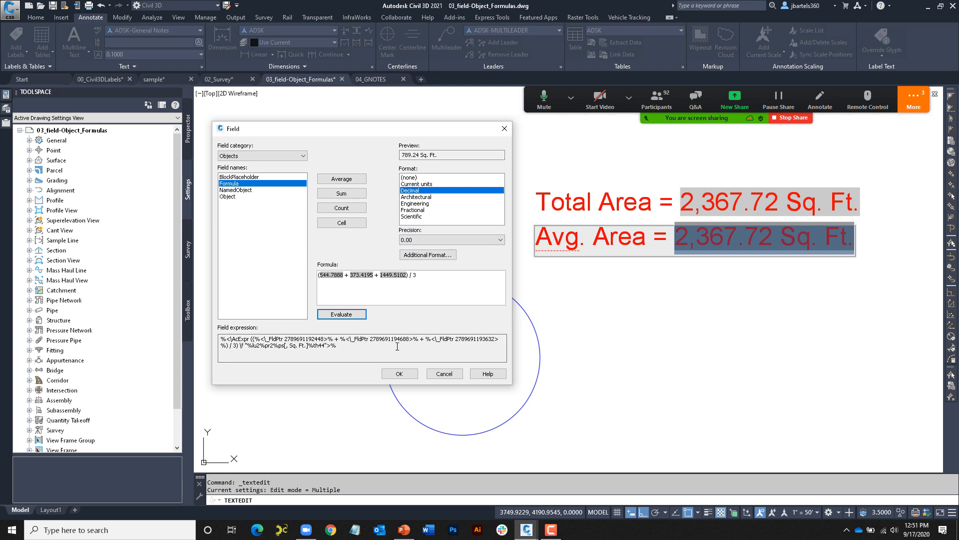
left_click(399, 373)
key("Escape")
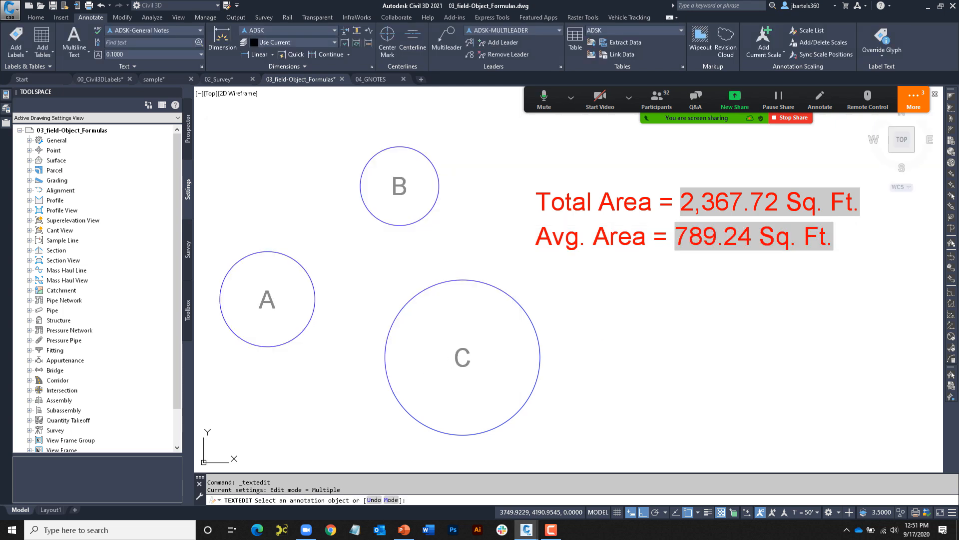
- Shrink circle C and regenerate so the fields read 1,703.80 and 567.93 Sq. Ft
left_click(471, 286)
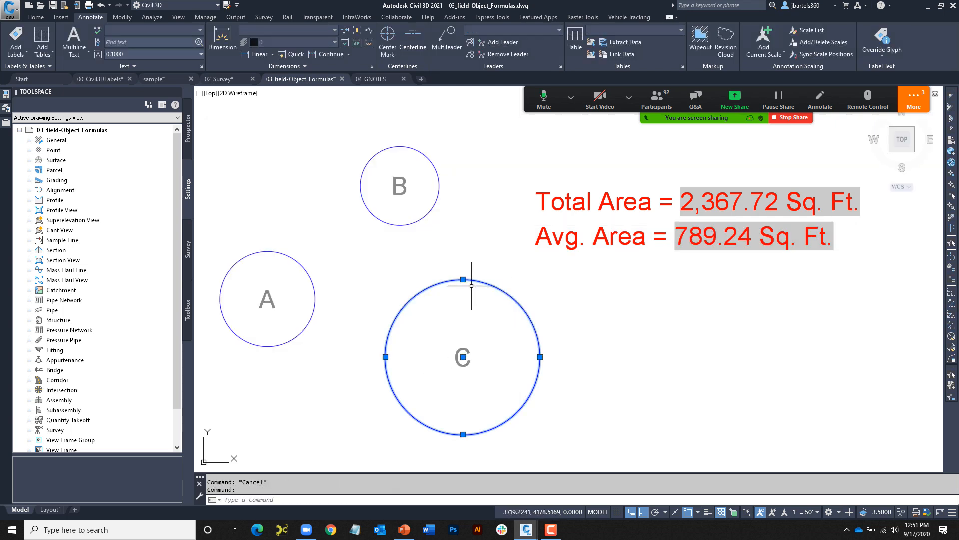
left_click(463, 280)
left_click(462, 299)
key("Escape")
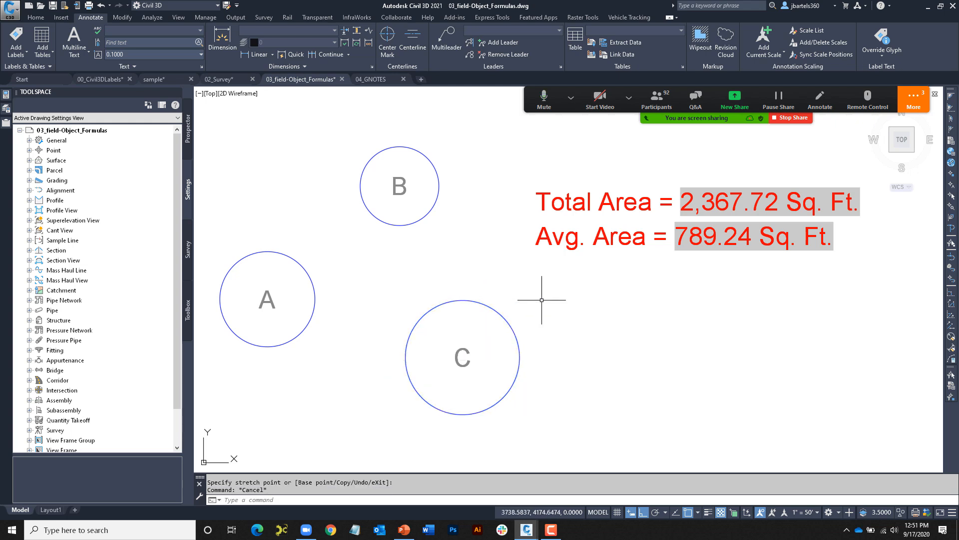
type("rea")
key("Return")
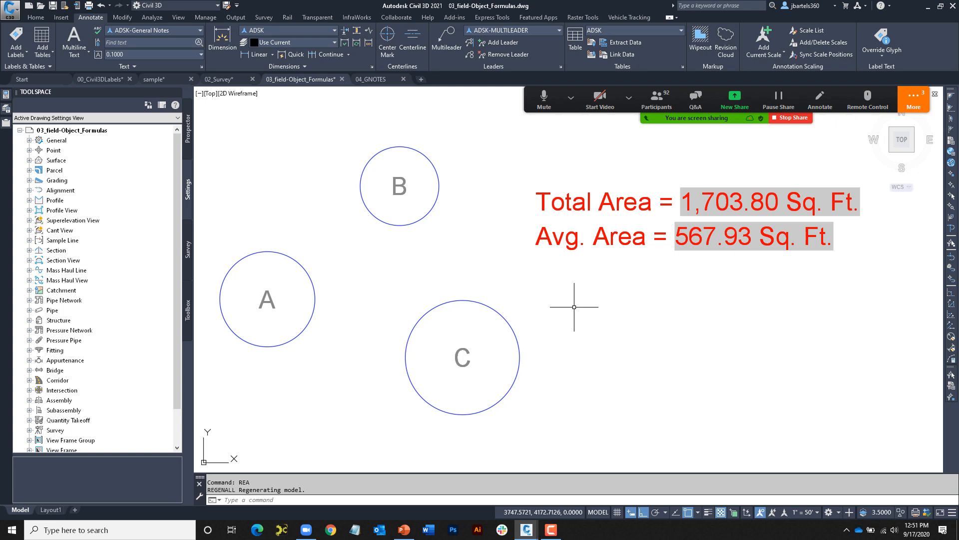
- Pan down to center the Bituminous Pad and the Design Data table
middle_click_drag(593, 357, 593, 309)
scroll(593, 310, "down", 2)
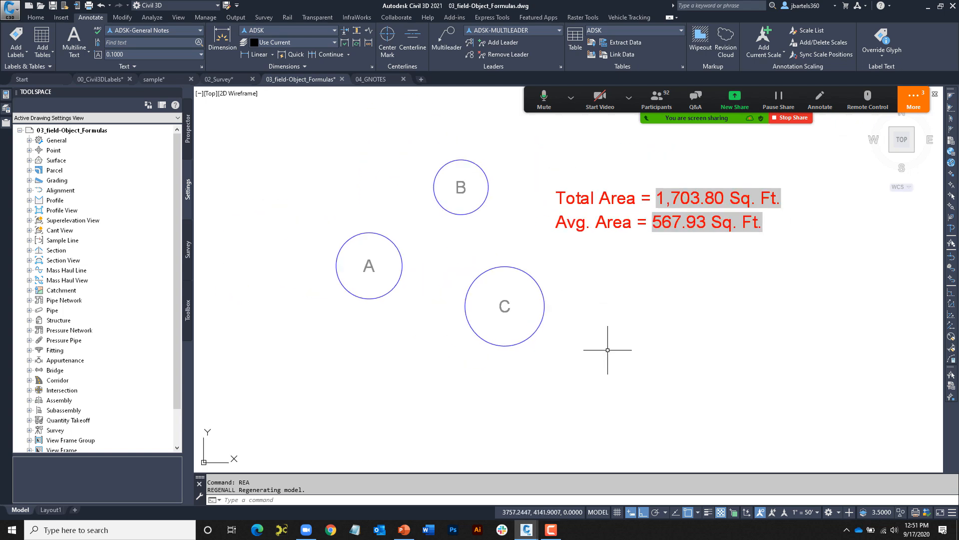
middle_click_drag(619, 377, 604, 259)
scroll(604, 259, "down", 1)
middle_click_drag(623, 340, 563, 173)
middle_click_drag(589, 227, 581, 194)
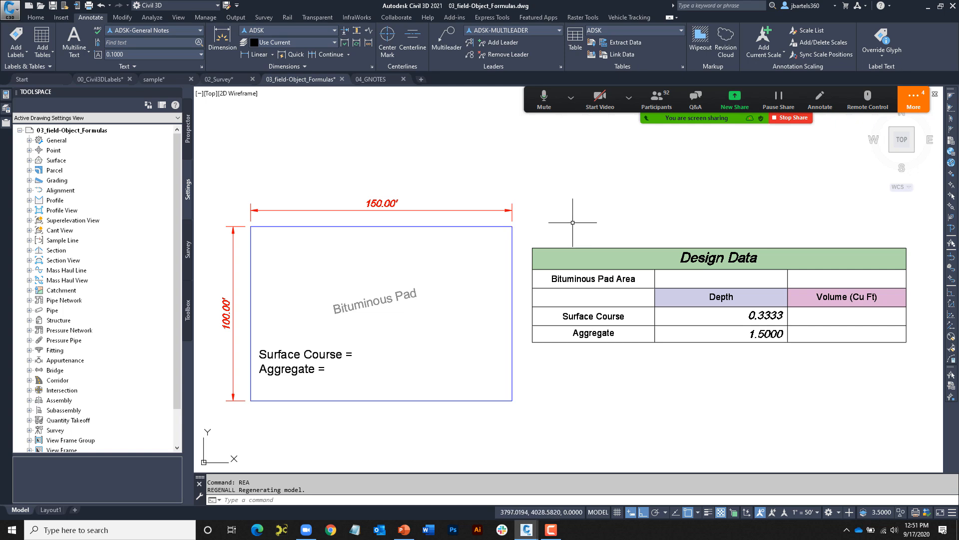
- Insert an Object field in cell B2 linked to the pad polyline's Area, showing 15,000.00
left_click(573, 247)
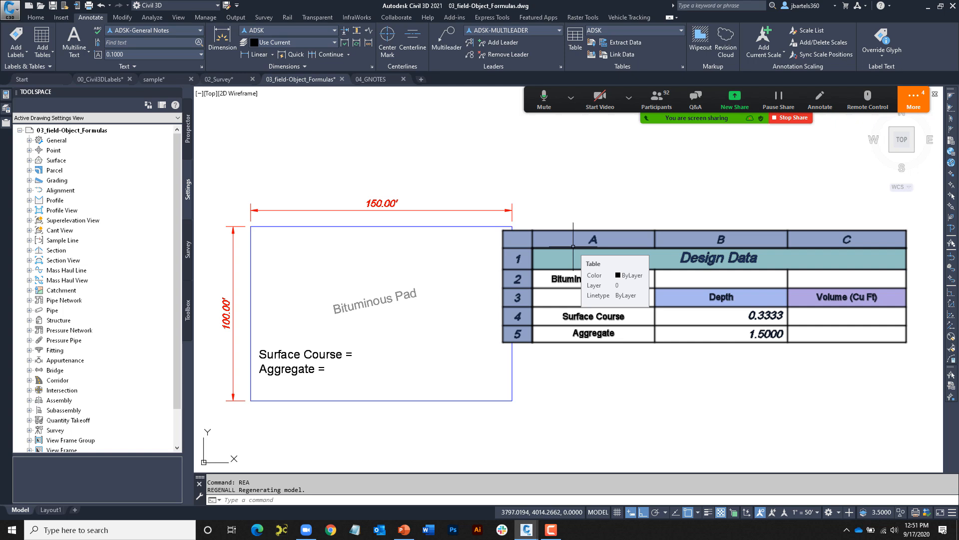
key("Escape")
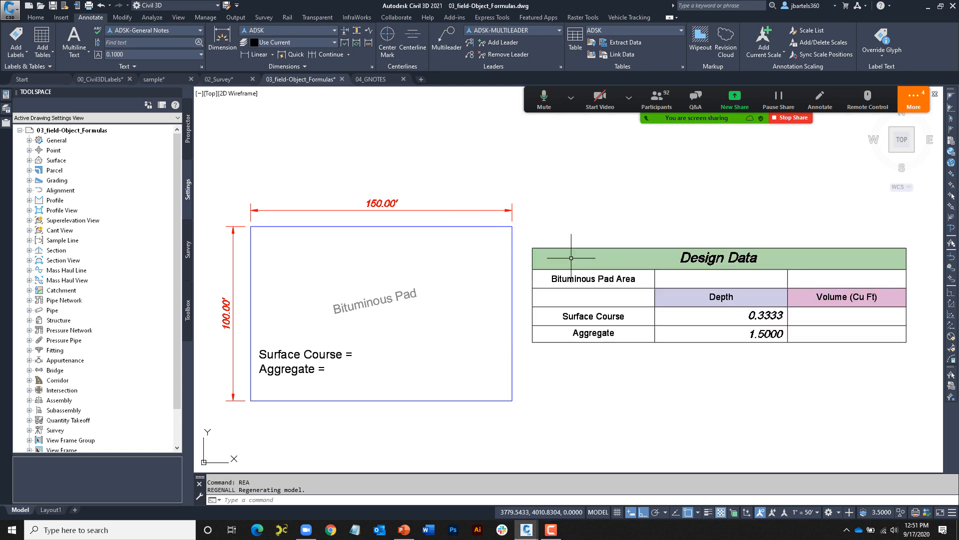
double_click(714, 280)
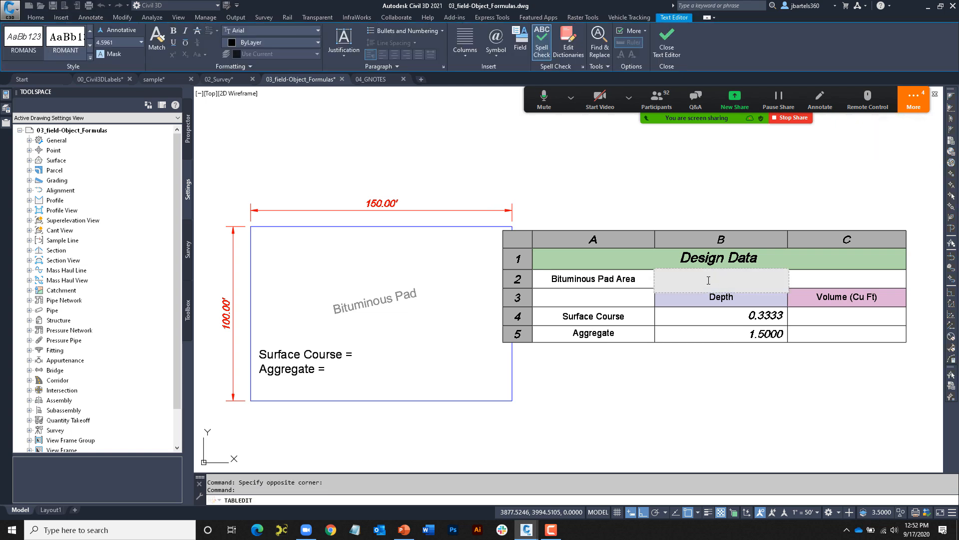
key("ctrl+f")
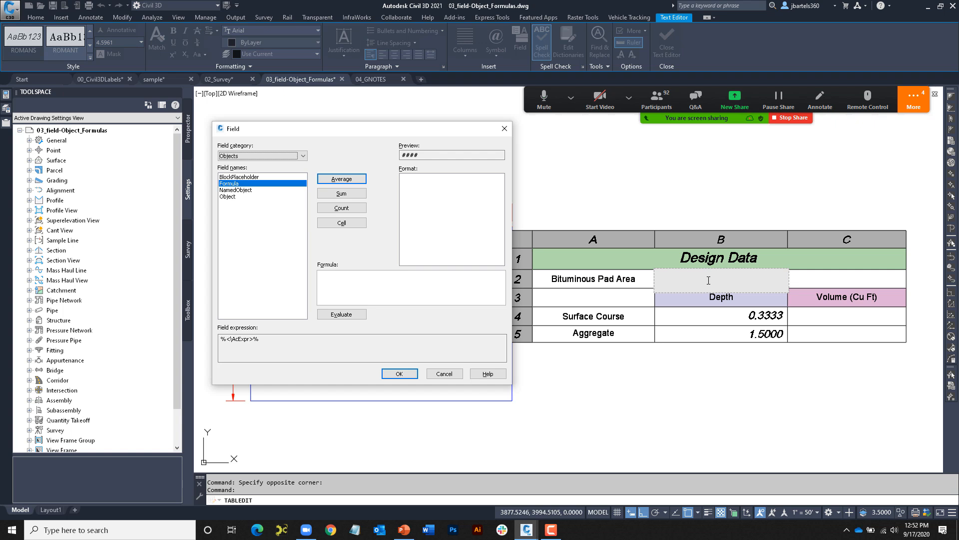
left_click(229, 197)
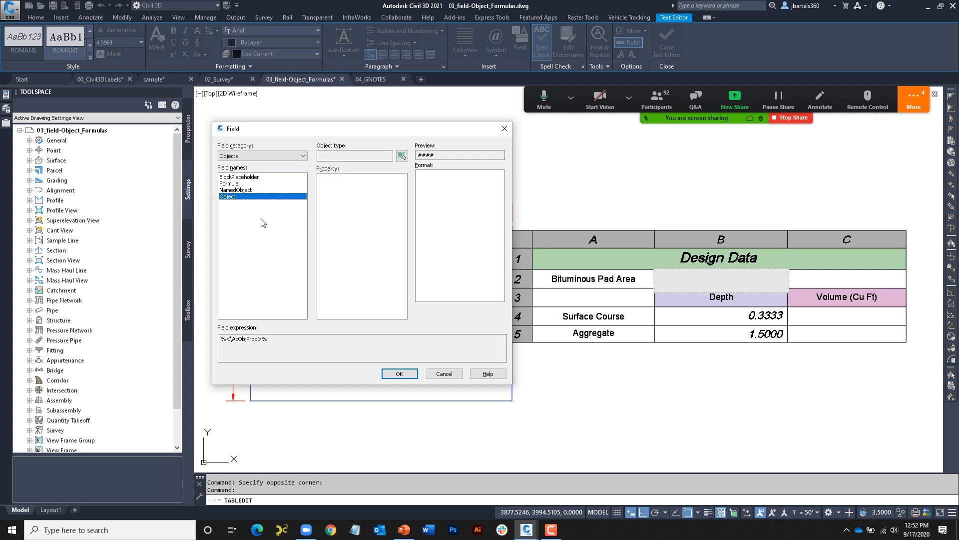
left_click(401, 155)
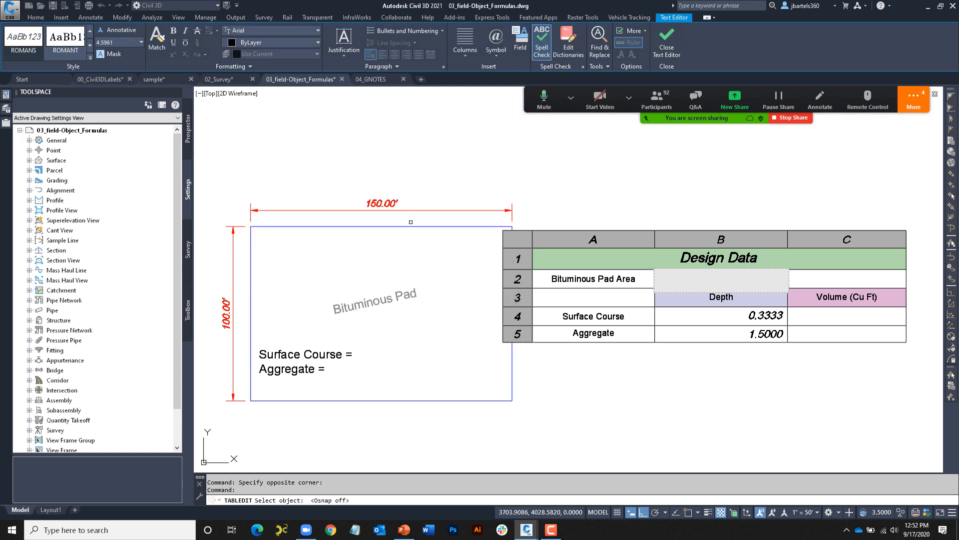
left_click(410, 219)
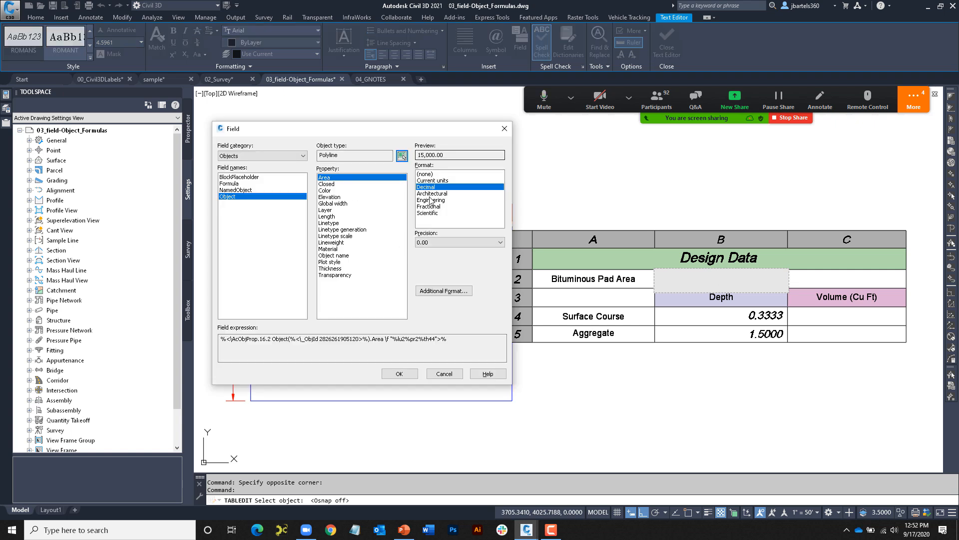
left_click(399, 374)
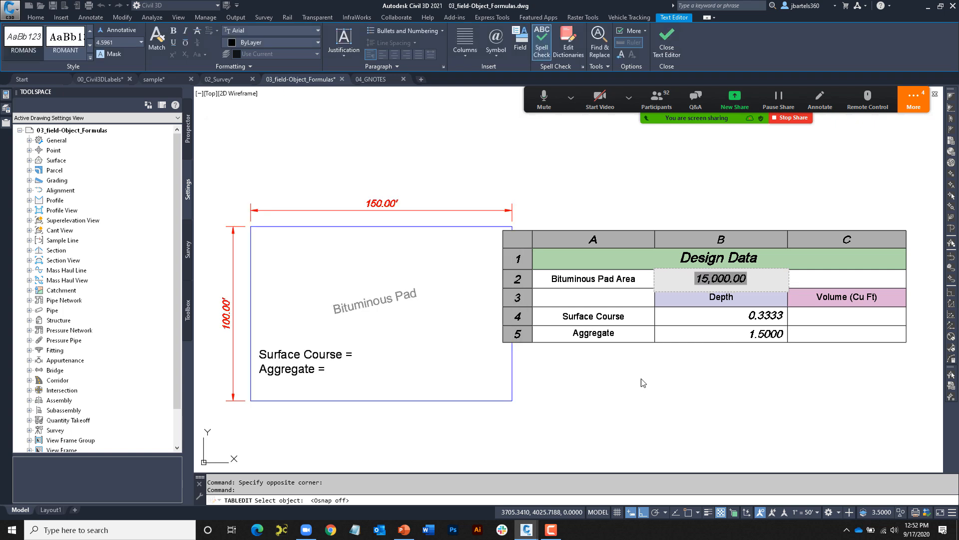
left_click(685, 364)
key("Escape")
key("Escape")
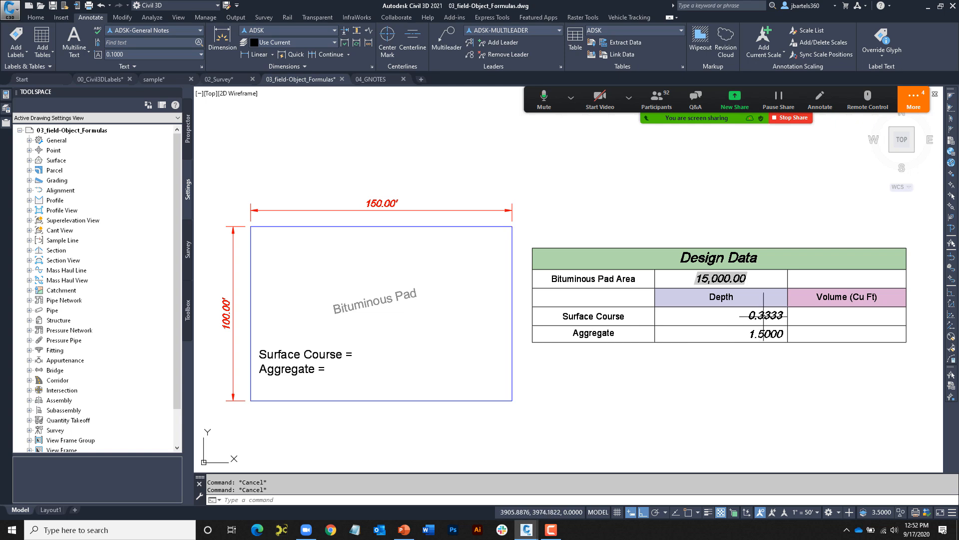
- Enter =B2*B4 in C4 and =B2*B5 in C5, giving volumes 4999.5000 and 22500.0000
double_click(824, 317)
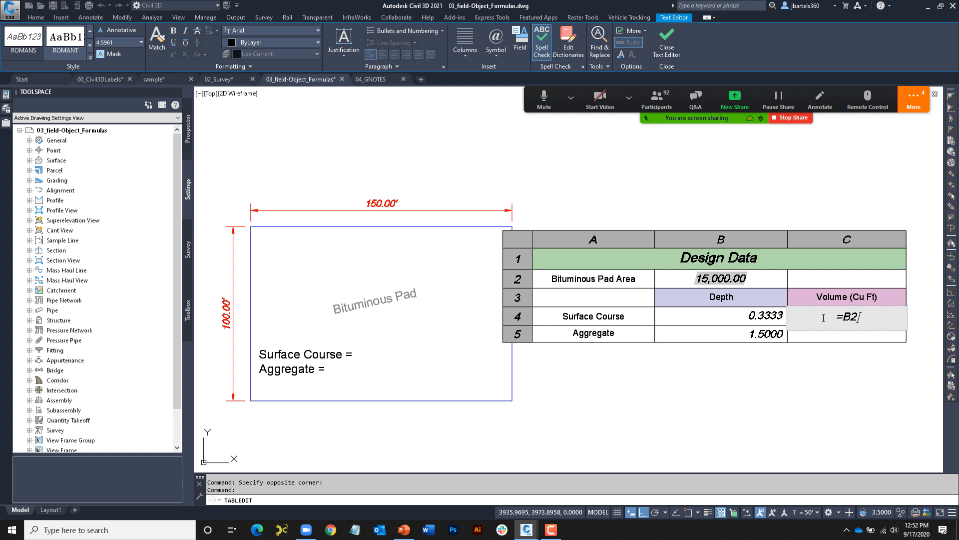
type("=B2*B4")
key("Return")
type("=")
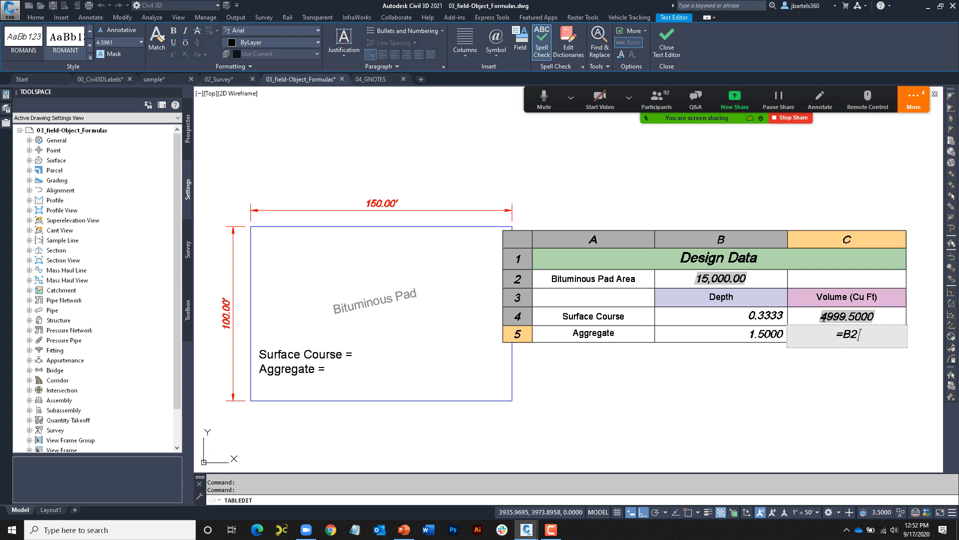
type("B2*B5")
key("Return")
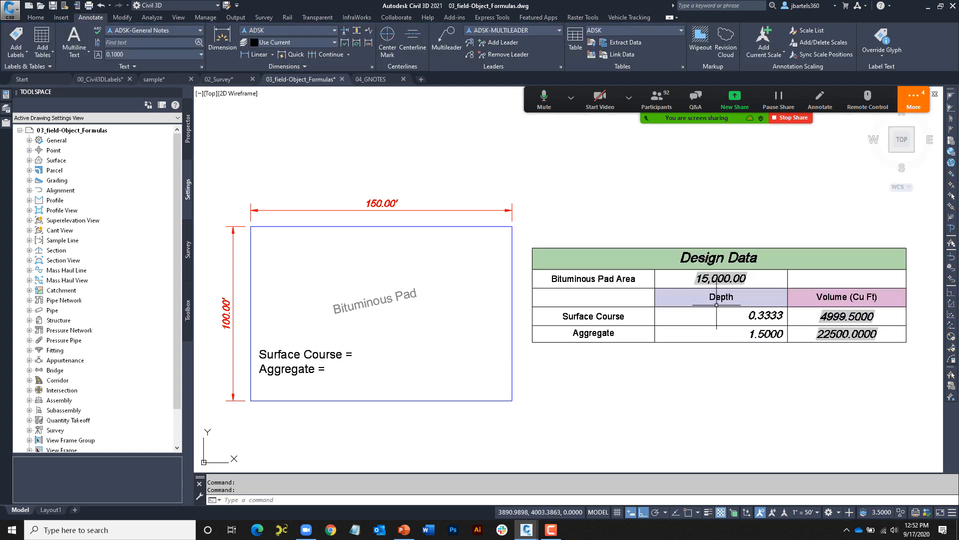
- Move the pad's top-right corner left into a trapezoid and regenerate, updating the area to 13,596.74
left_click(512, 234)
left_click(512, 226)
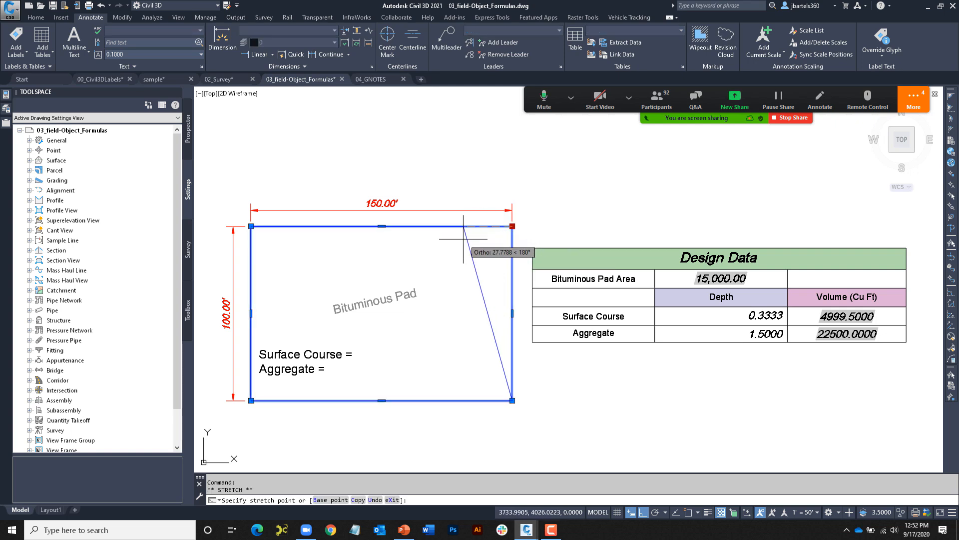
left_click(464, 226)
key("Escape")
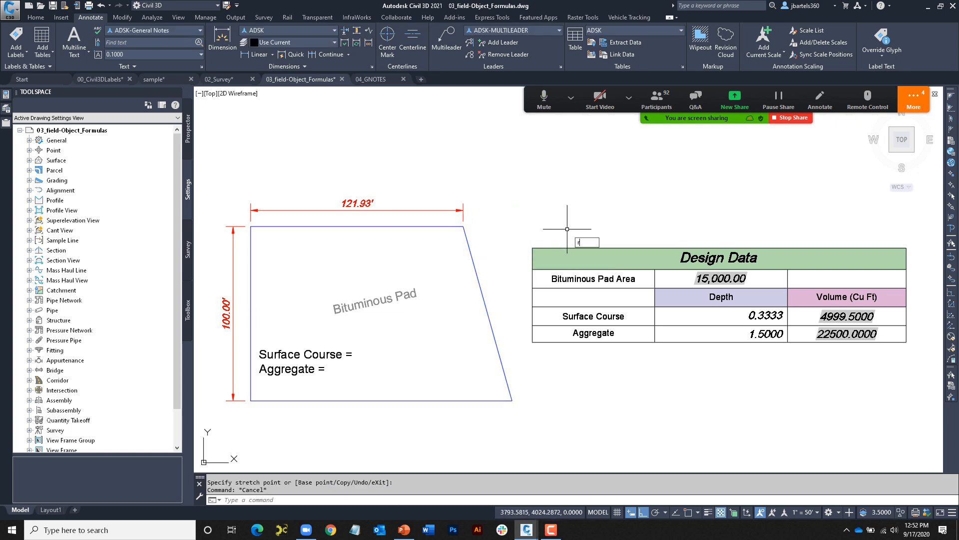
key("Return")
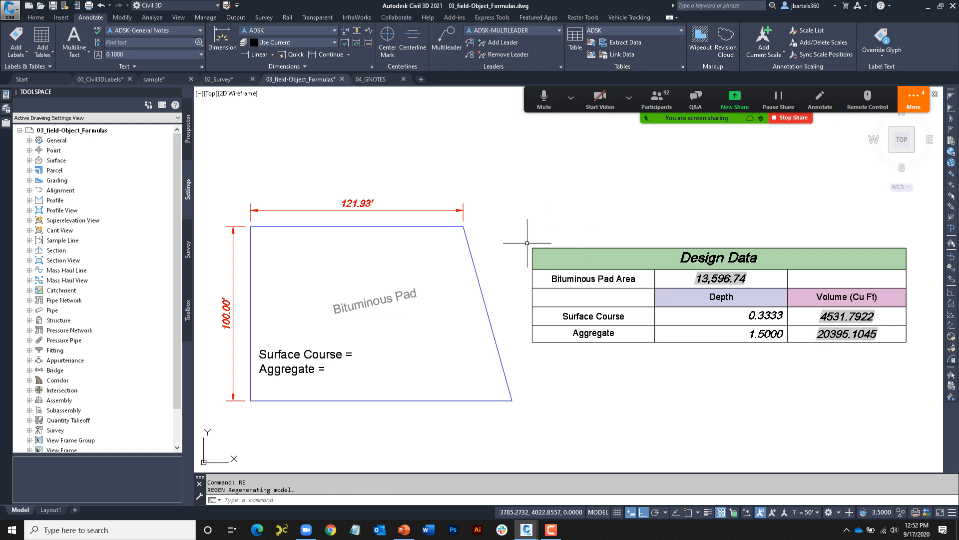
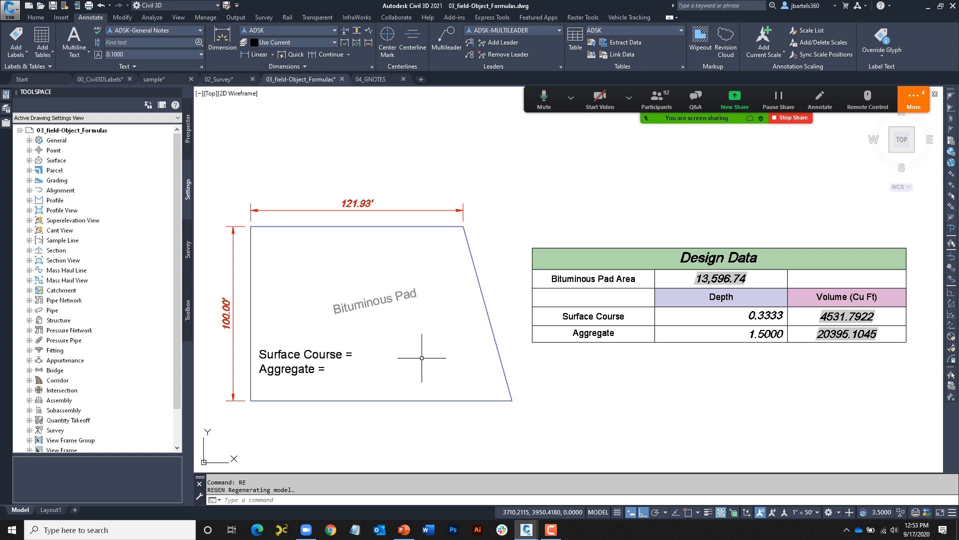
- Insert a formula field into the Surface Course text that divides table cell C4 by 27
left_click(337, 356)
double_click(344, 356)
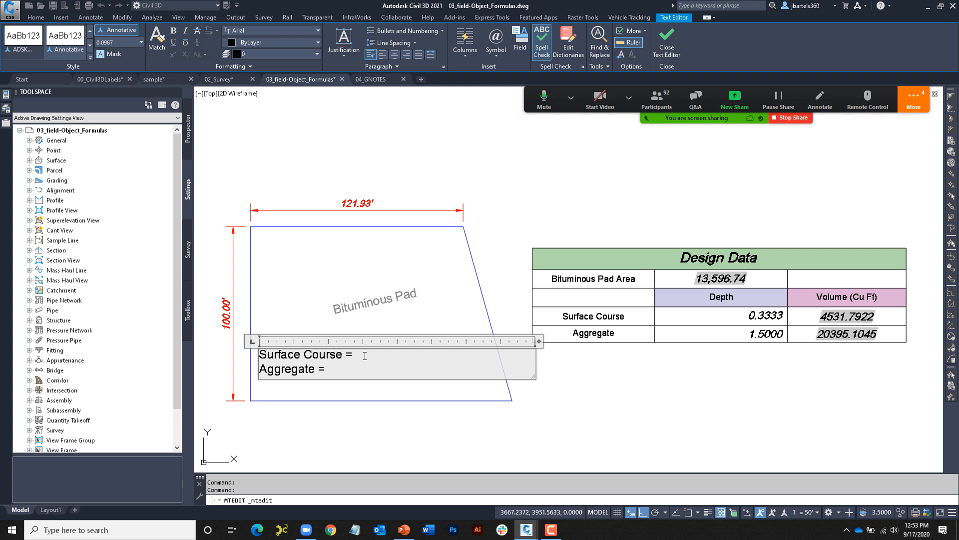
key("ctrl+f")
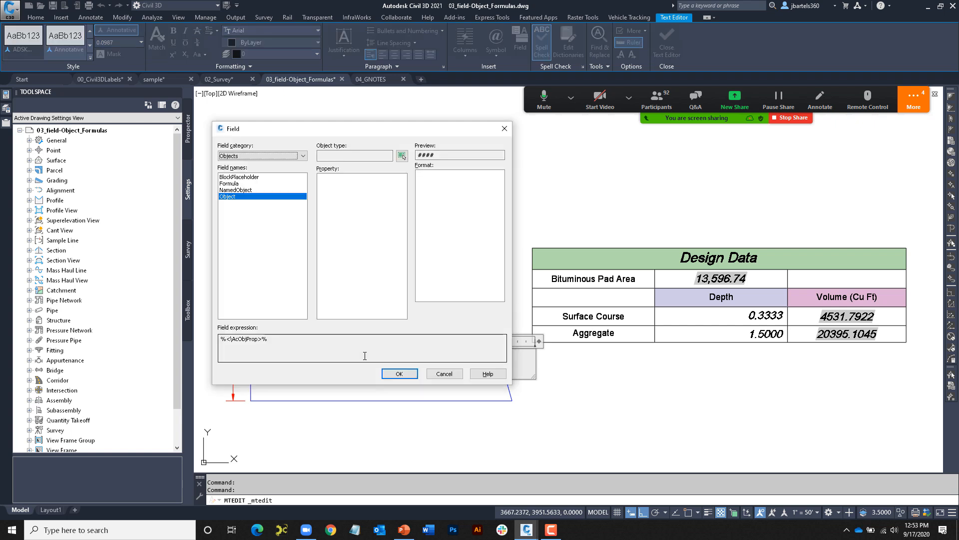
left_click(237, 184)
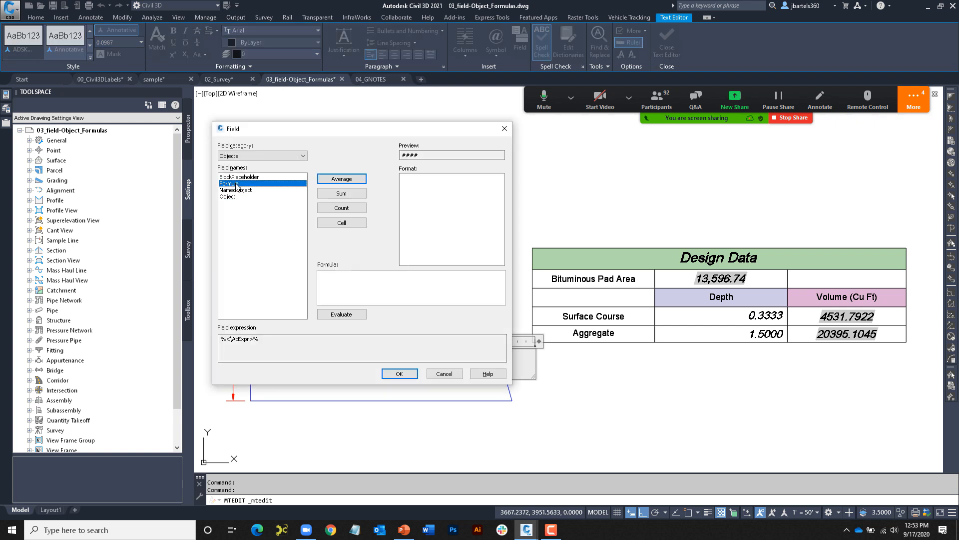
left_click(340, 224)
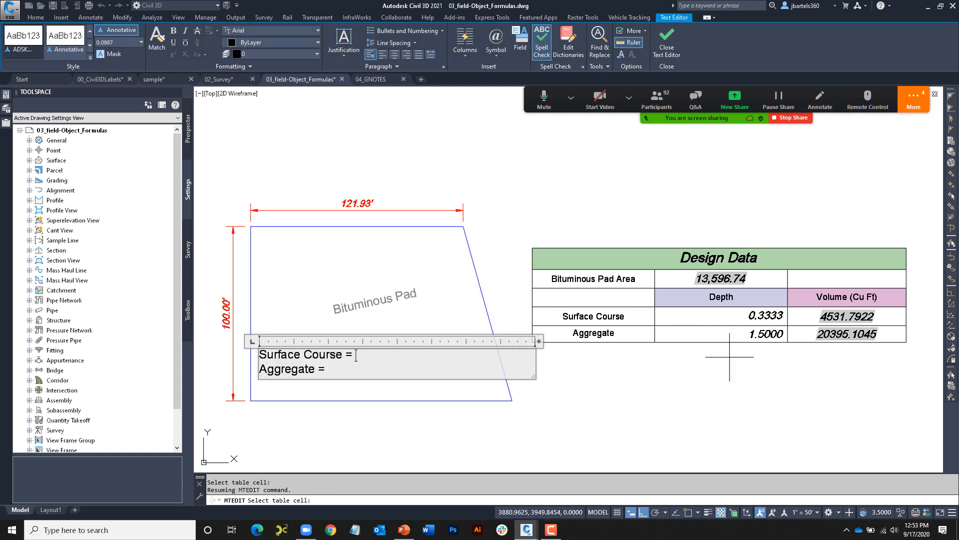
left_click(808, 315)
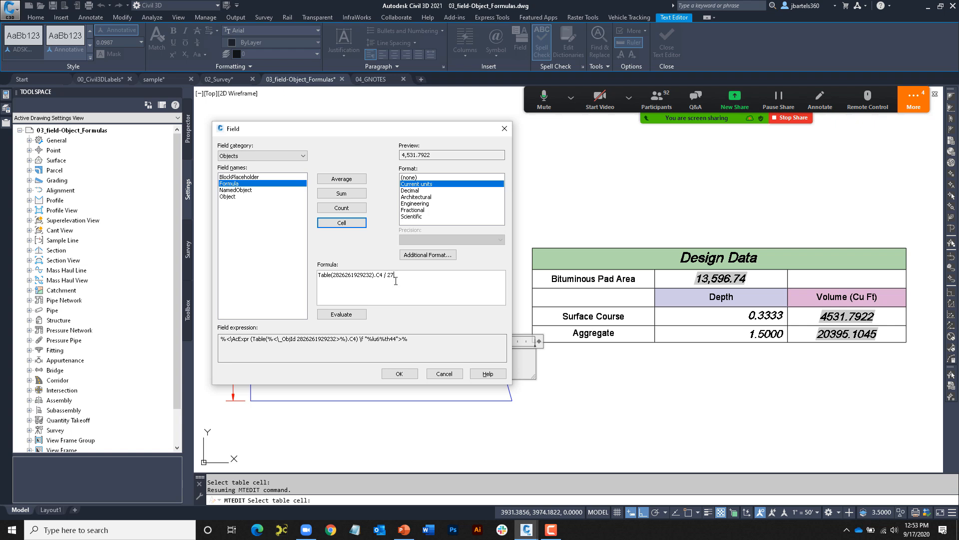
left_click(365, 314)
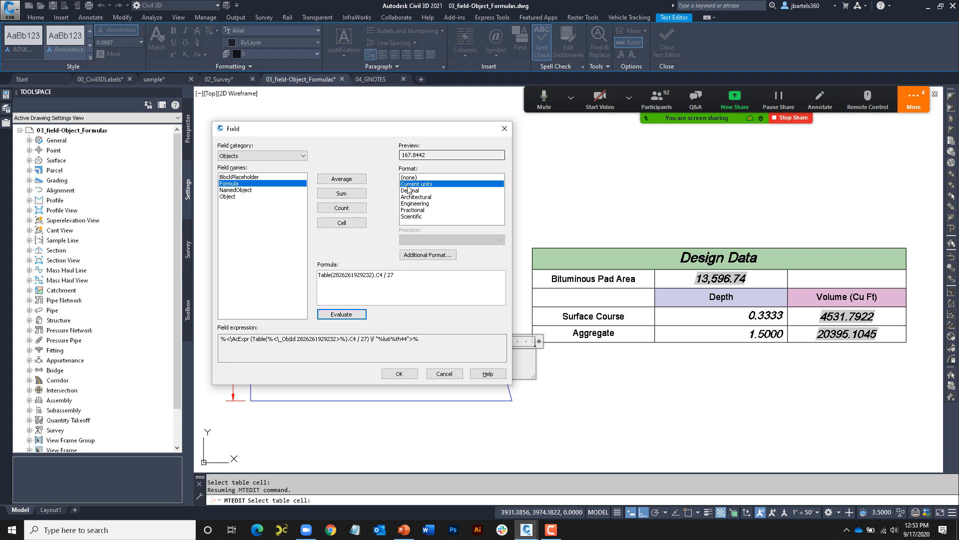
- Format the field as 0.00 decimal with a 'Cu. Yds.' suffix, reading 167.84 Cu. Yds
left_click(409, 191)
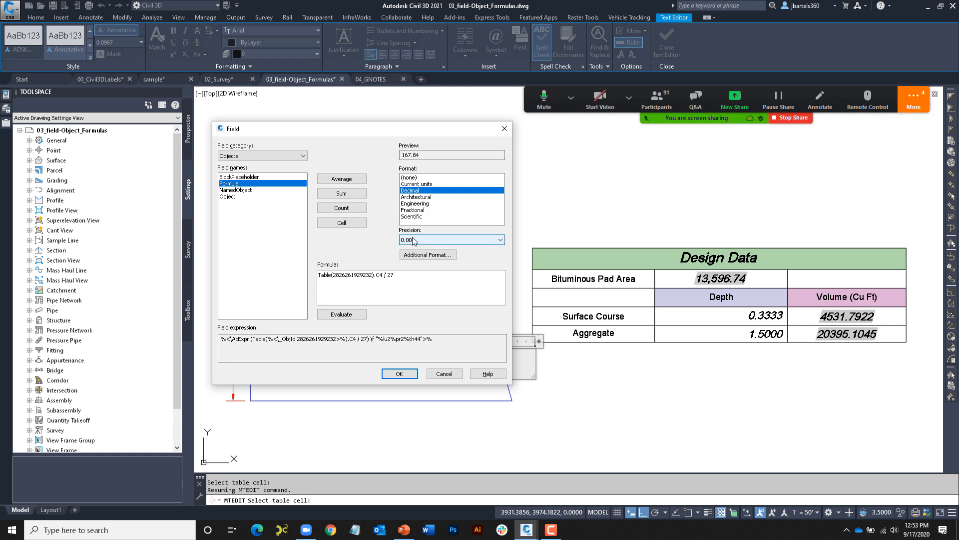
left_click(414, 255)
left_click(480, 263)
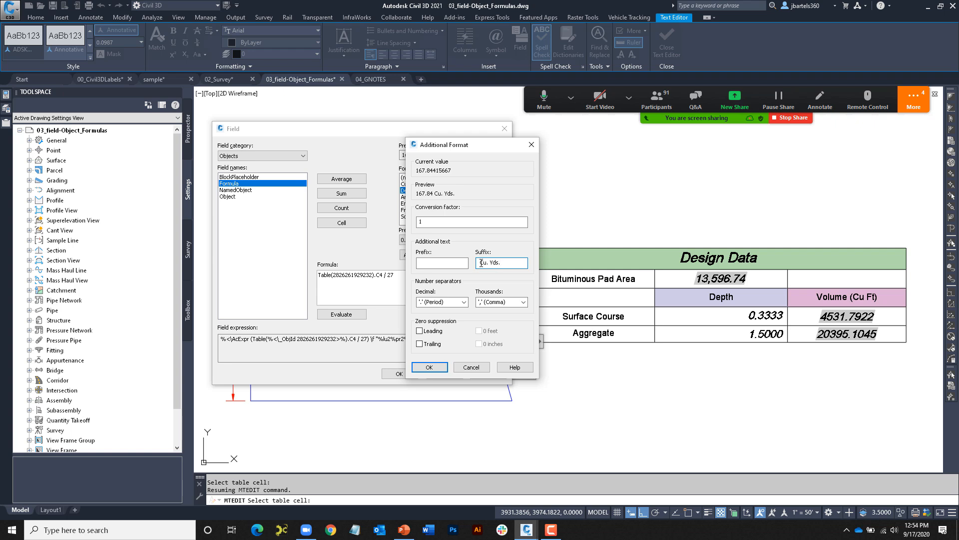
left_click(429, 367)
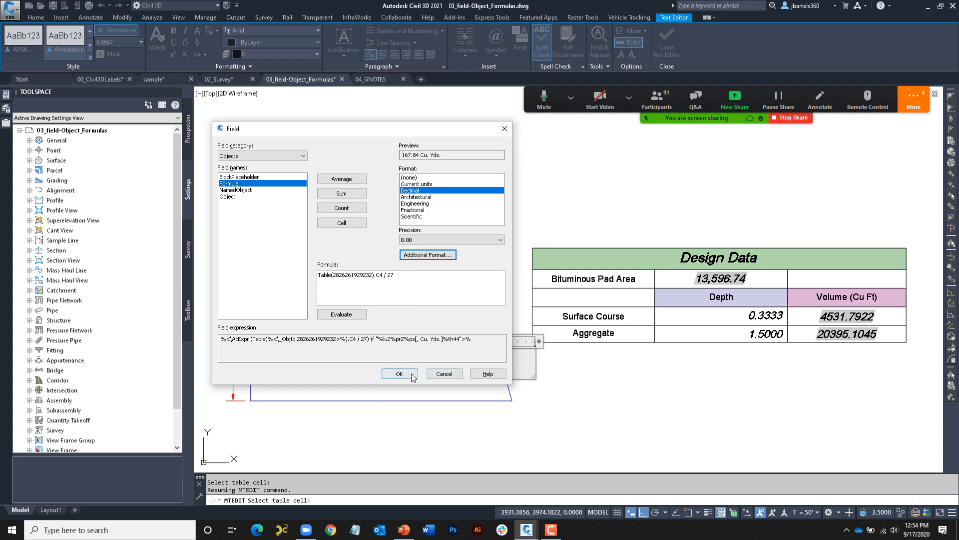
left_click(399, 374)
left_click(419, 415)
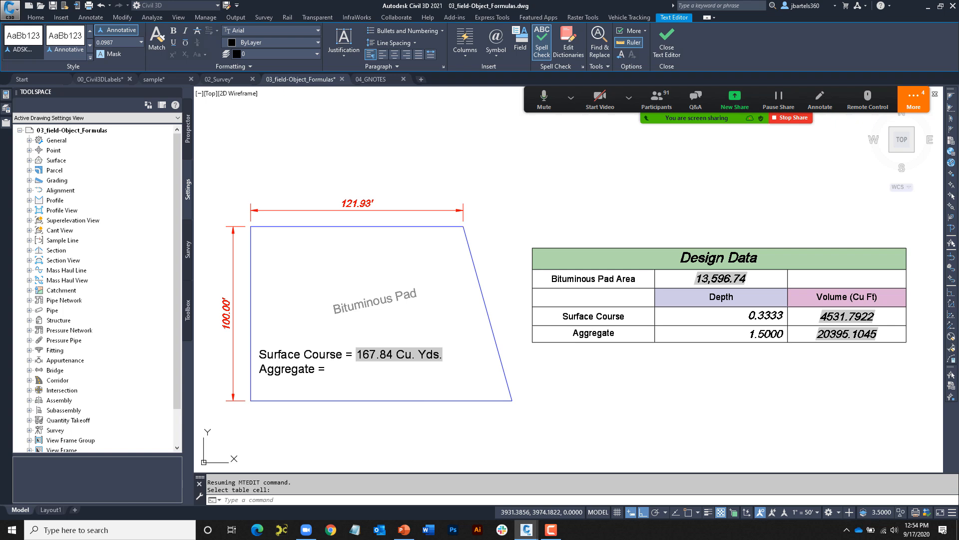
- Stretch the pad's top-right corner outward so the top edge reads 141.70', then regenerate
left_click(467, 236)
left_click(463, 227)
left_click(498, 226)
key("Escape")
key("Escape")
type("re")
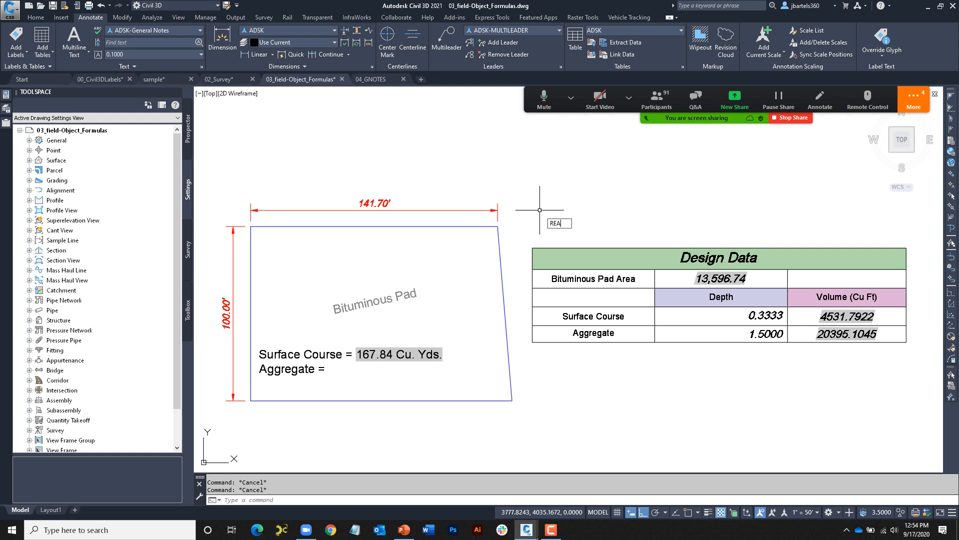
key("Return")
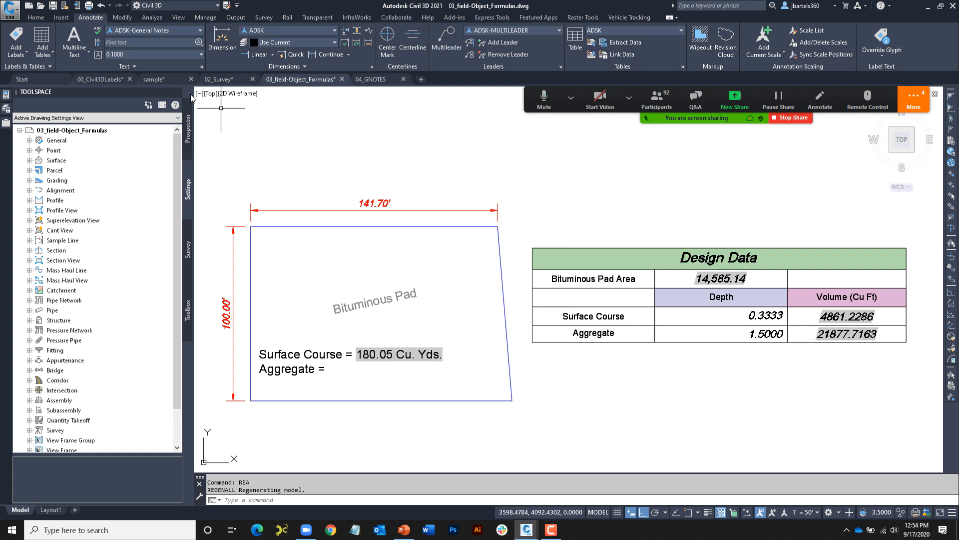
- Switch to sample.dwg and zoom out to show the whole alignment with both view frames
left_click(159, 79)
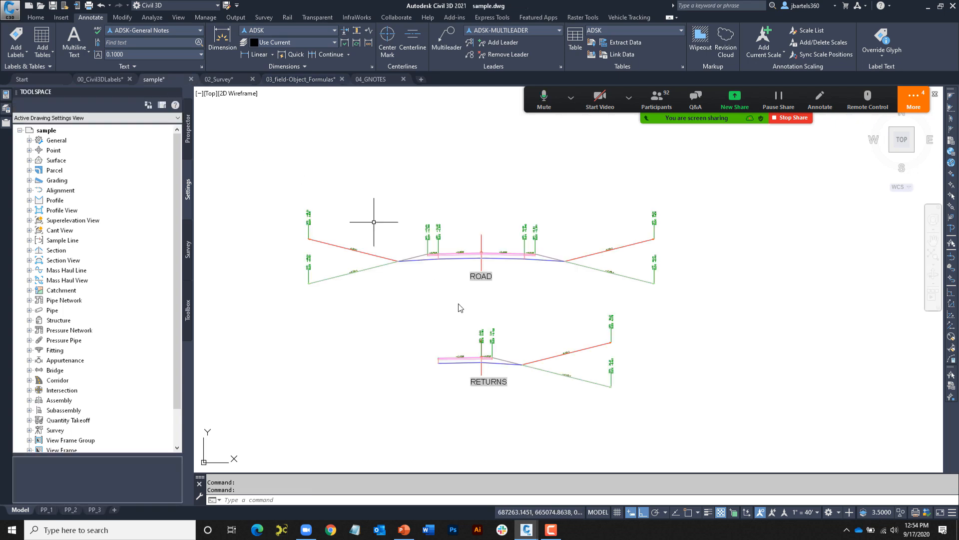
scroll(468, 314, "down", 7)
mouse_move(382, 278)
middle_mouse_down()
mouse_move(510, 298)
mouse_move(824, 277)
middle_mouse_up()
scroll(606, 286, "down", 4)
middle_click_drag(456, 218, 712, 334)
scroll(553, 277, "down", 3)
middle_click_drag(546, 274, 769, 310)
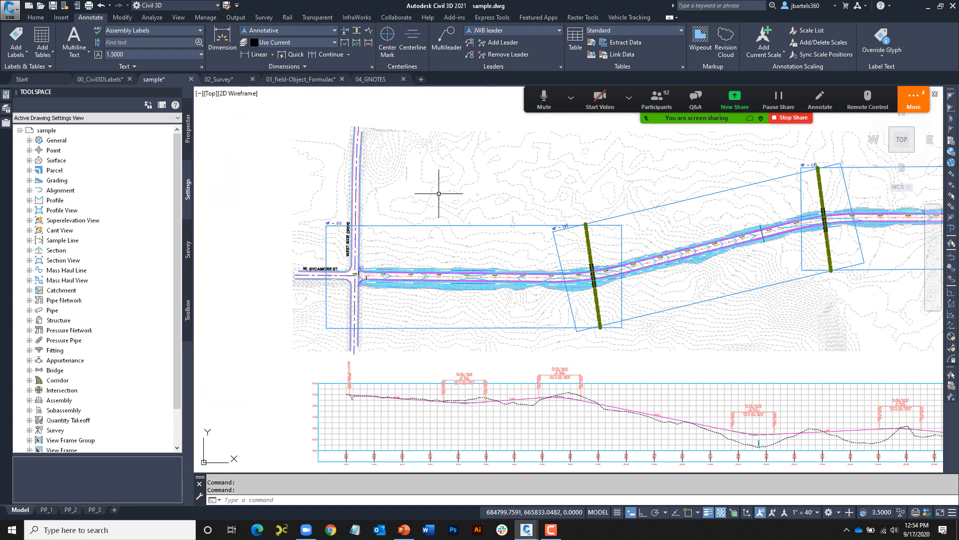
- Zoom in close on the area above the alignment near view frame VF-(2)
scroll(431, 184, "up", 3)
scroll(443, 208, "up", 2)
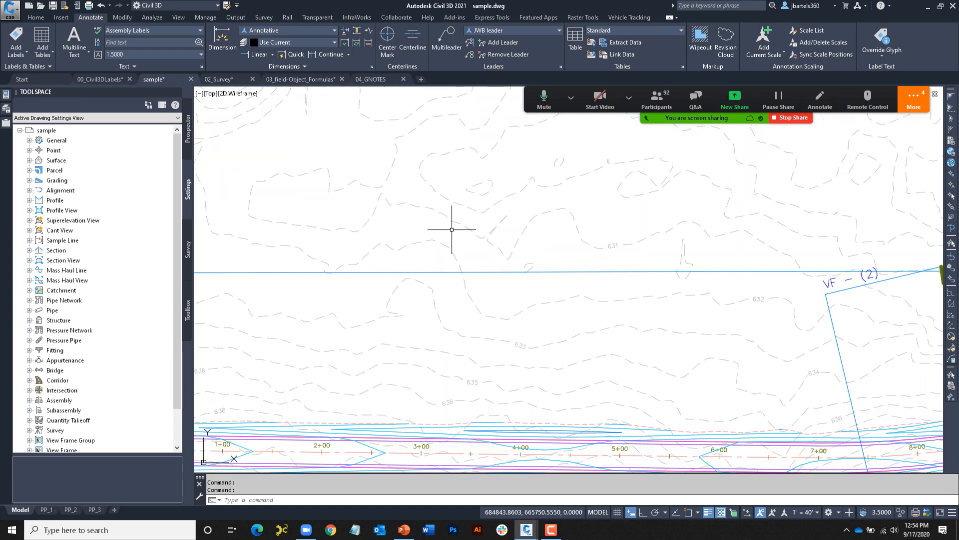
mouse_move(432, 255)
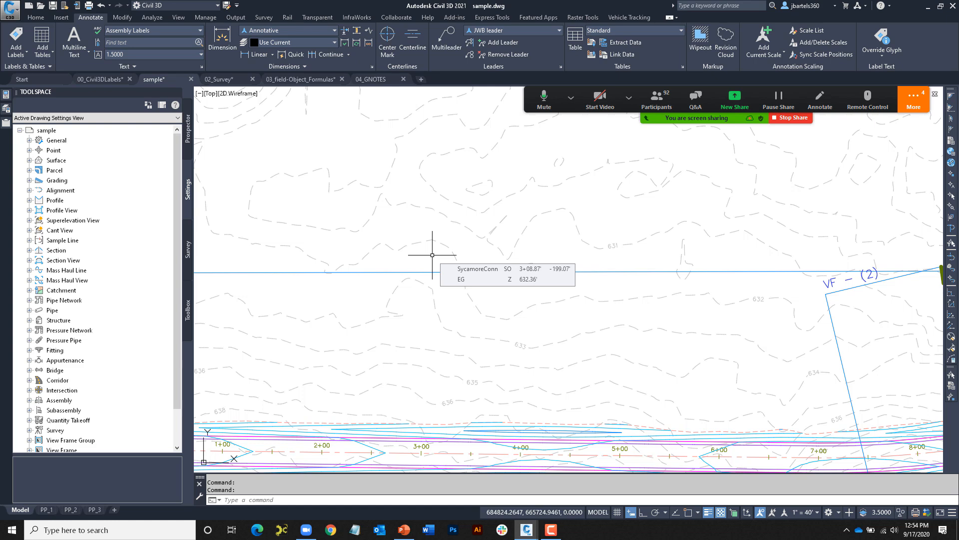
scroll(432, 255, "down", 6)
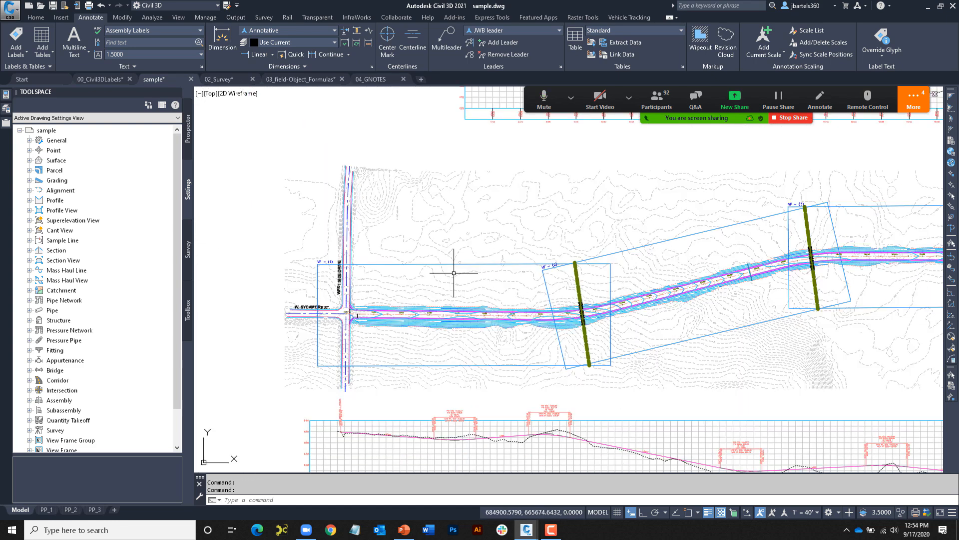
middle_click_drag(456, 272, 407, 278)
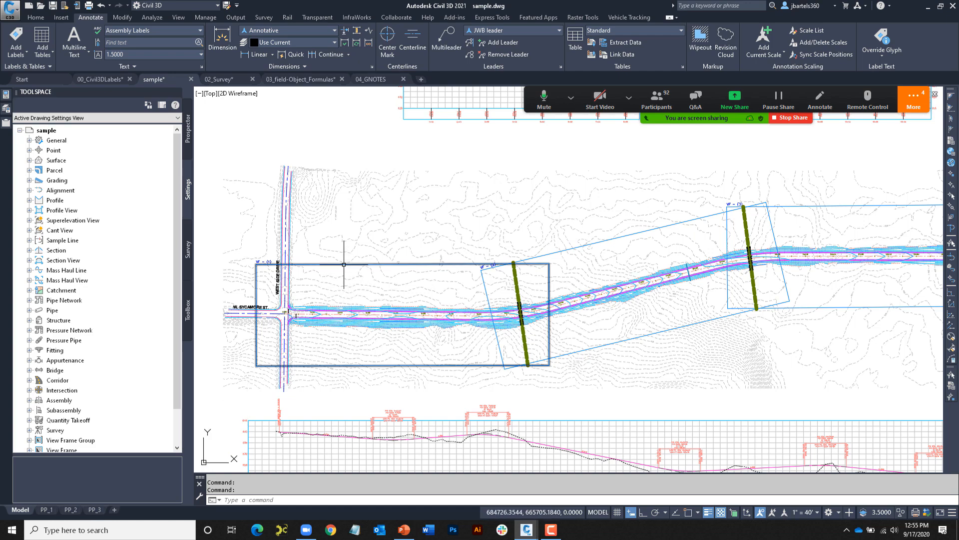
scroll(349, 259, "up", 6)
middle_click_drag(351, 297, 357, 272)
scroll(441, 267, "up", 1)
- Make Viewports the current text style
left_click(195, 30)
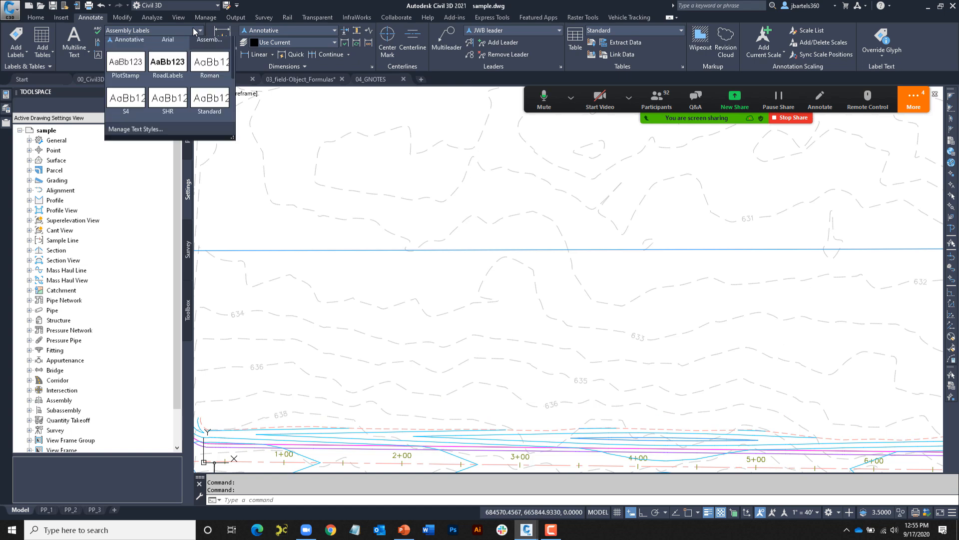
scroll(184, 116, "down", 4)
scroll(151, 122, "down", 1)
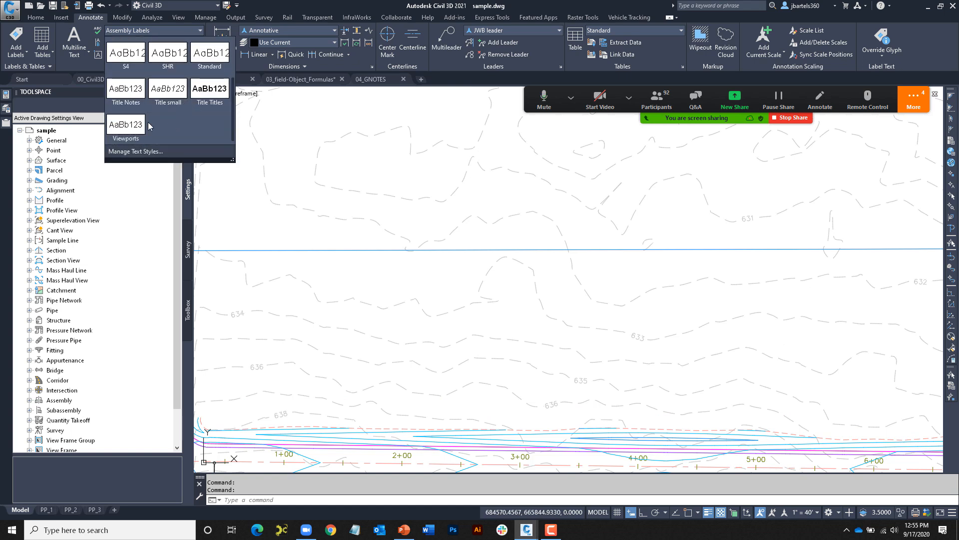
left_click(152, 127)
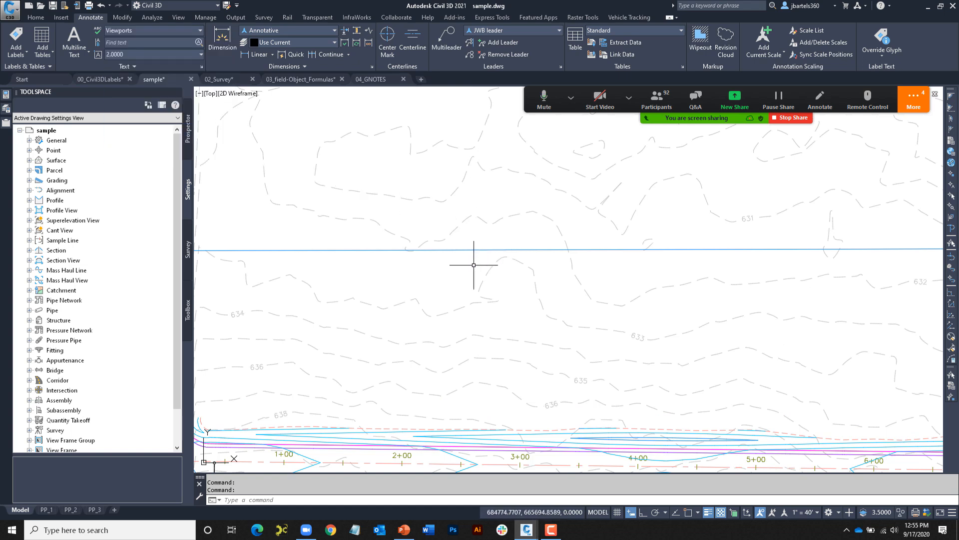
- Start single-line text above the alignment with a rotation of 0
mouse_move(472, 263)
type("text")
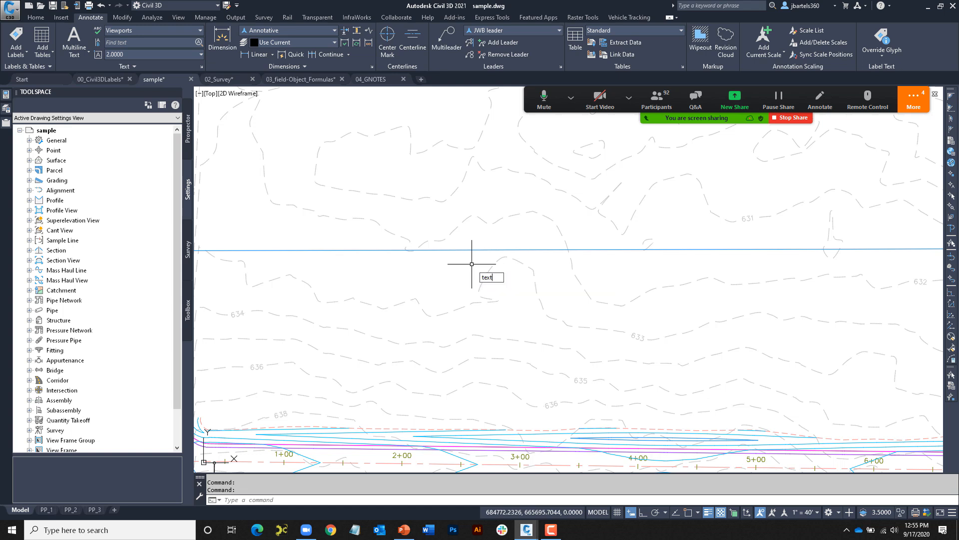
key("Return")
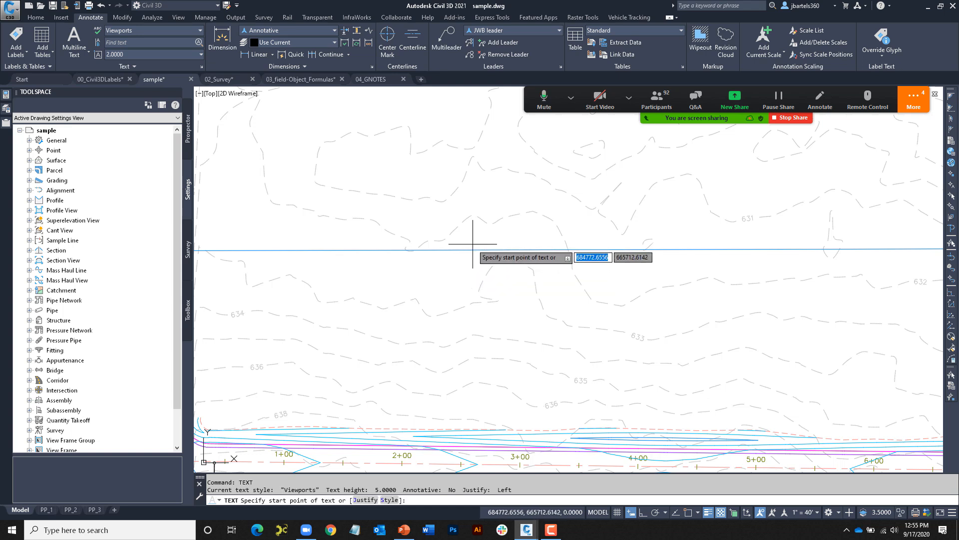
left_click(473, 246)
key("Return")
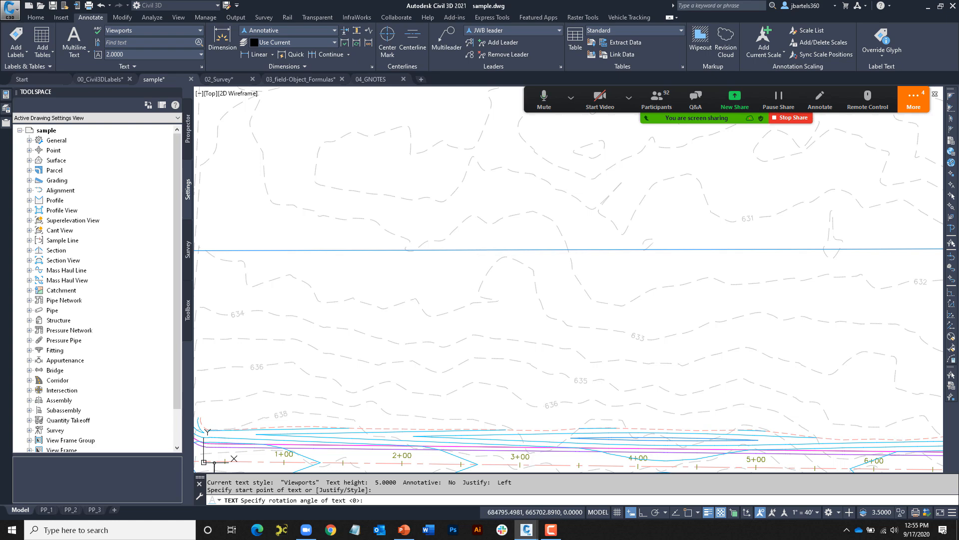
scroll(510, 262, "up", 2)
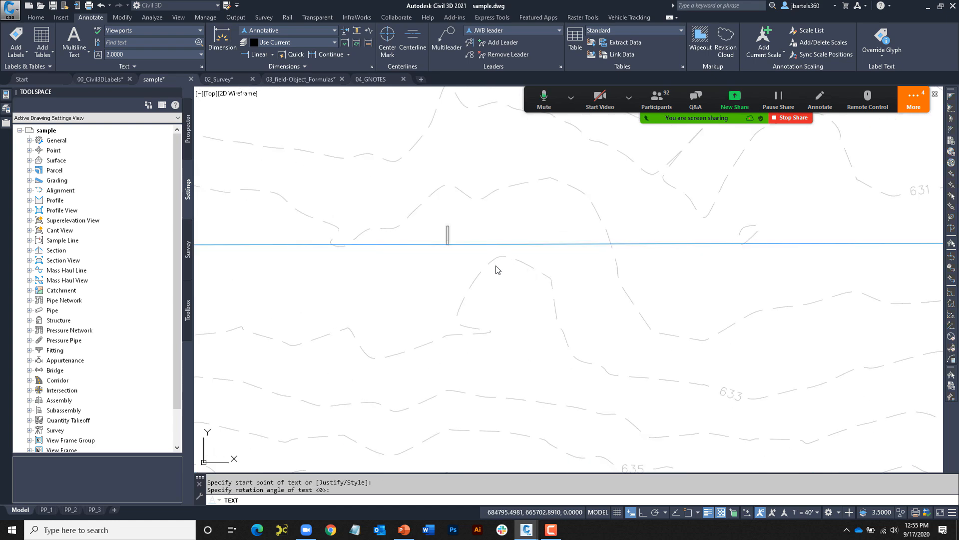
- Insert a hyperlink field to layout PP_1 displaying 'Ctrl+Click here to view layout'
key("ctrl+f")
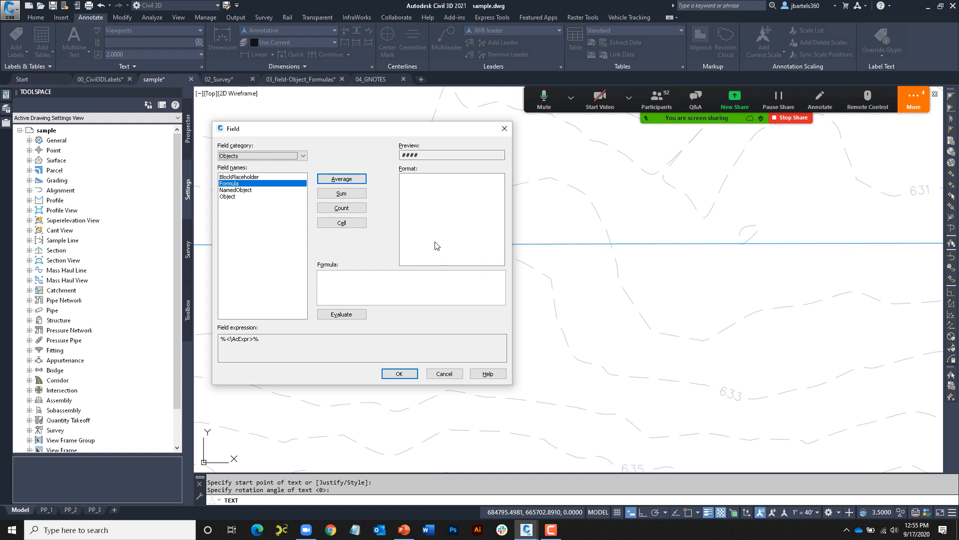
left_click(304, 157)
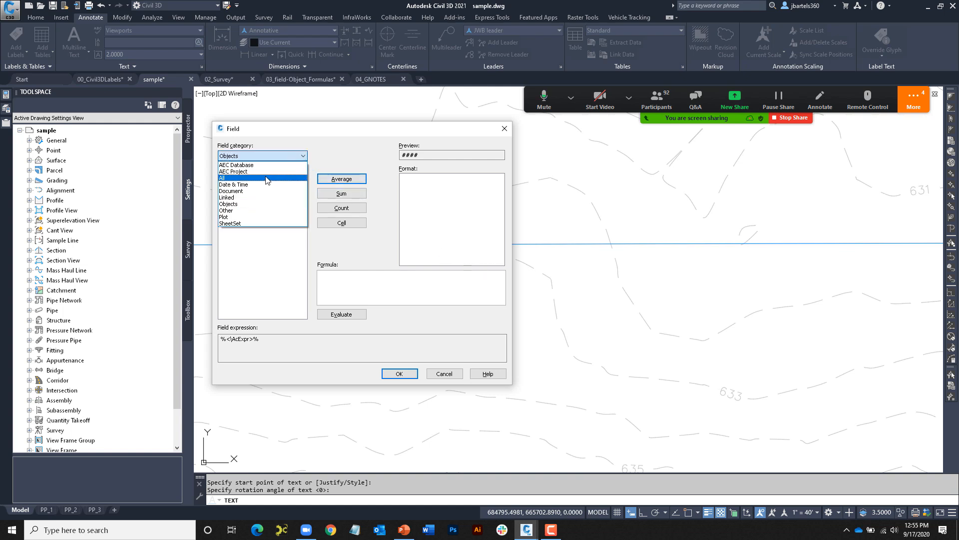
left_click(234, 198)
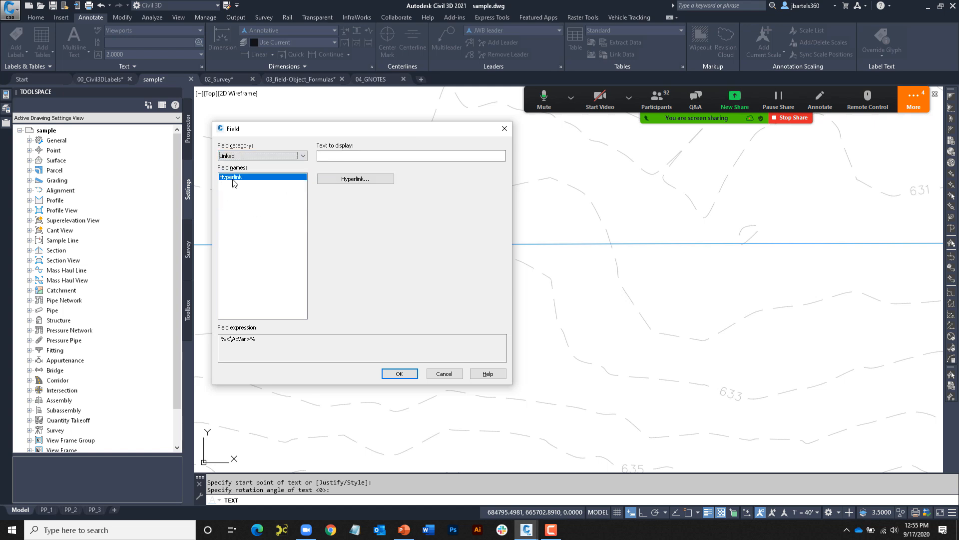
left_click(344, 180)
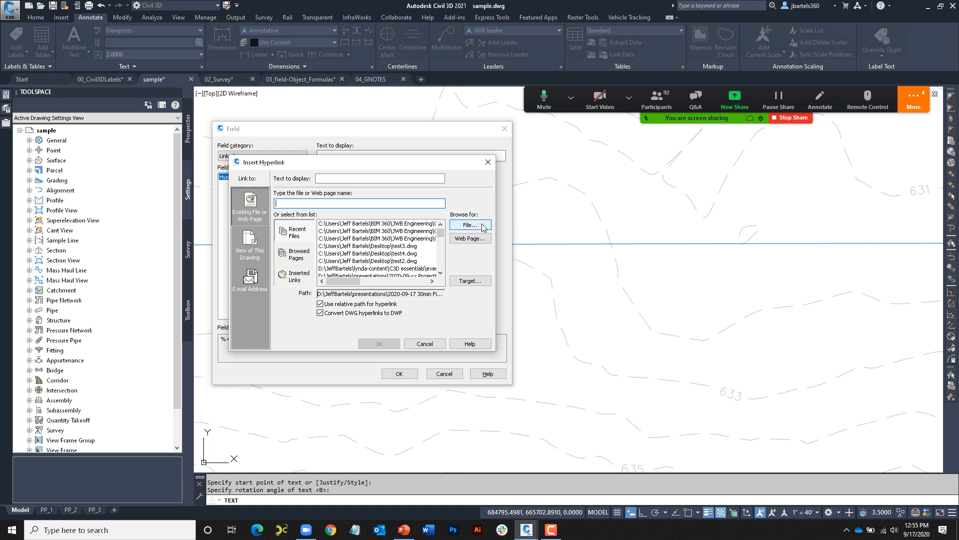
left_click(470, 281)
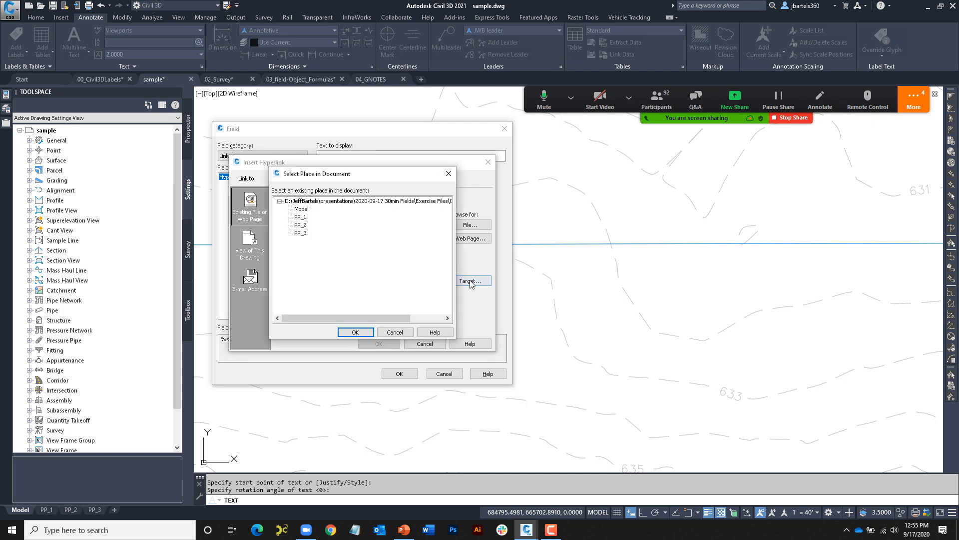
left_click(301, 218)
left_click(354, 332)
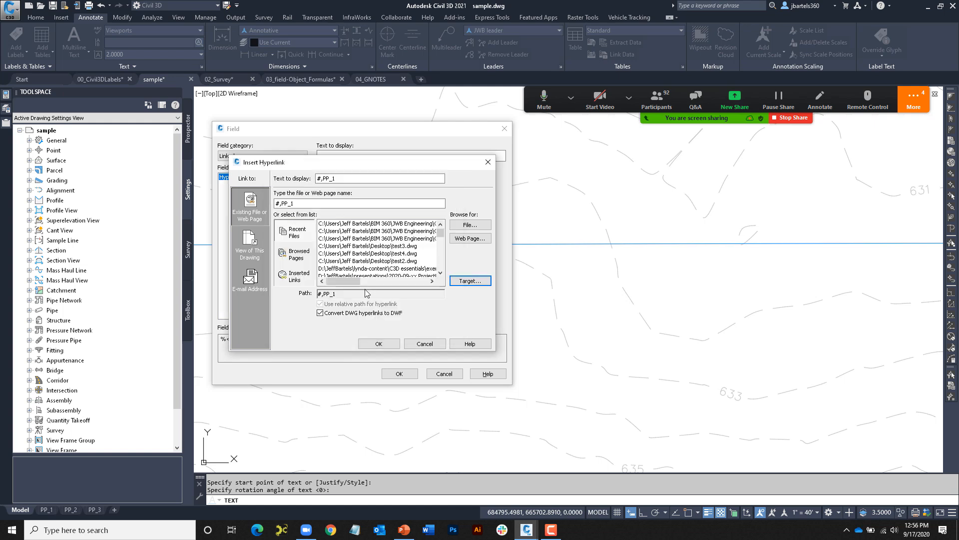
left_click_drag(342, 178, 316, 178)
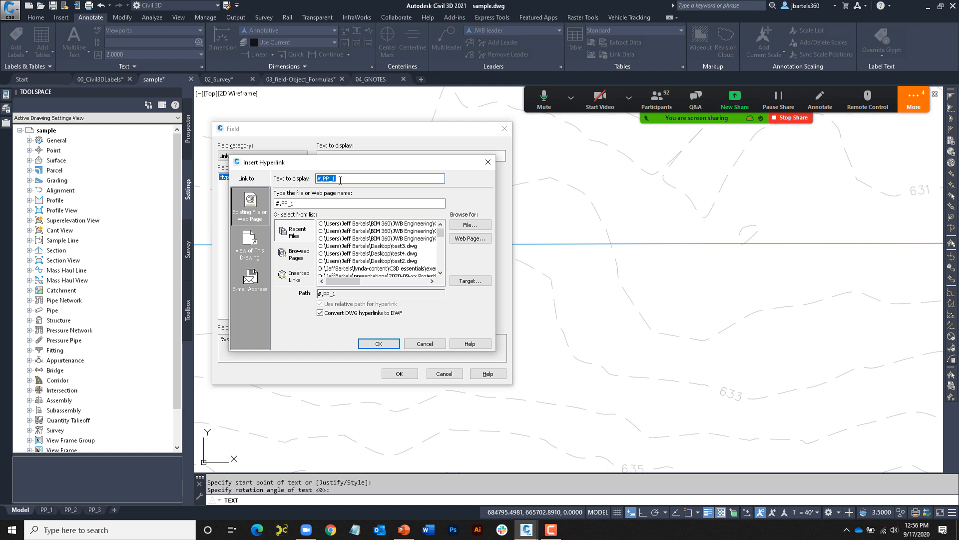
type("C")
left_click(378, 344)
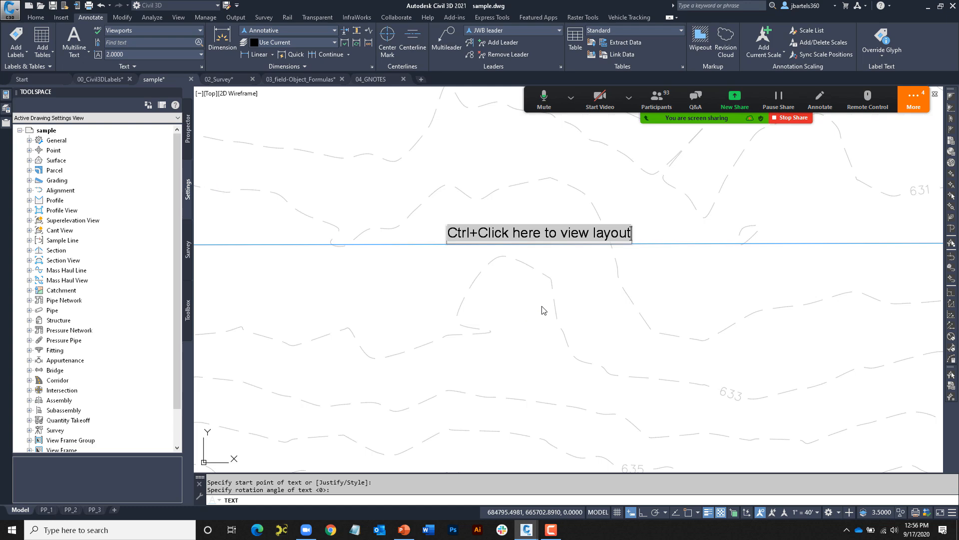
key("Escape")
key("Escape")
scroll(563, 299, "down", 3)
scroll(561, 253, "up", 5)
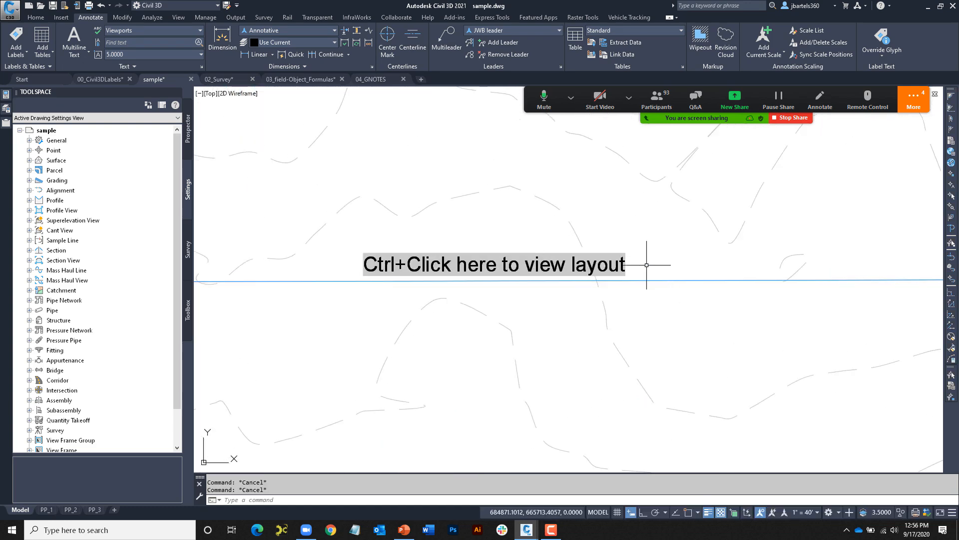
left_click(621, 252)
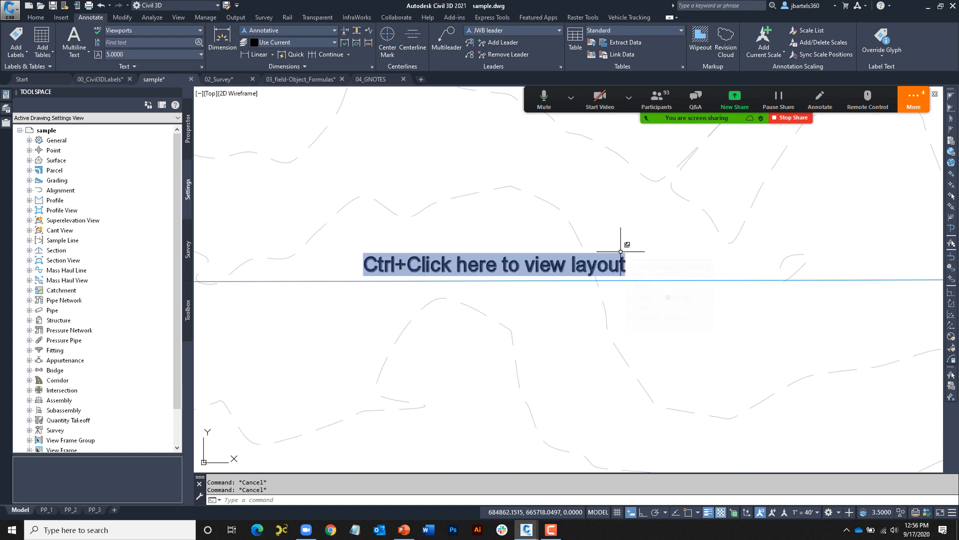
left_click(620, 251, "ctrl")
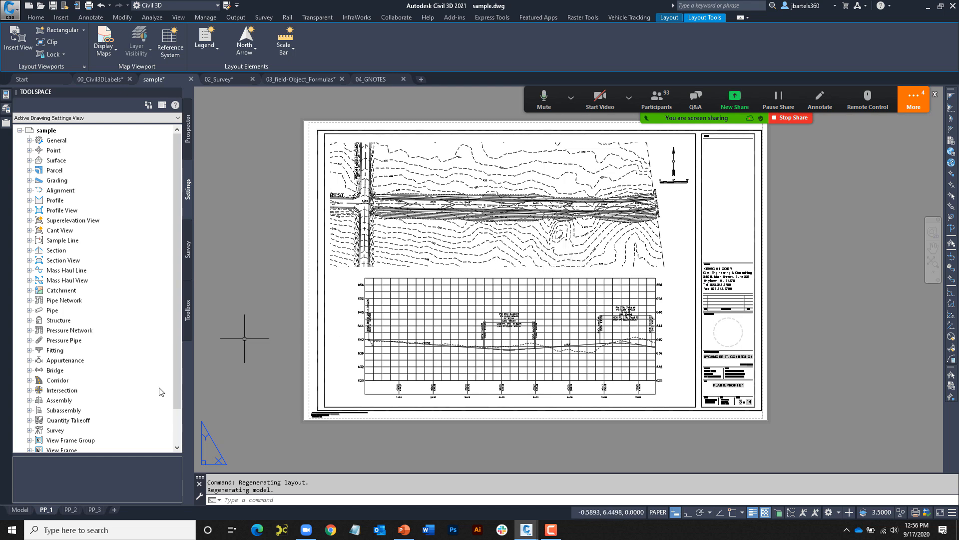
left_click(20, 509)
key("Escape")
key("Escape")
scroll(484, 336, "down", 3)
scroll(460, 390, "up", 10)
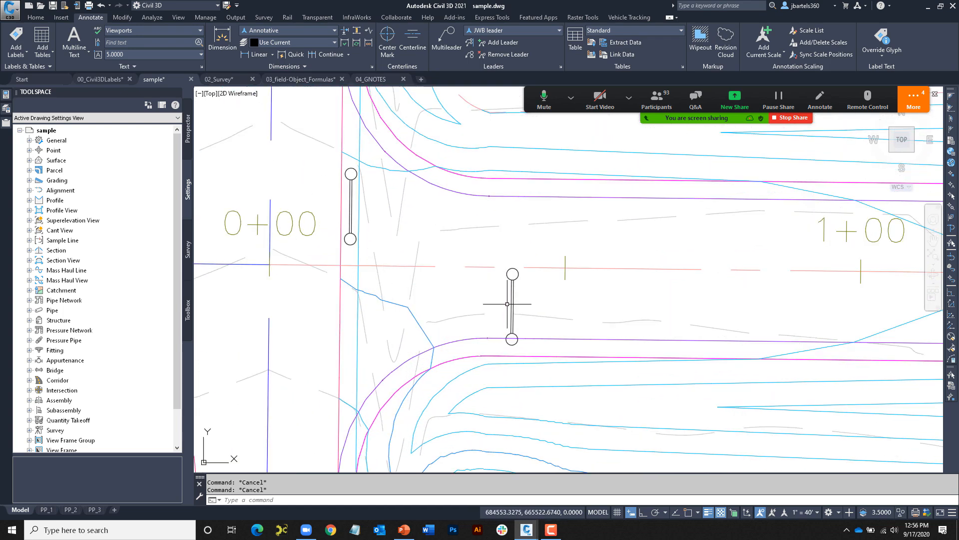
- Switch to 04_GNOTES.dwg, frame the Road Closure Detail, and run VIEW
left_click(372, 80)
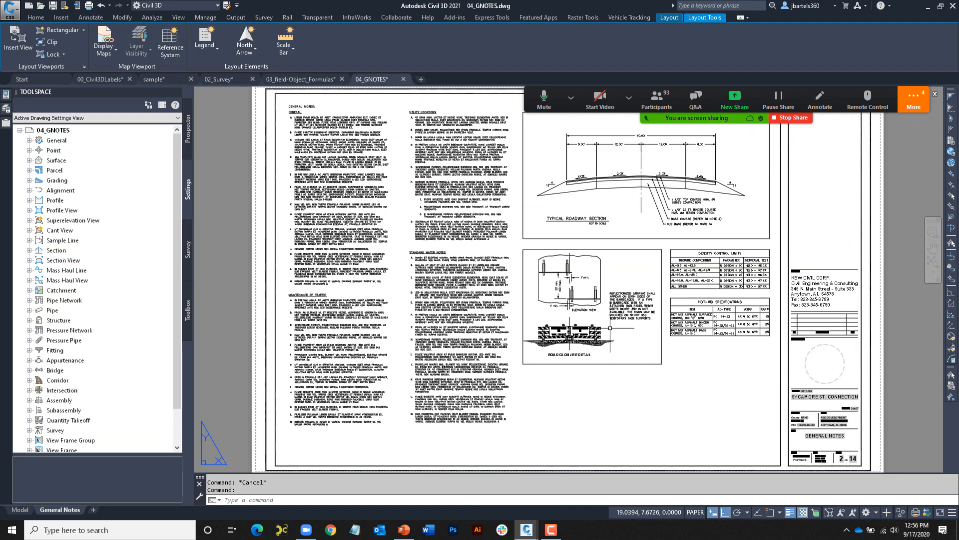
scroll(610, 329, "up", 5)
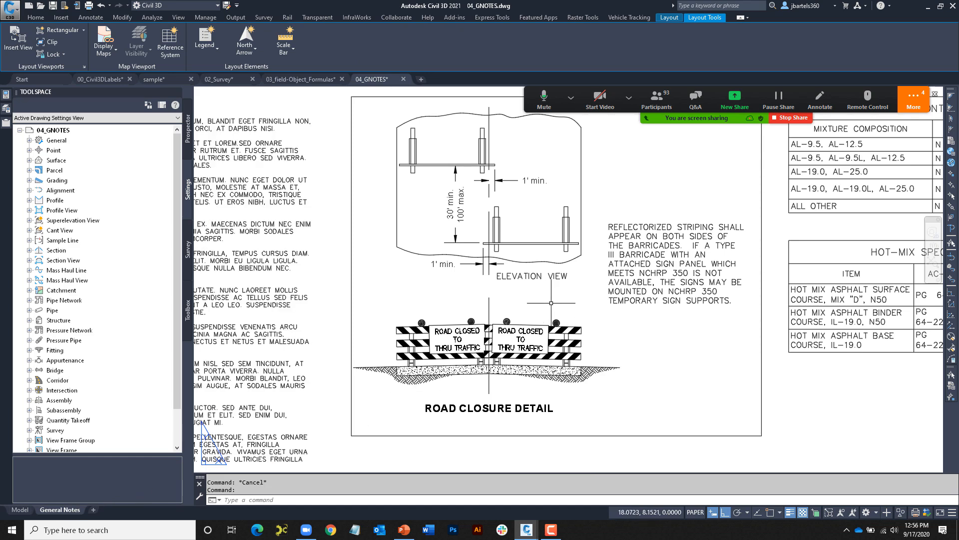
scroll(518, 306, "down", 1)
scroll(523, 305, "down", 1)
middle_click_drag(543, 303, 494, 325)
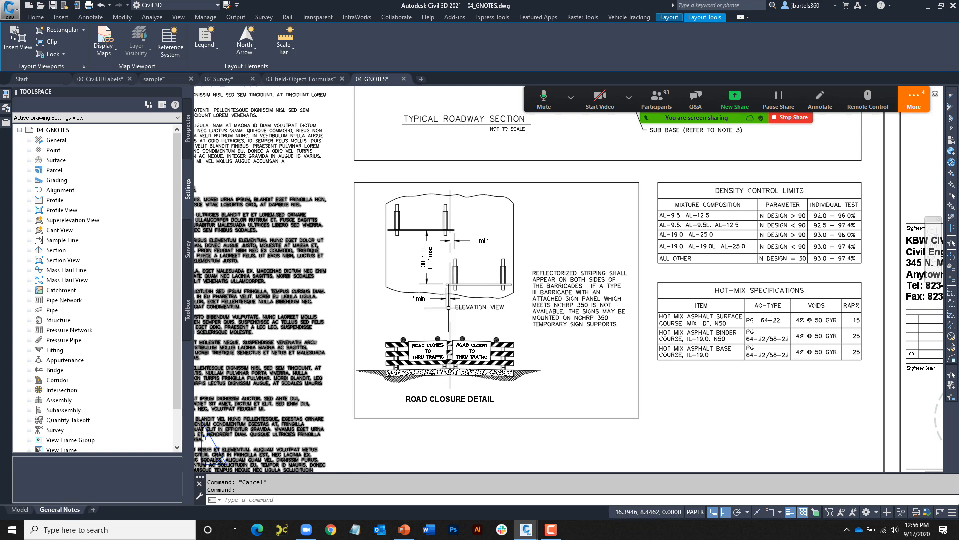
scroll(515, 307, "up", 2)
middle_click_drag(484, 309, 562, 300)
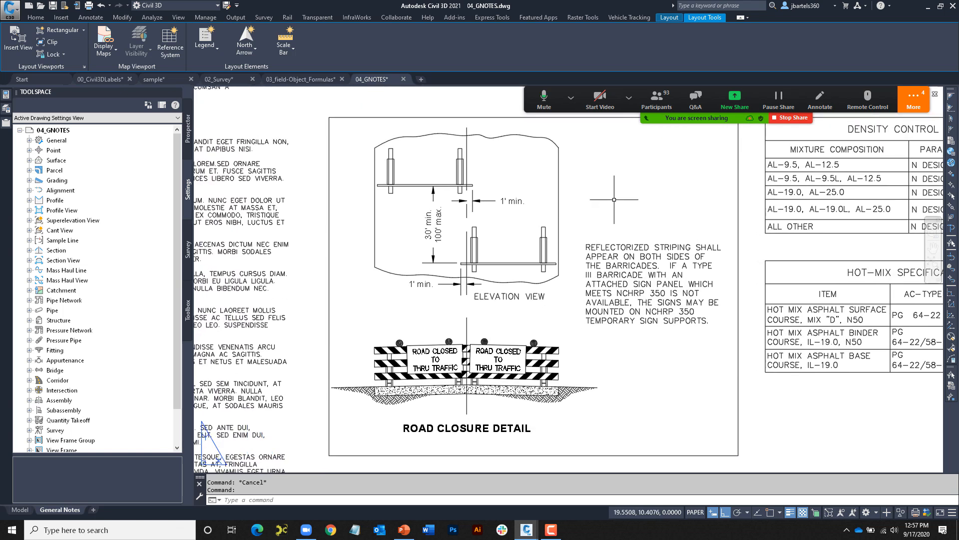
type("view")
key("Return")
- Create a named view 'Closure Detail' of the current framing and save 04_GNOTES.dwg
left_click(580, 223)
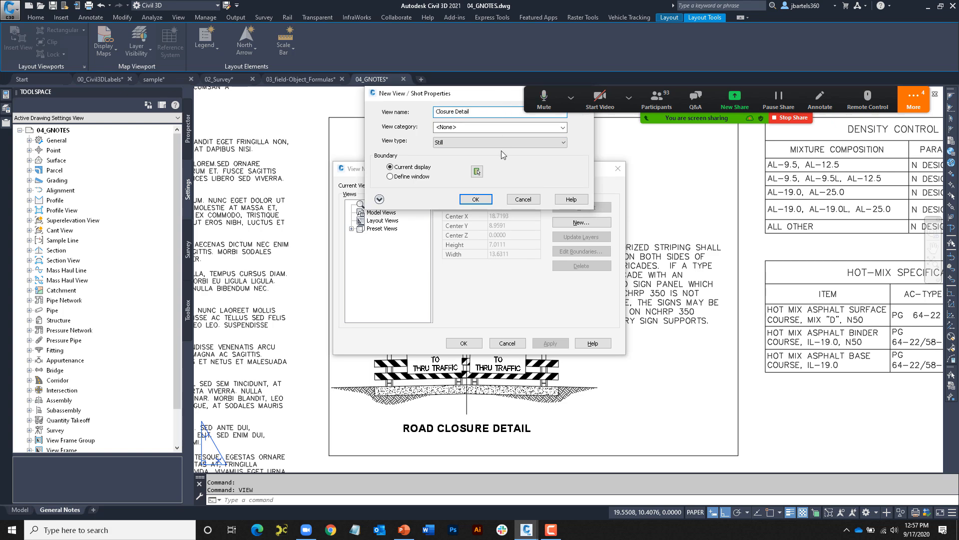
left_click(479, 199)
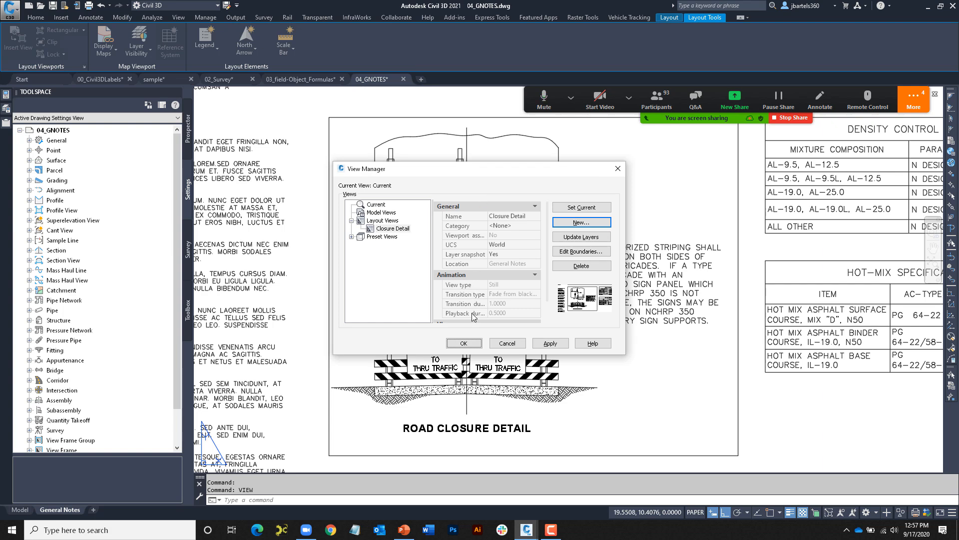
left_click(465, 343)
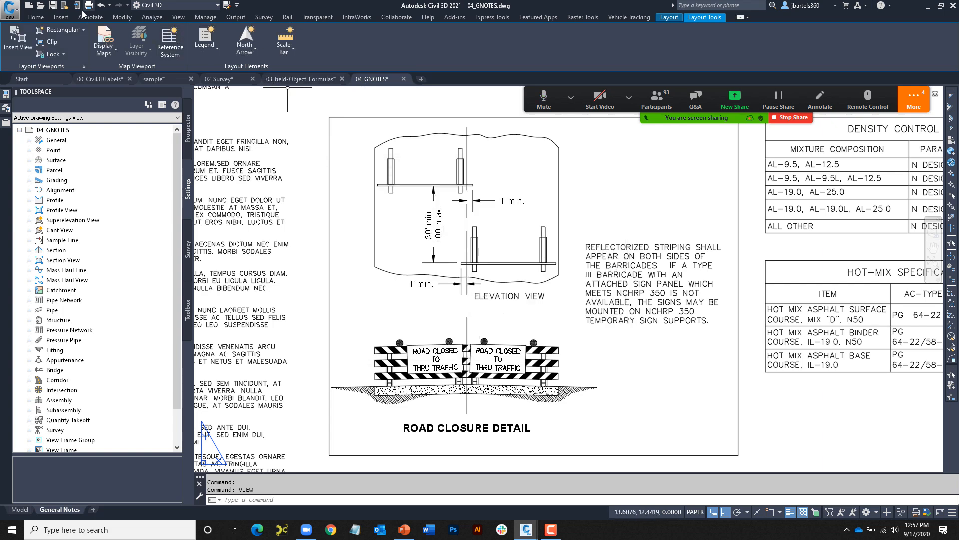
key("ctrl+s")
- Recheck the Closure Detail view in the View Manager, then close 04_GNOTES.dwg
type("view")
key("Return")
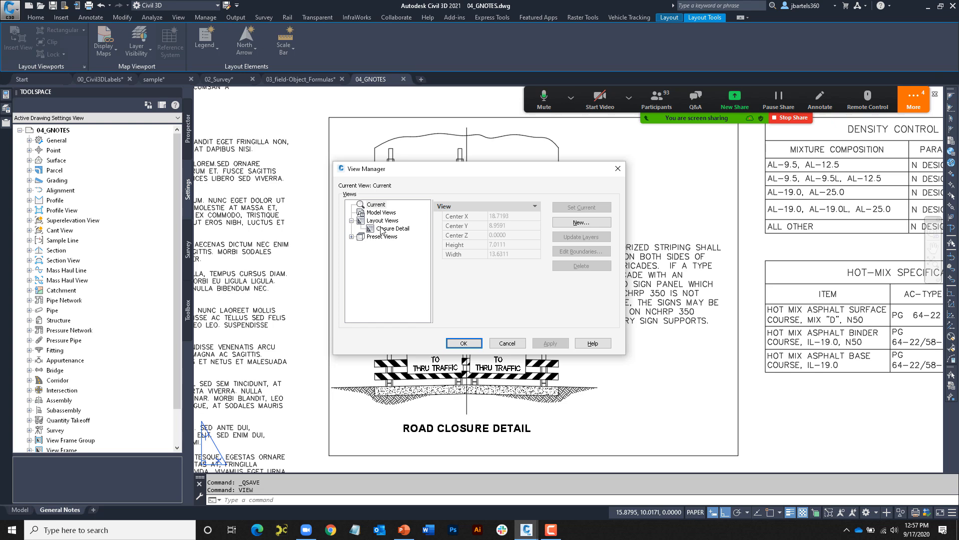
left_click(618, 169)
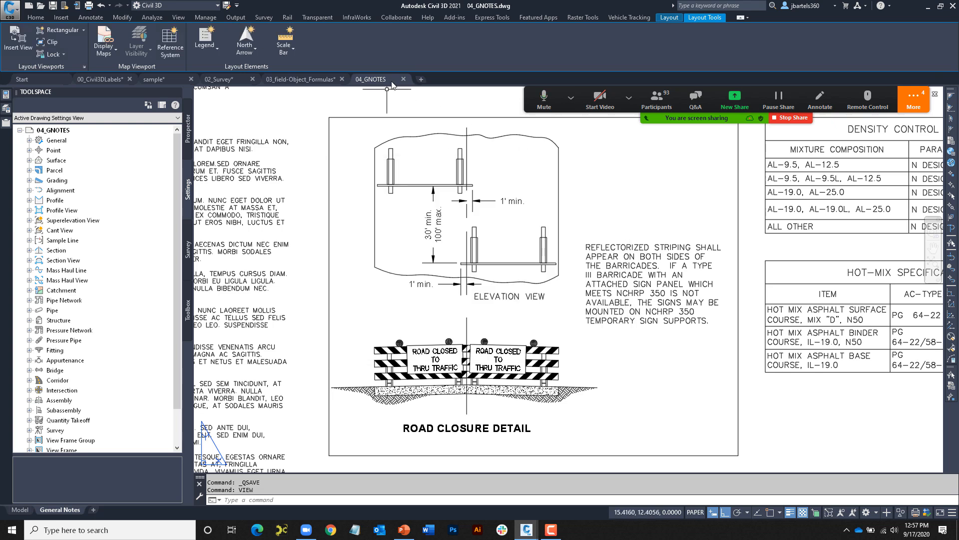
key("ctrl+F4")
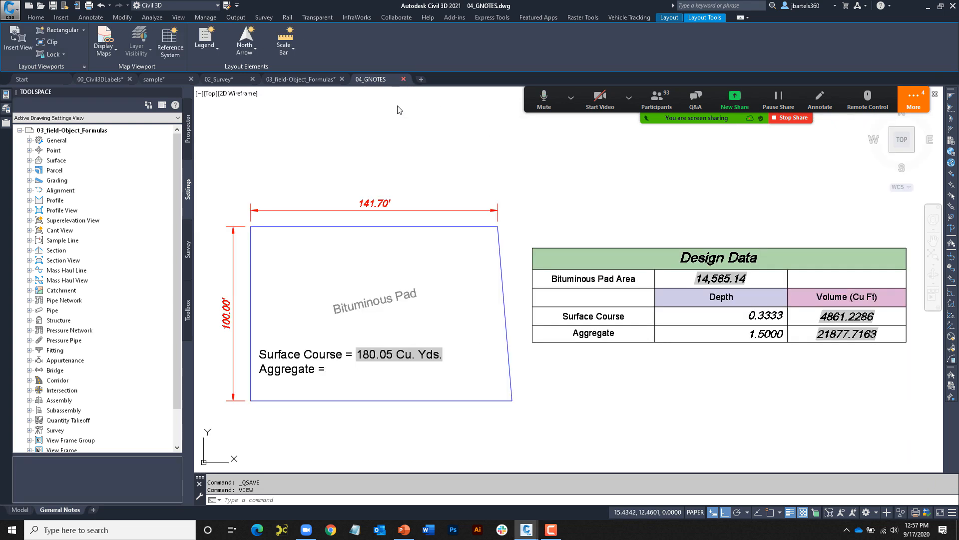
- Back in sample.dwg, start single-line text at a new point with rotation 0
left_click(154, 80)
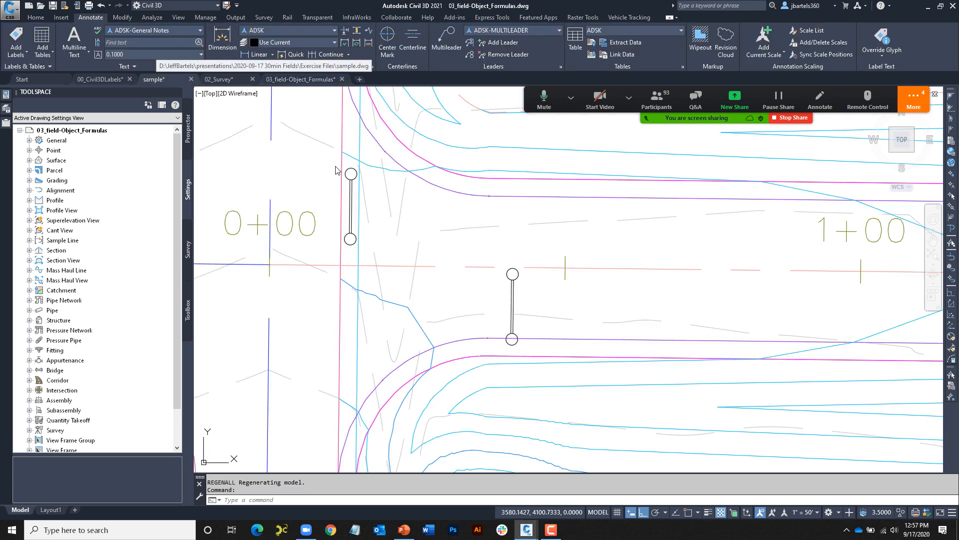
middle_click_drag(572, 313, 472, 300)
scroll(472, 299, "up", 1)
type("text")
key("Return")
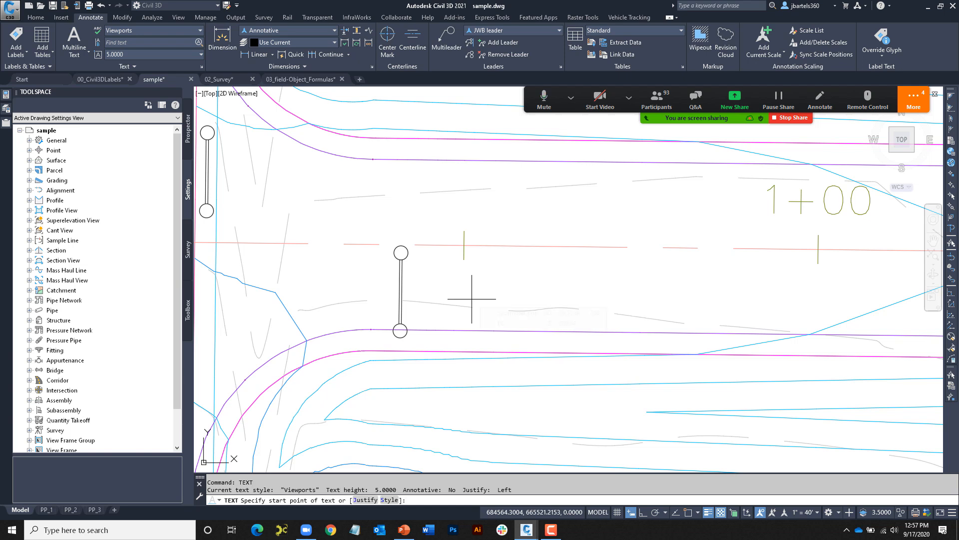
left_click(442, 296)
key("Return")
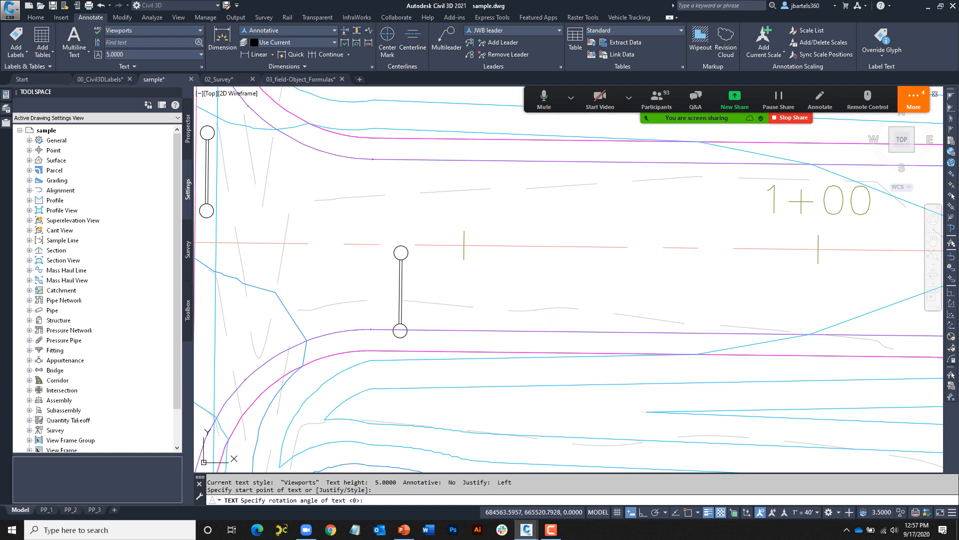
- Add a hyperlink field targeting the Closure Detail view in 04_GNOTES.dwg
key("ctrl+f")
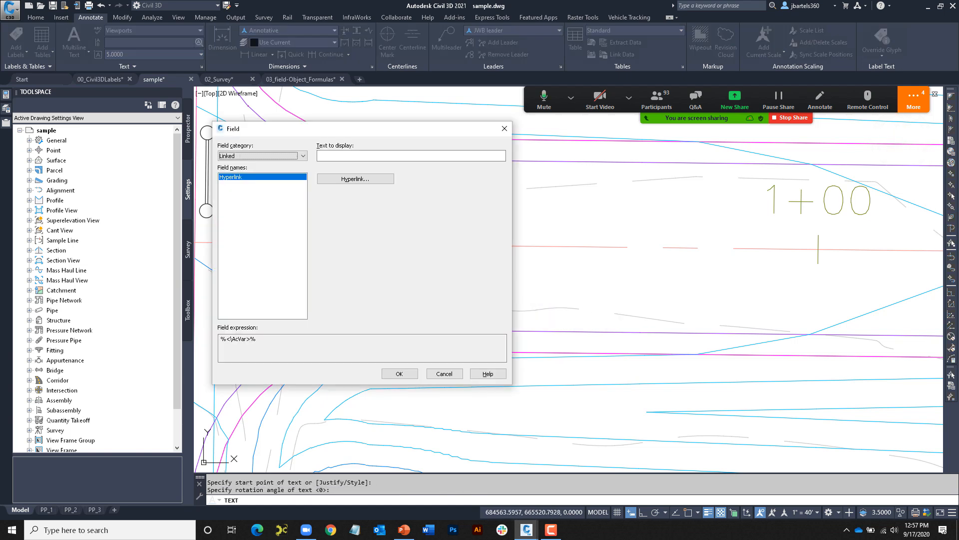
left_click(349, 179)
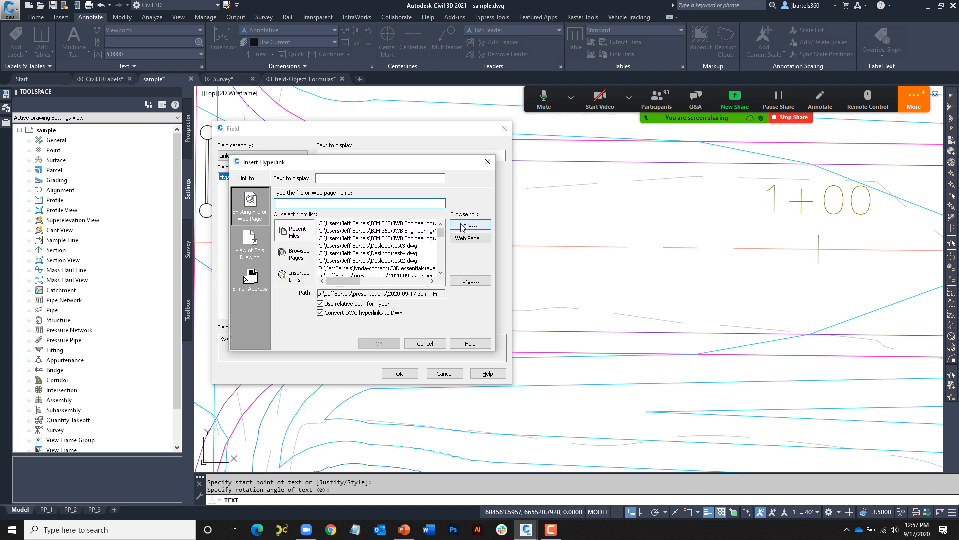
left_click(462, 225)
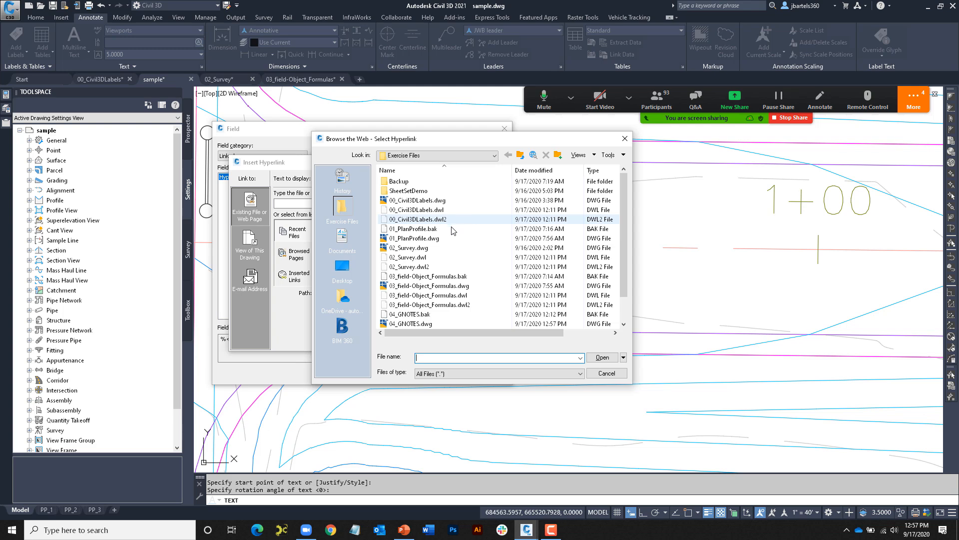
left_click(410, 324)
left_click(602, 357)
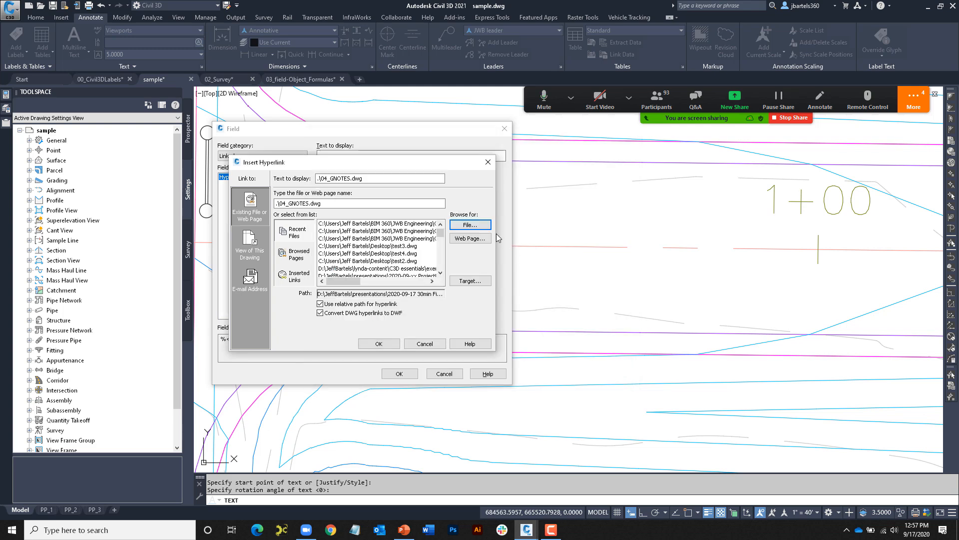
left_click(464, 281)
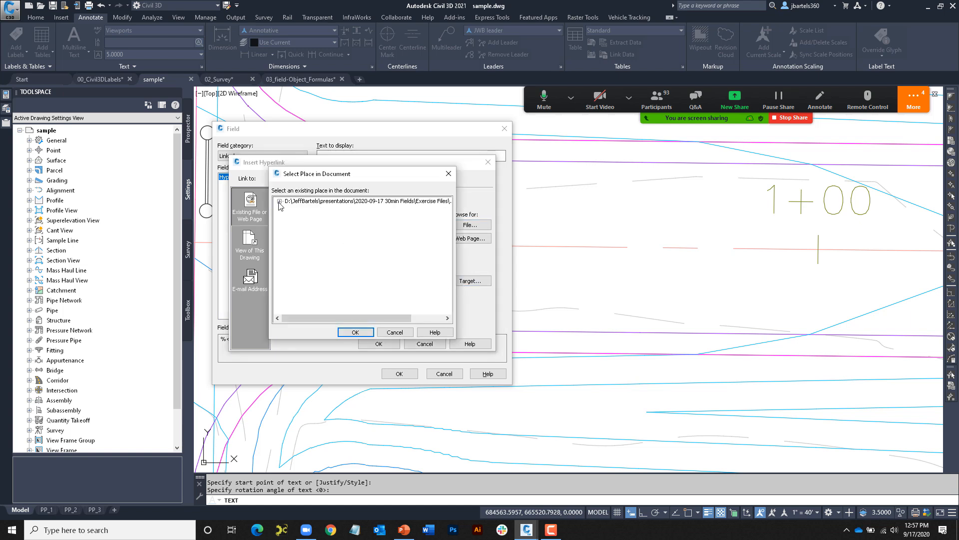
left_click(279, 201)
left_click(289, 217)
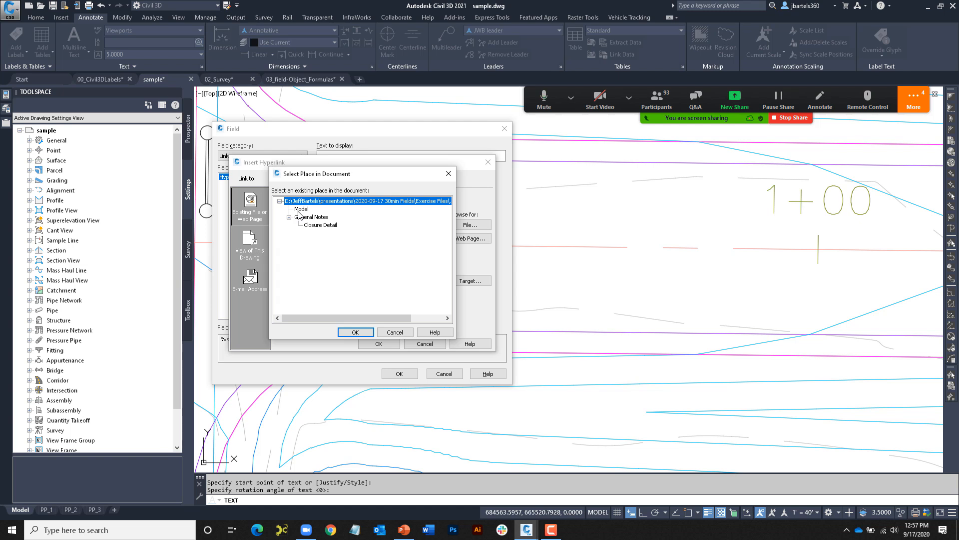
left_click(327, 226)
left_click(355, 332)
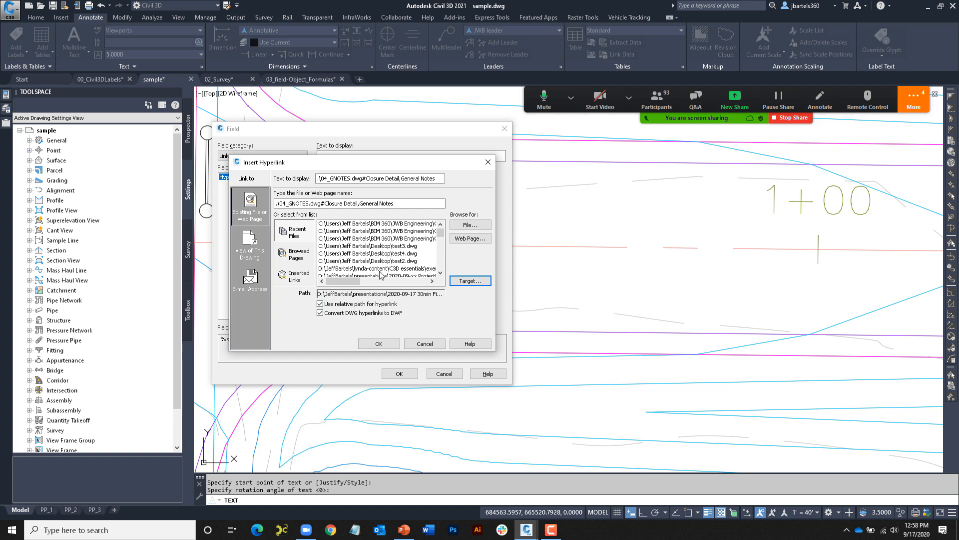
- Set the link's display text to 'Ctrl+Click here to view detail' and insert the field
left_click_drag(442, 179, 311, 179)
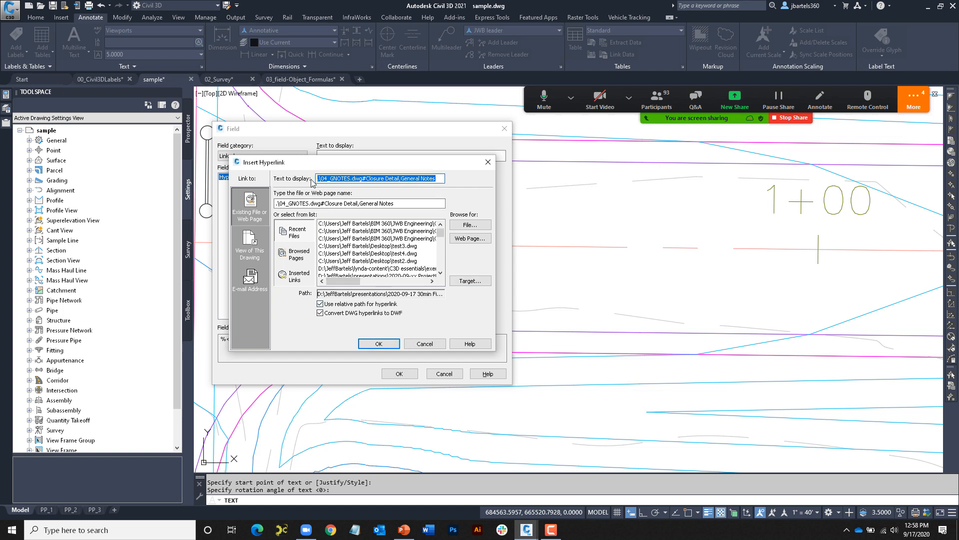
type("Ctrl+Click here to view detail")
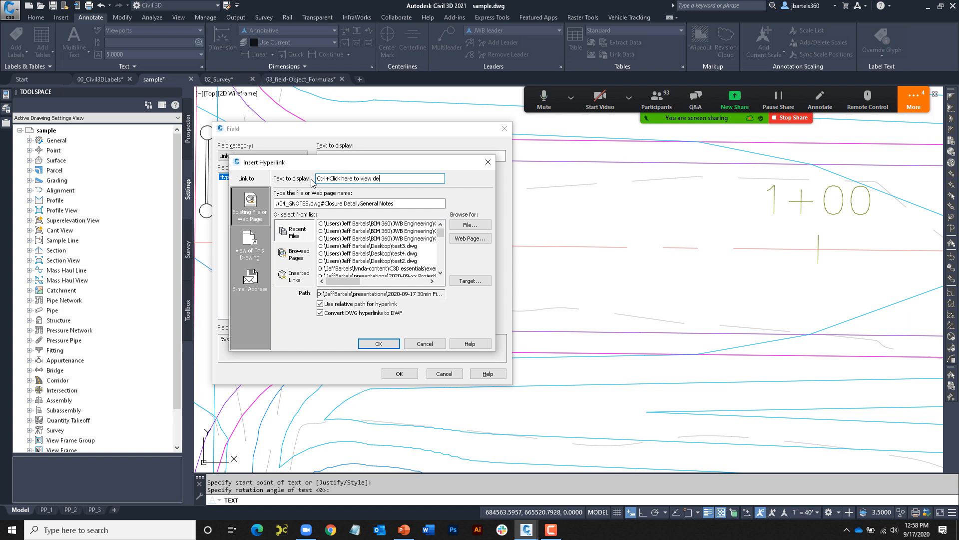
left_click(378, 343)
left_click(400, 374)
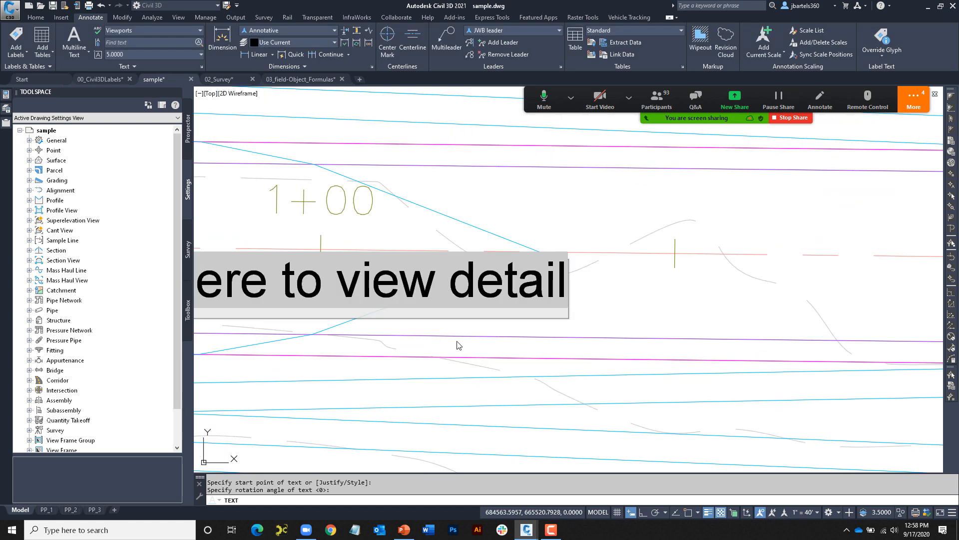
- Ctrl+click the new link to open 04_GNOTES.dwg on the Road Closure Detail, then close it
key("Escape")
key("Escape")
scroll(493, 353, "down", 4)
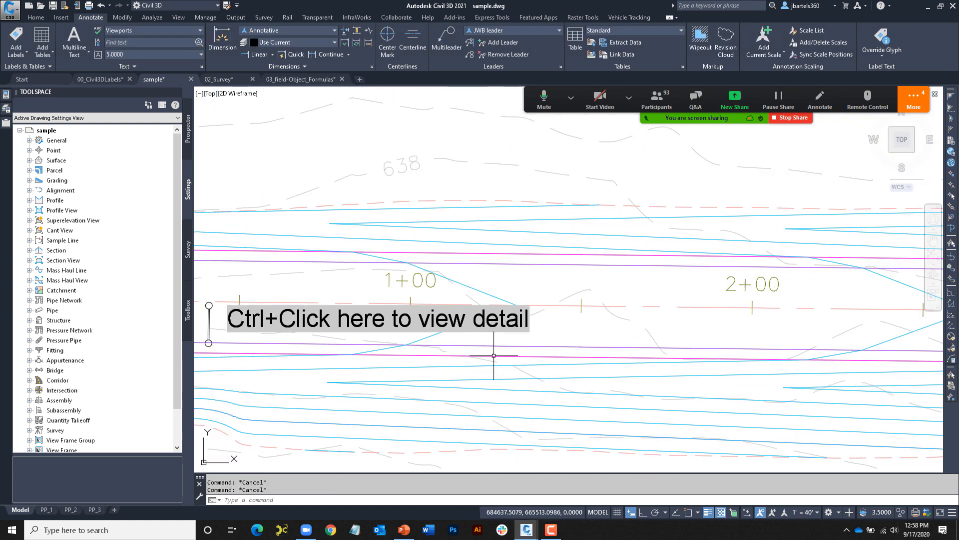
scroll(326, 355, "up", 2)
middle_click_drag(332, 360, 358, 351)
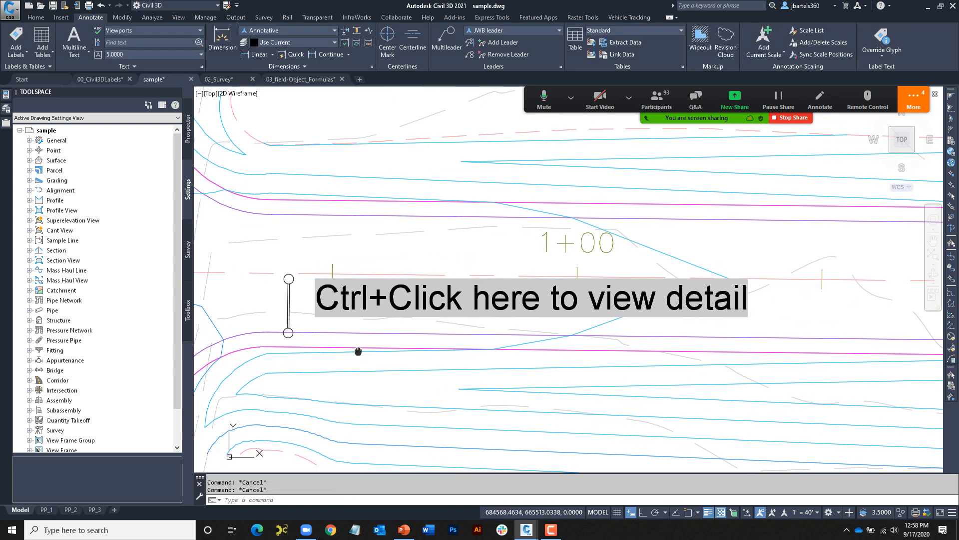
mouse_move(390, 279)
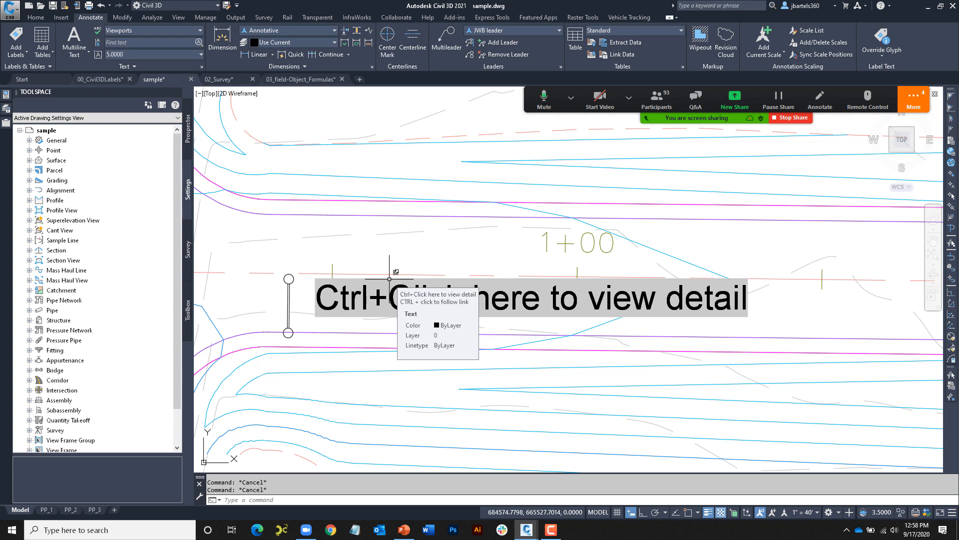
left_click(389, 279, "ctrl")
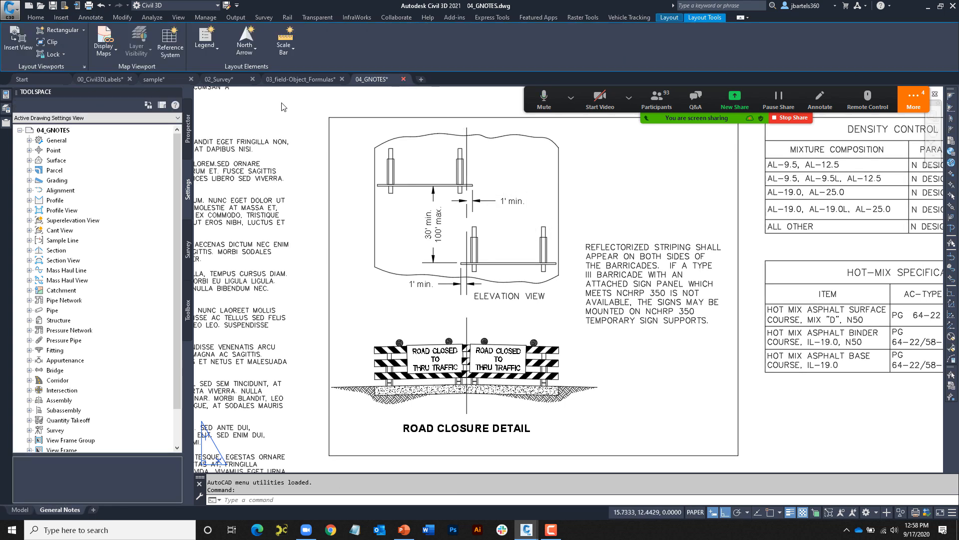
left_click(403, 79)
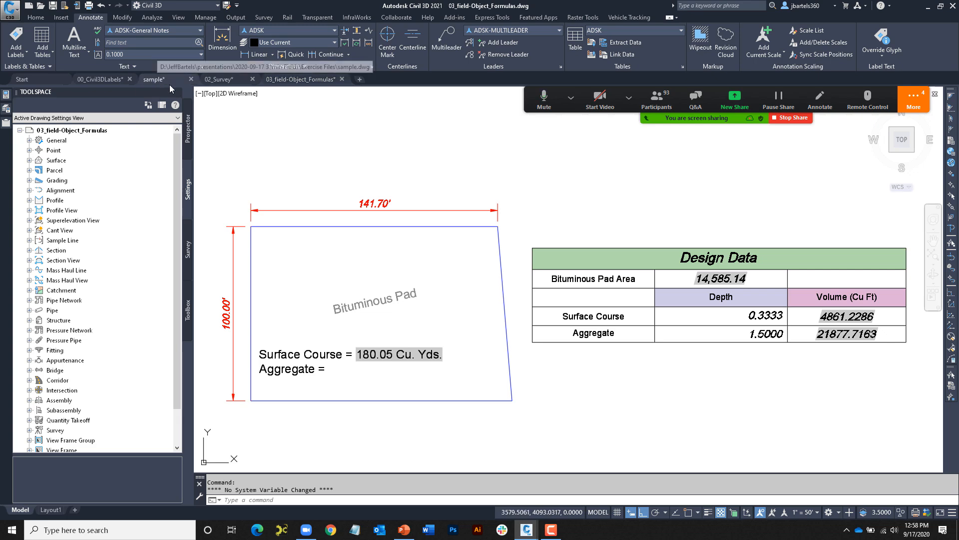
- In sample.dwg, convert the 'Ctrl+Click here to view detail' field to plain text
left_click(155, 79)
scroll(286, 331, "up", 2)
mouse_move(440, 264)
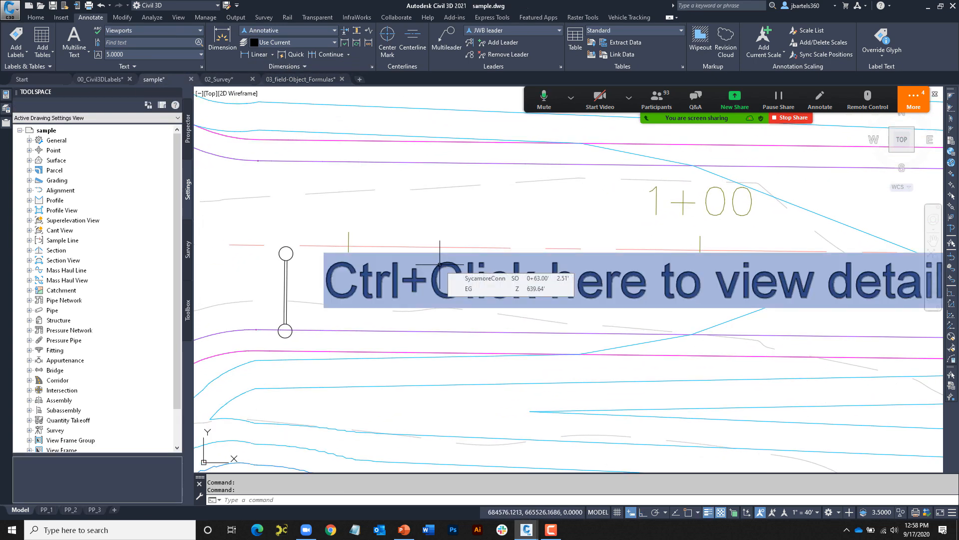
double_click(444, 270)
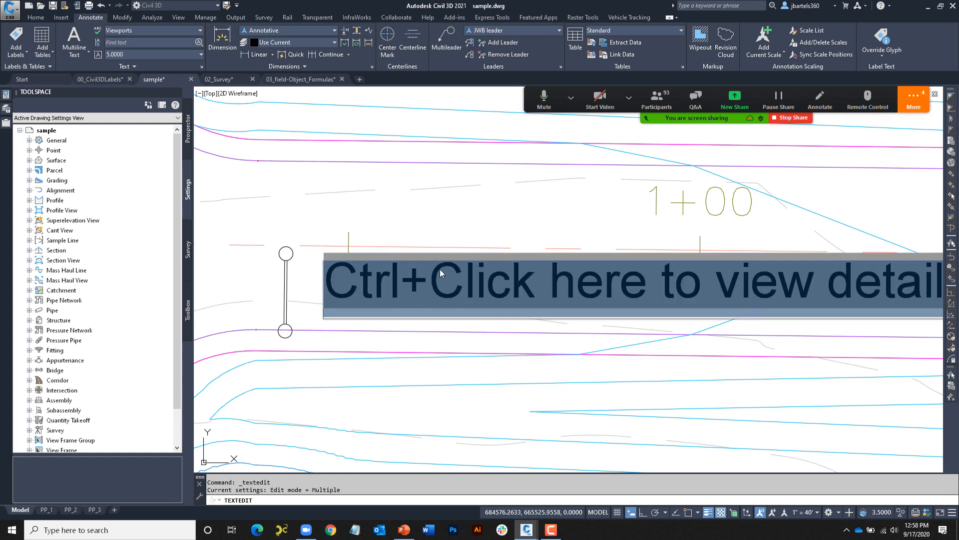
right_click(474, 278)
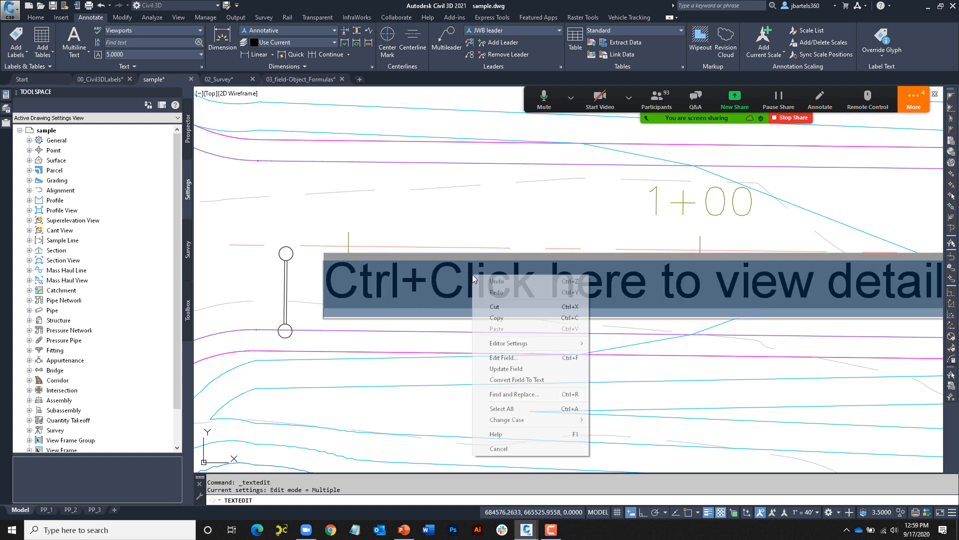
left_click(497, 381)
key("Escape")
key("Escape")
left_click(496, 320)
key("Escape")
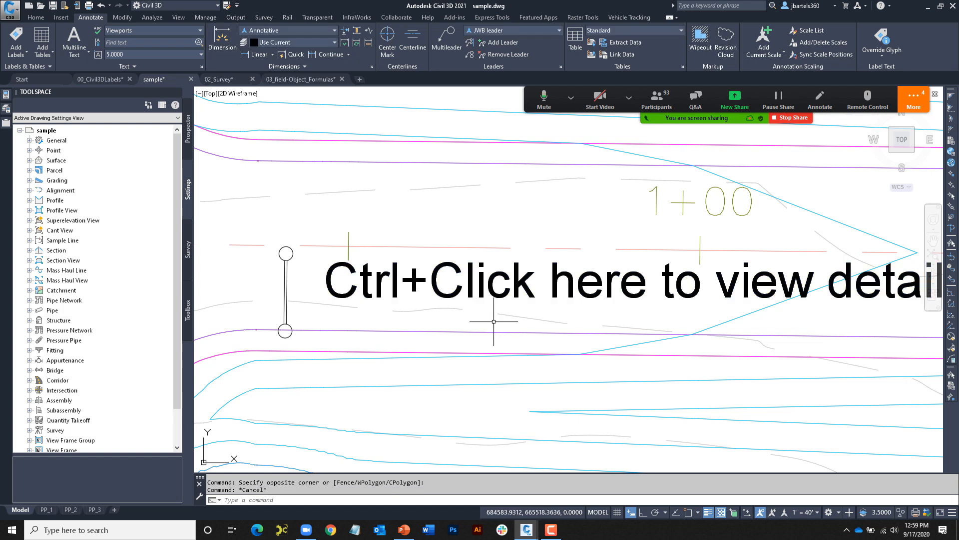
- In PowerPoint, run the slide show from the current Agenda slide
mouse_move(498, 323)
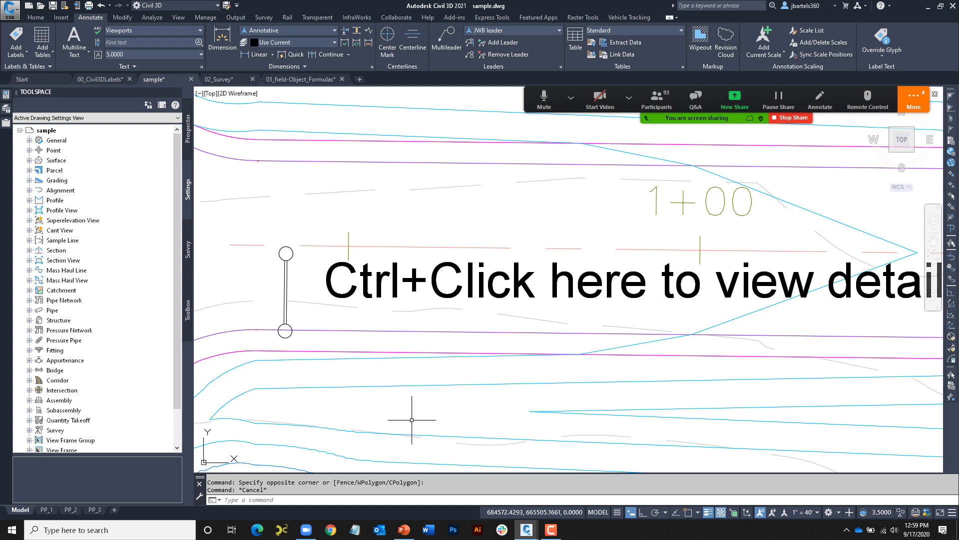
left_click(404, 531)
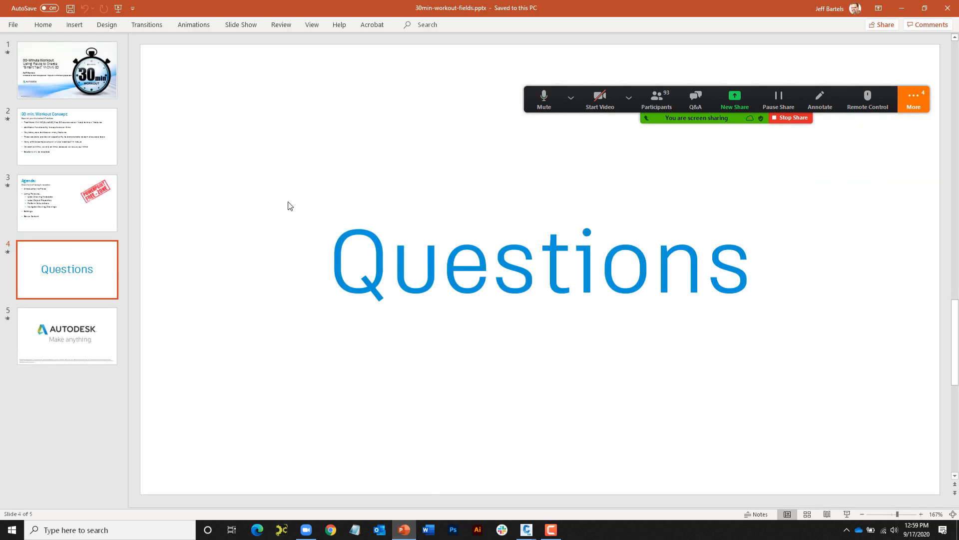
scroll(180, 195, "up", 1)
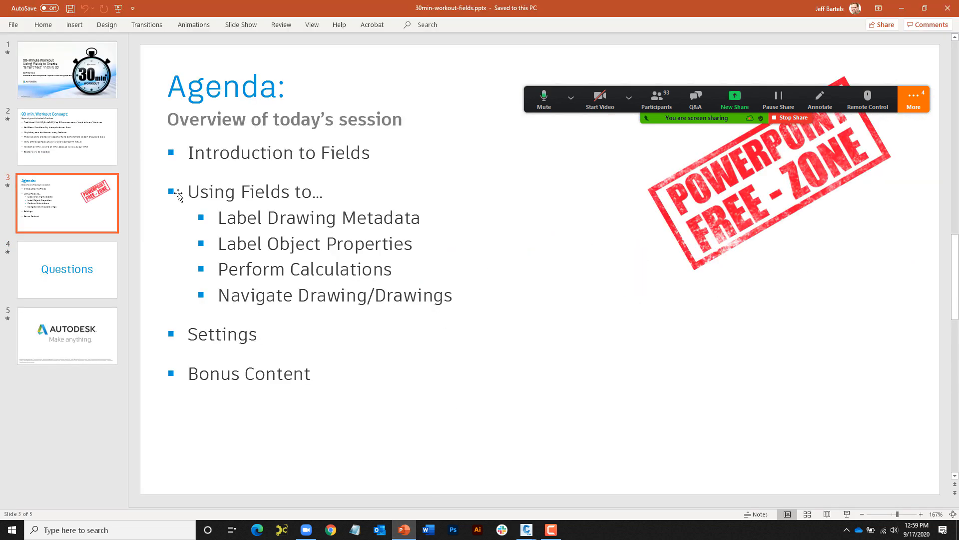
left_click(241, 25)
left_click(52, 50)
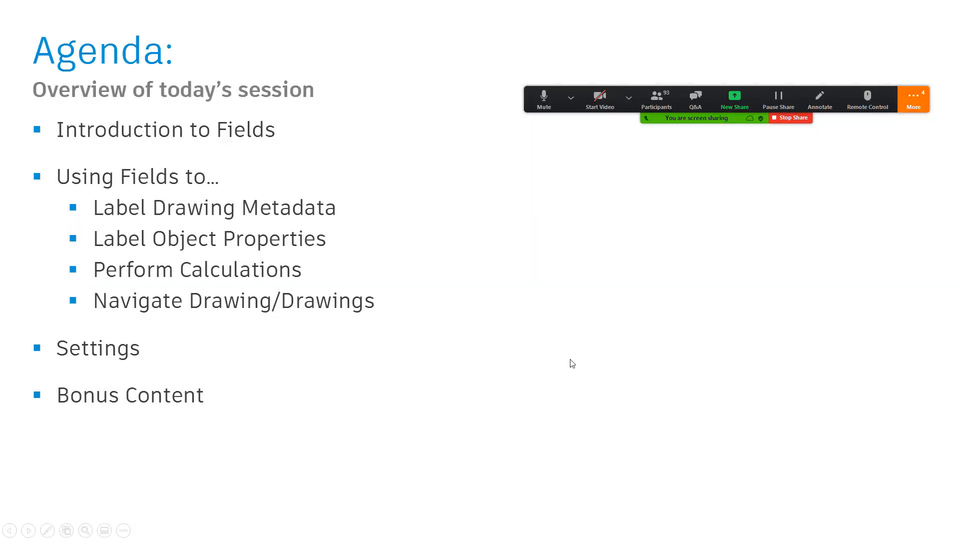